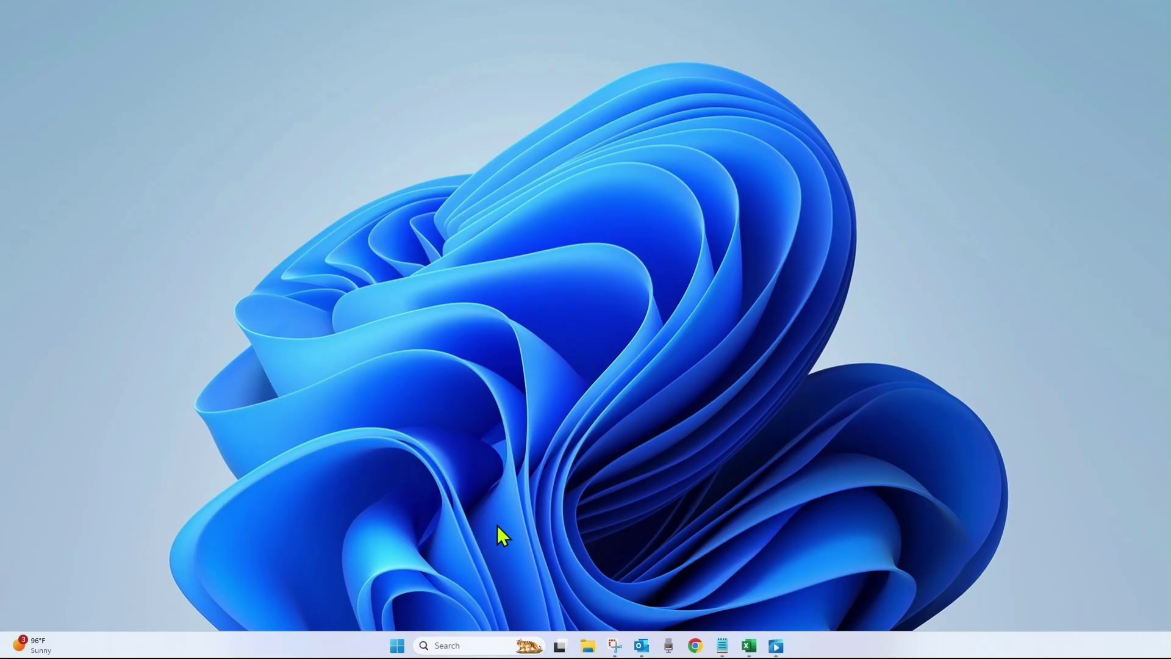
Start Excel and search the online templates for "inventory".
{"action": "left_click_drag", "start_coordinate": [749, 645], "coordinate": [779, 648]}
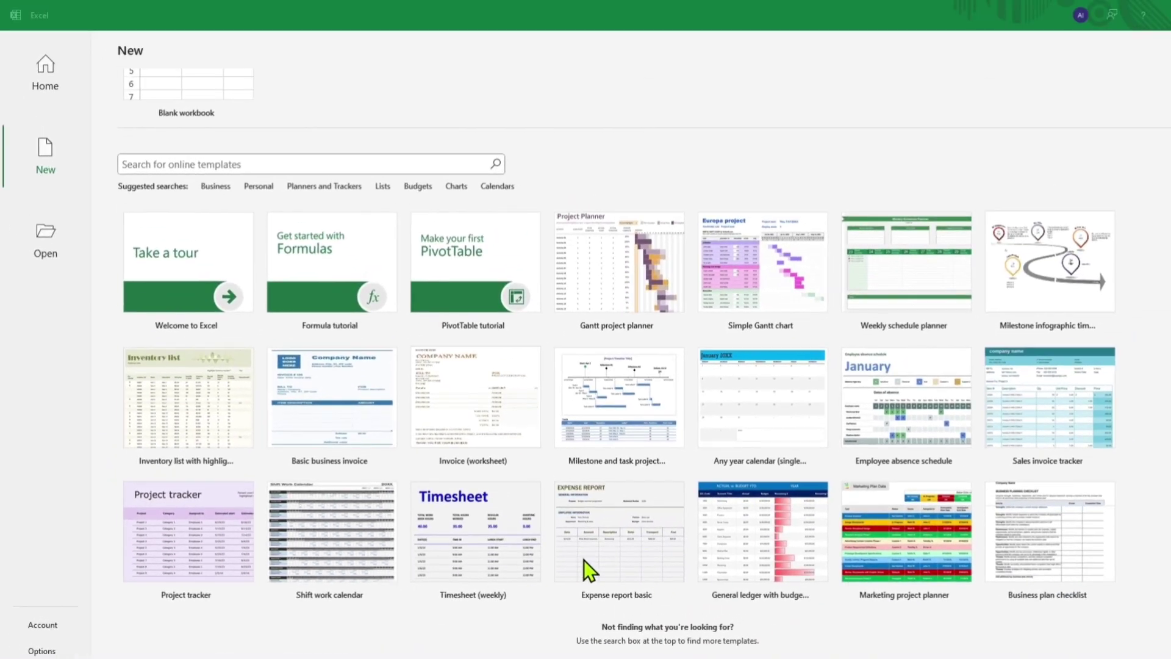
{"action": "scroll", "coordinate": [593, 553], "scroll_direction": "up", "scroll_amount": 1}
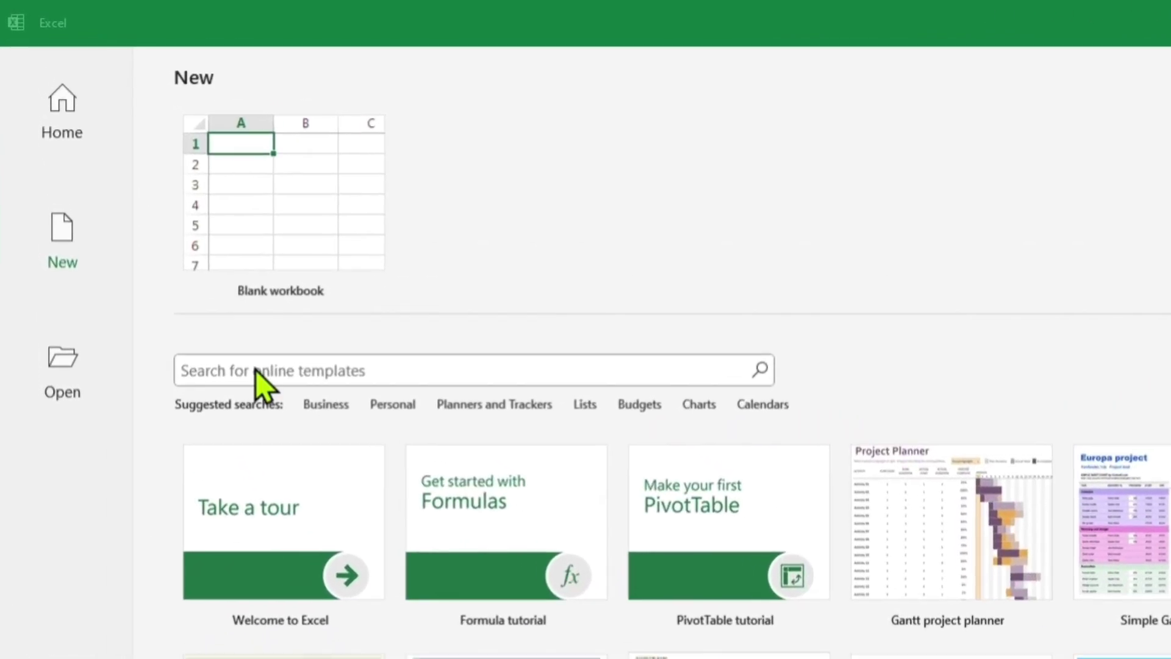
{"action": "left_click", "coordinate": [255, 370]}
{"action": "type", "text": "inv"}
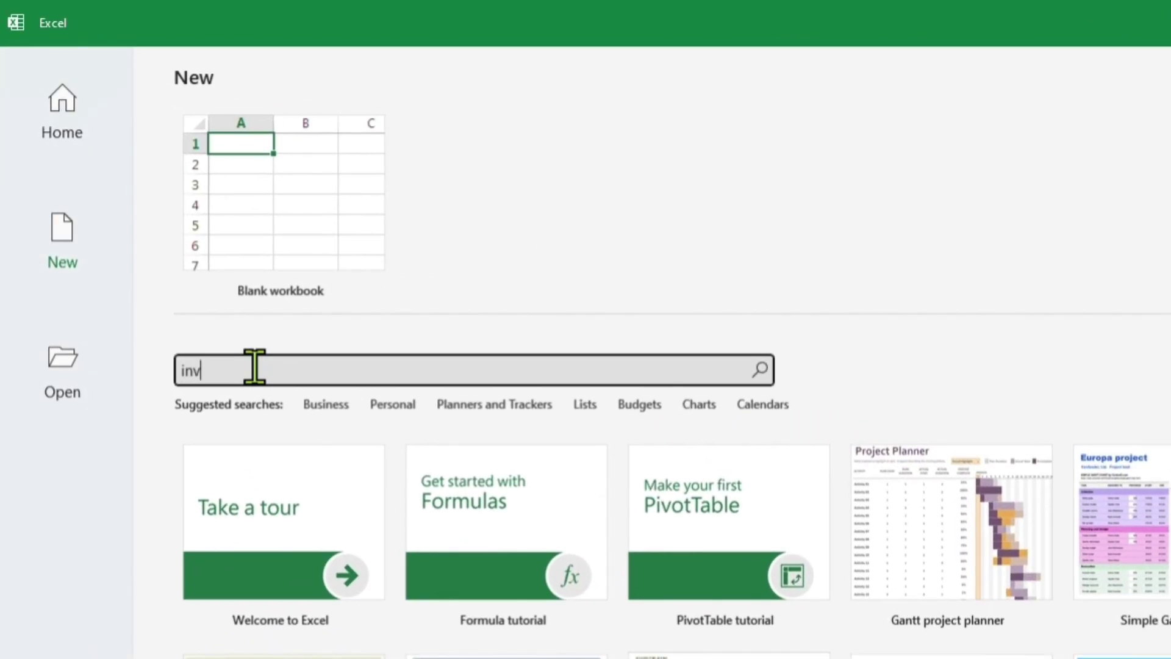
{"action": "type", "text": "entory"}
{"action": "key", "text": "Return"}
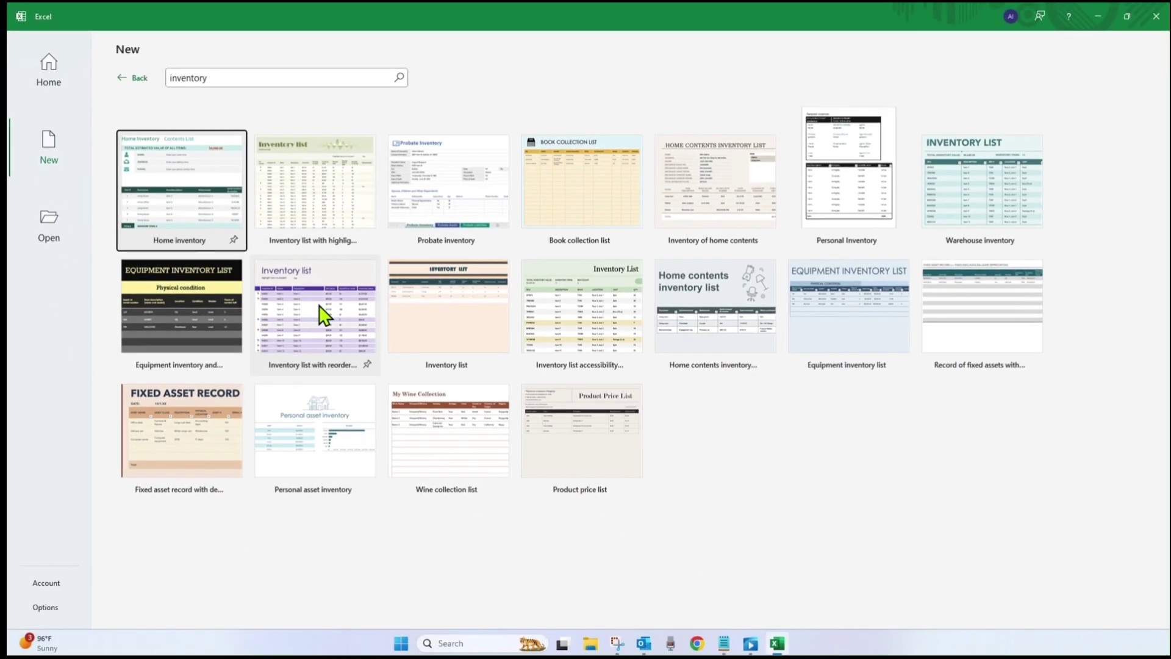
Preview the "Inventory list with reorder highlighting" template and close its preview.
{"action": "left_click", "coordinate": [321, 310]}
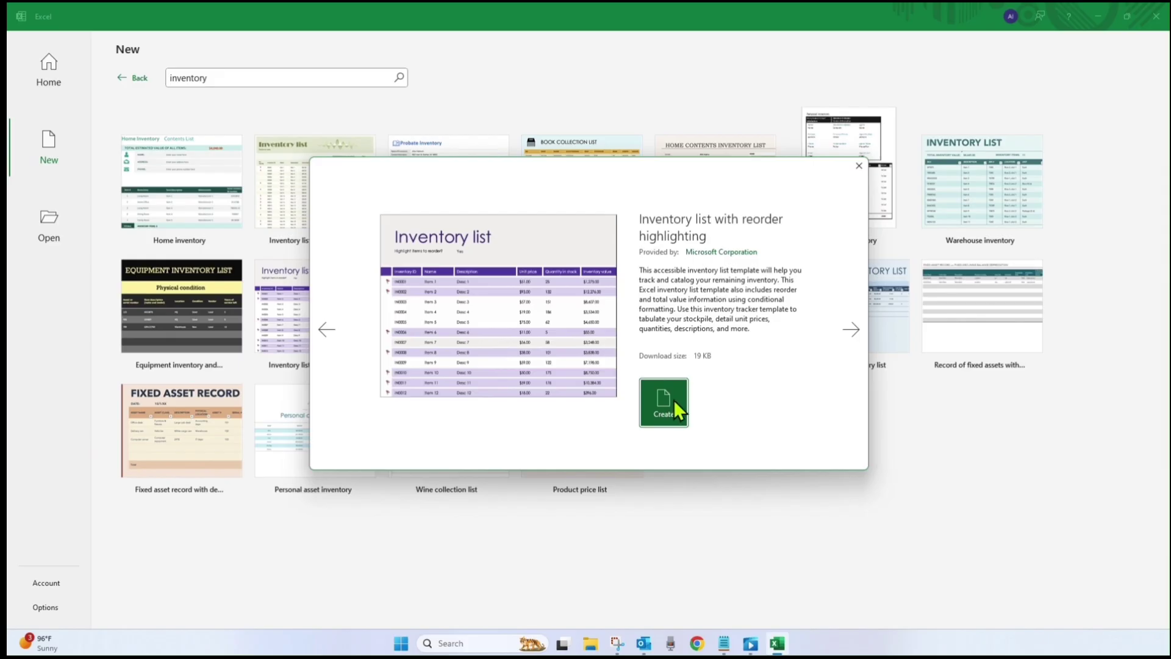
{"action": "left_click", "coordinate": [859, 166]}
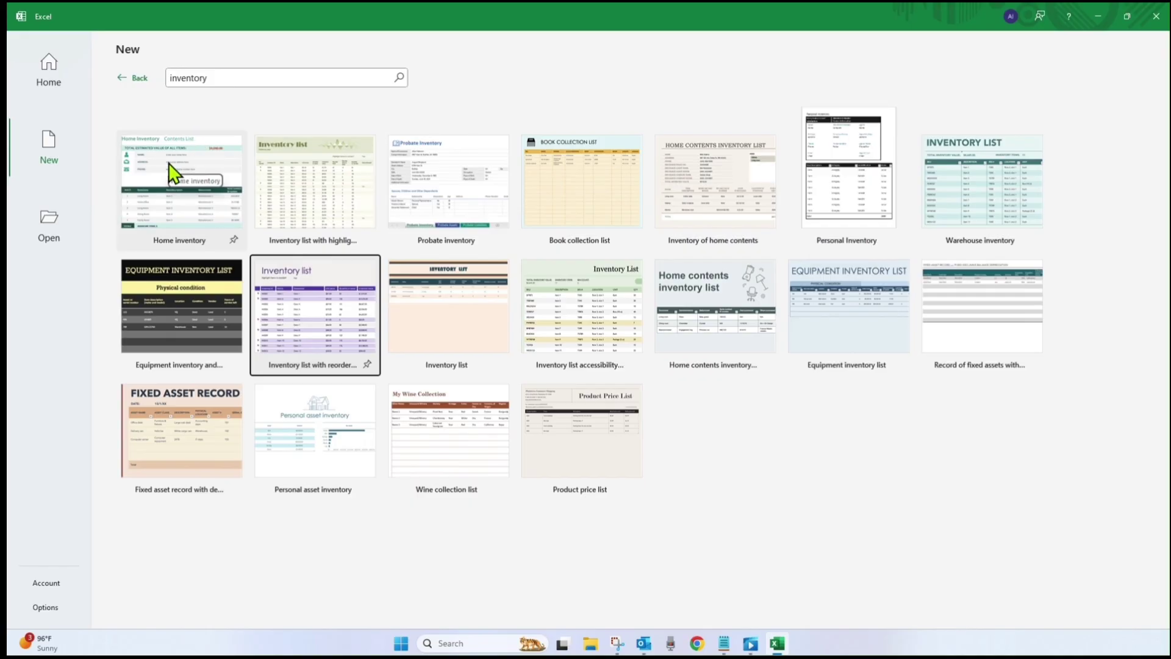
Leave the template search results and create a blank workbook.
{"action": "left_click", "coordinate": [127, 78]}
{"action": "left_click", "coordinate": [189, 137]}
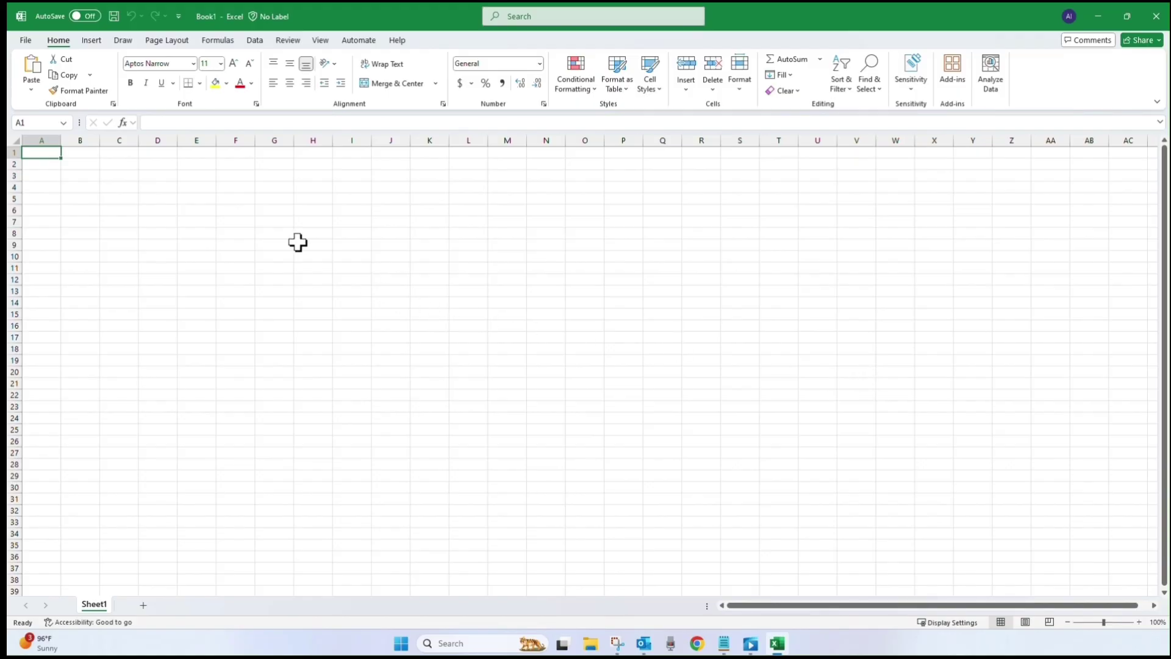
Examine the Insert, Home and Page Layout command groups and the sheet print options in Page Setup, cancelling the dialog.
{"action": "left_click", "coordinate": [91, 40]}
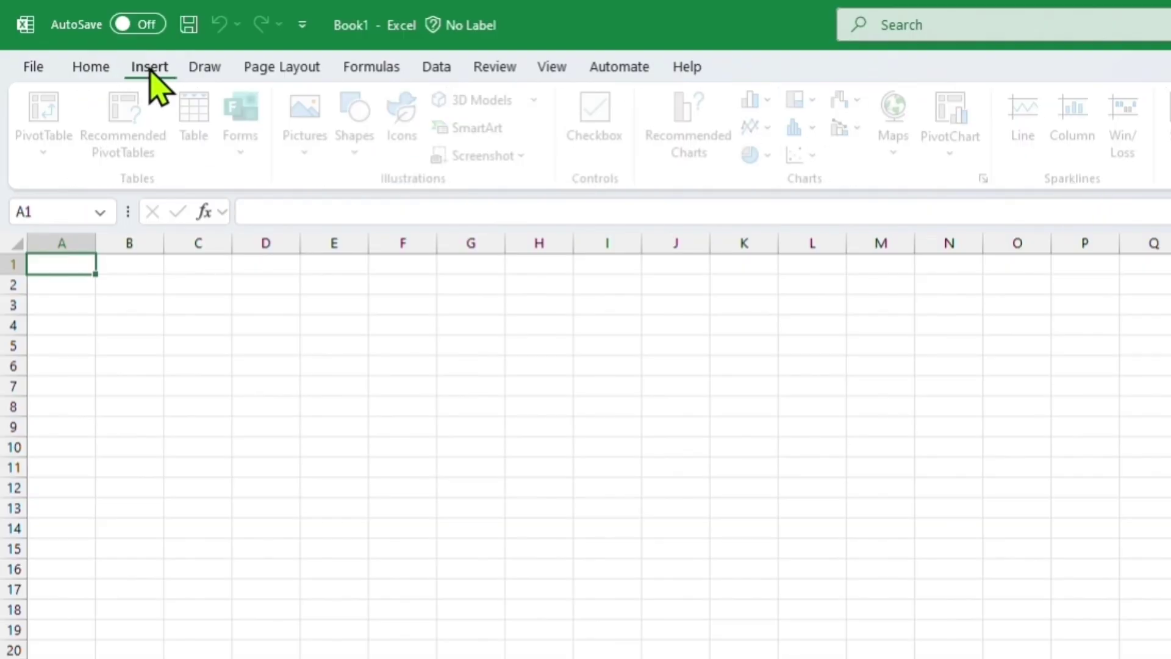
{"action": "left_click", "coordinate": [291, 68]}
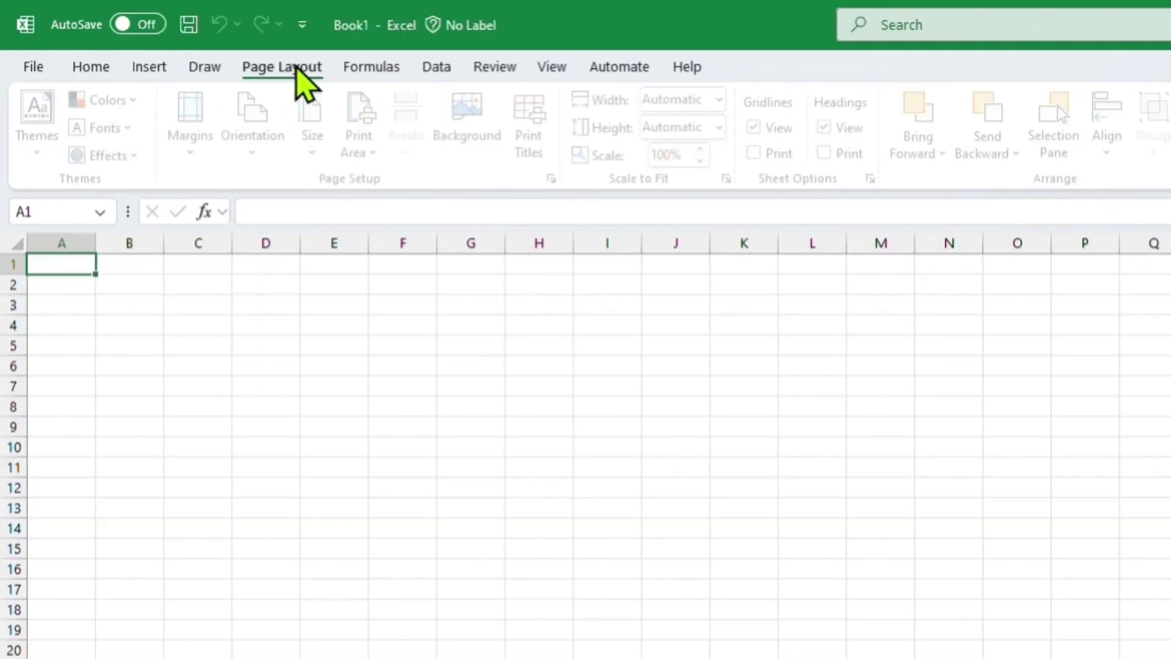
{"action": "left_click", "coordinate": [87, 67]}
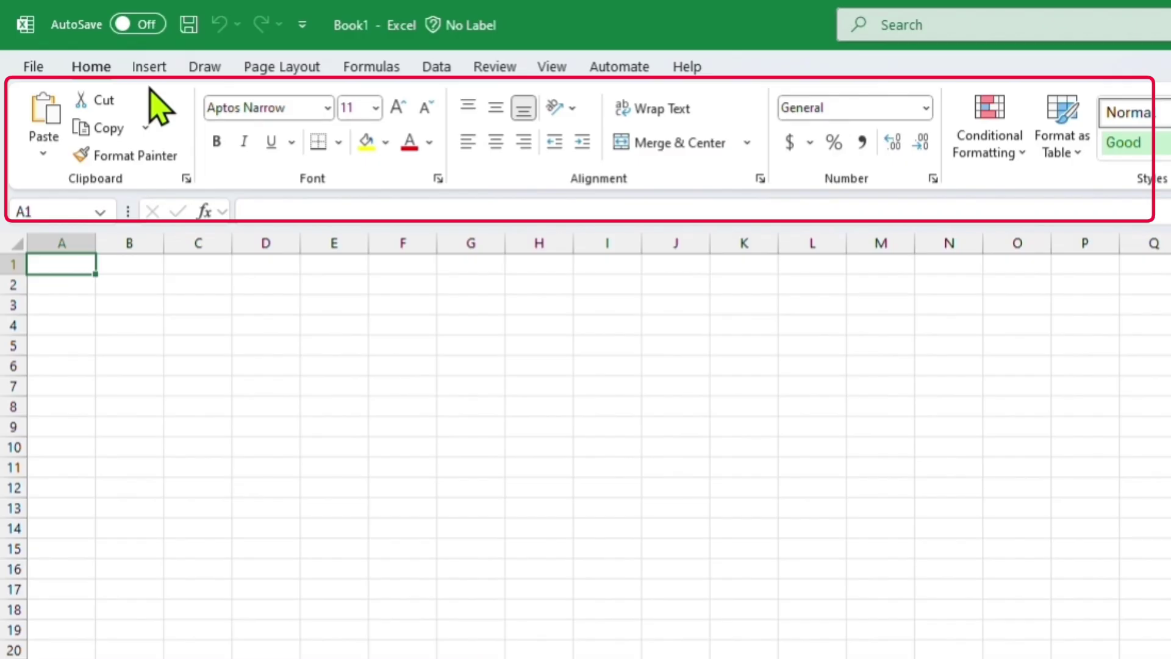
{"action": "left_click", "coordinate": [268, 68]}
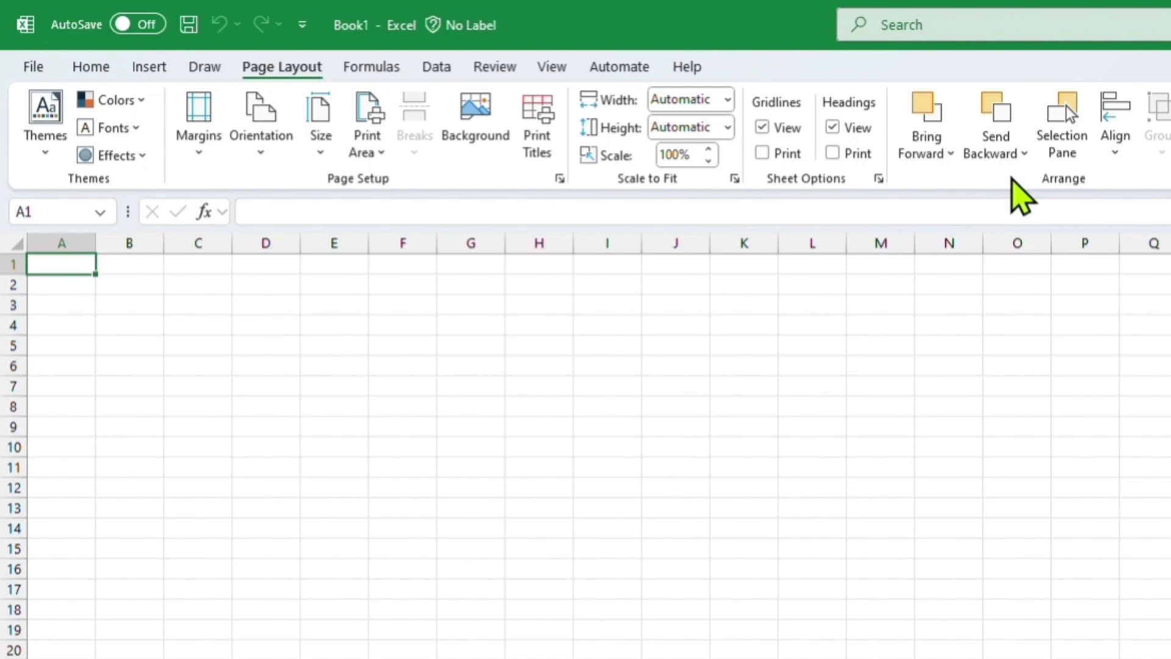
{"action": "left_click", "coordinate": [879, 178]}
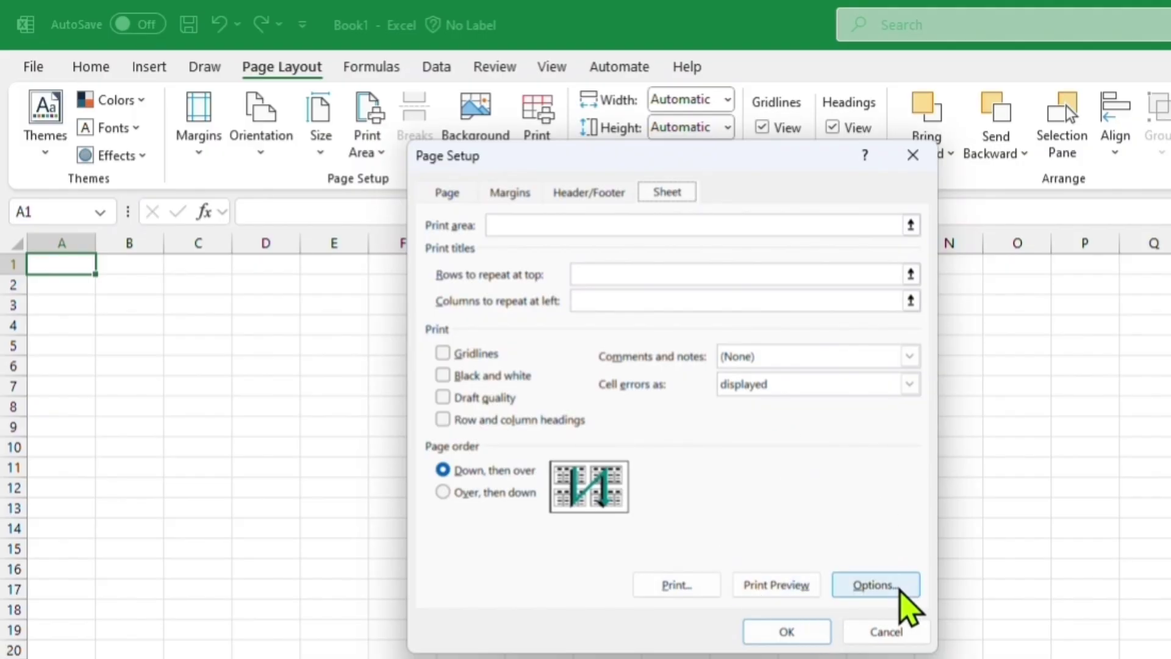
{"action": "left_click", "coordinate": [895, 630]}
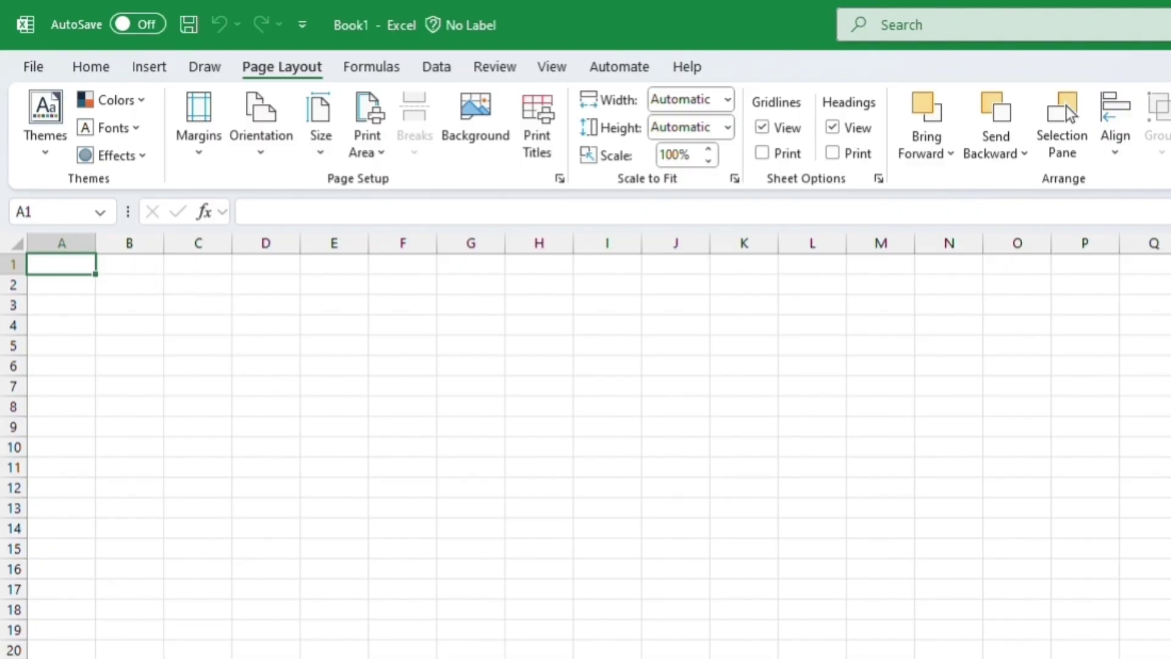
Highlight columns E, F and G one at a time and look across the lettered column headings.
{"action": "left_click", "coordinate": [333, 243]}
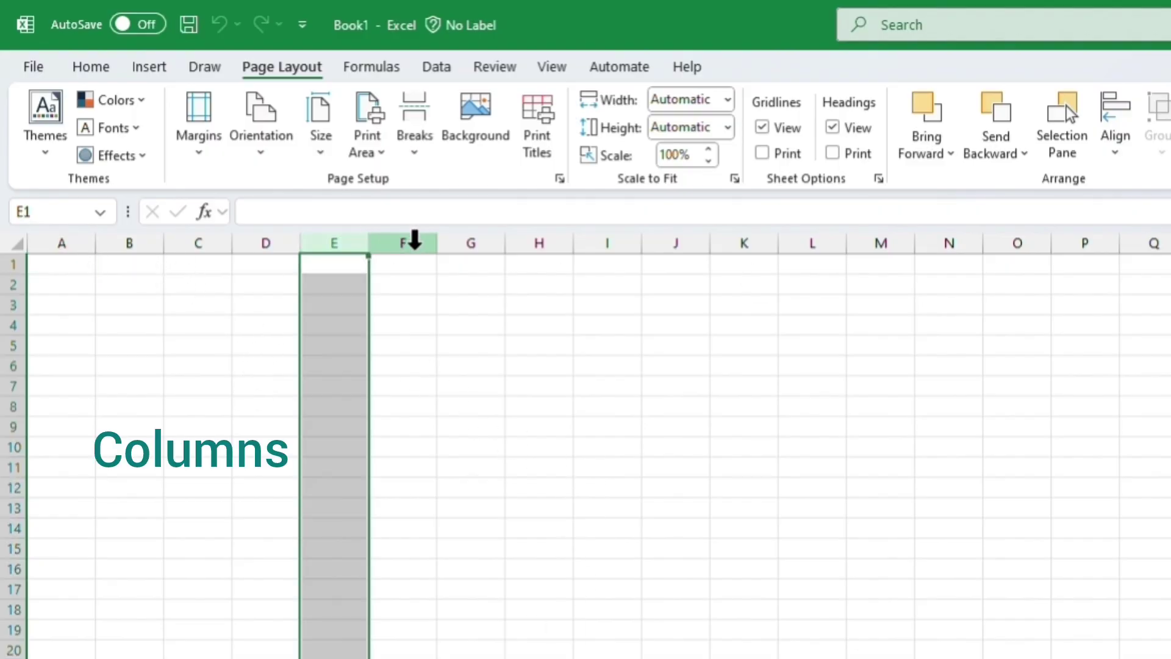
{"action": "left_click", "coordinate": [410, 243]}
{"action": "left_click", "coordinate": [486, 244]}
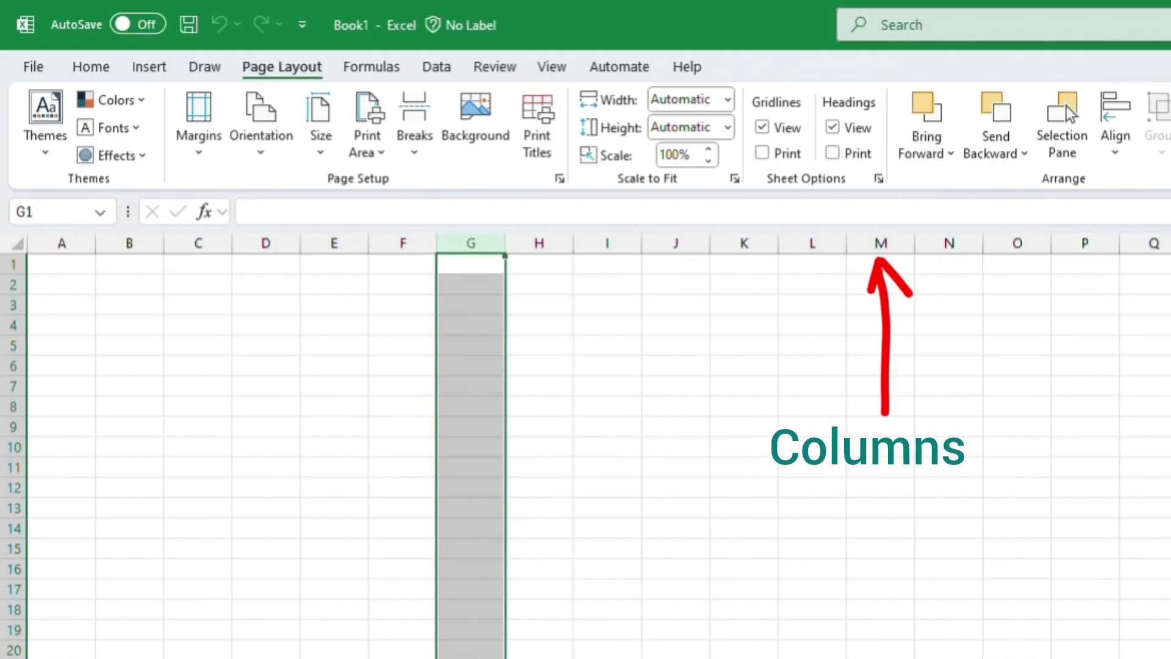
{"action": "scroll", "coordinate": [596, 445], "scroll_direction": "right", "scroll_amount": 6}
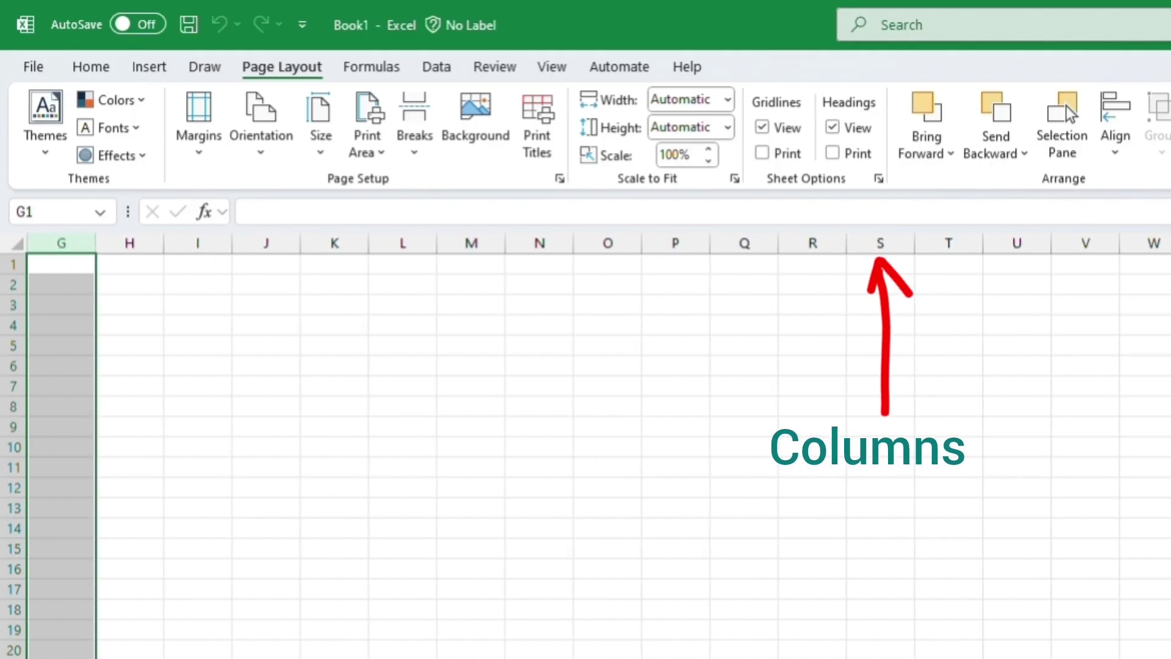
{"action": "scroll", "coordinate": [594, 445], "scroll_direction": "left", "scroll_amount": 6}
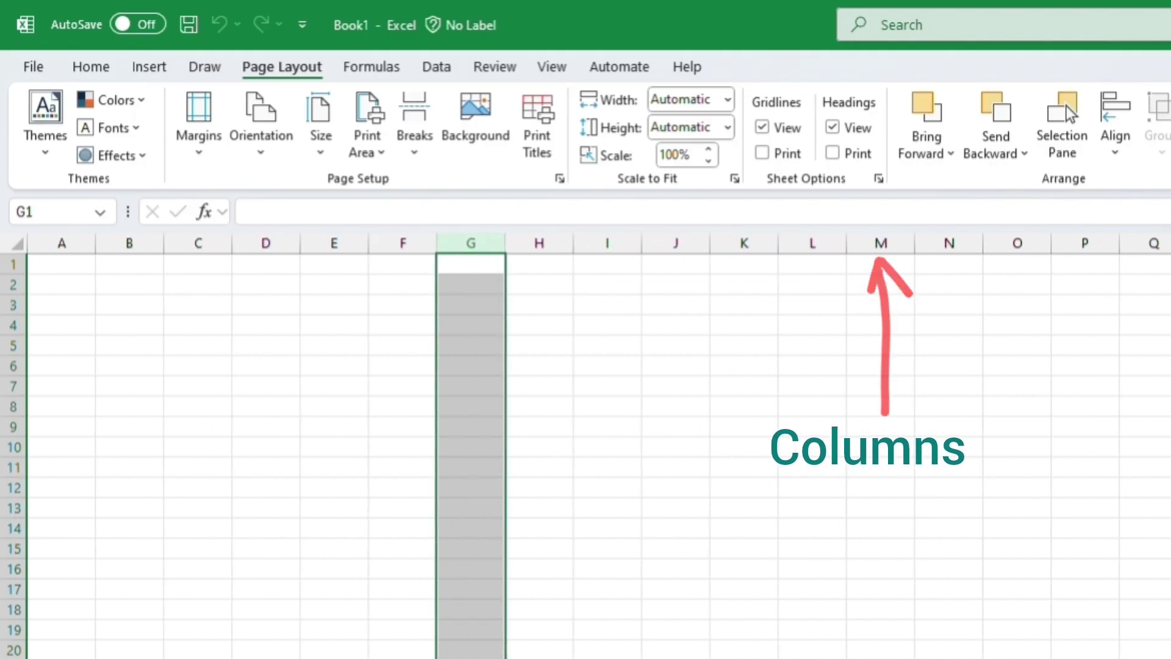
Look down the numbered row headings past row 50 and back to the start, and highlight row 6.
{"action": "left_click", "coordinate": [317, 403]}
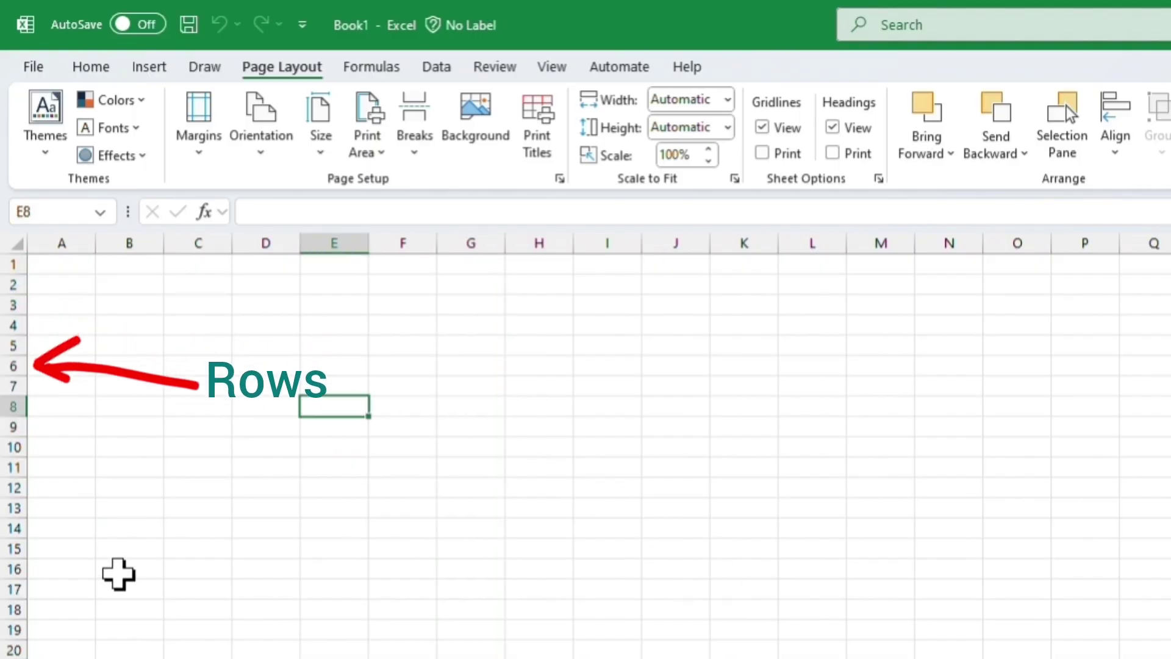
{"action": "left_click", "coordinate": [117, 573]}
{"action": "scroll", "coordinate": [118, 573], "scroll_direction": "down", "scroll_amount": 12}
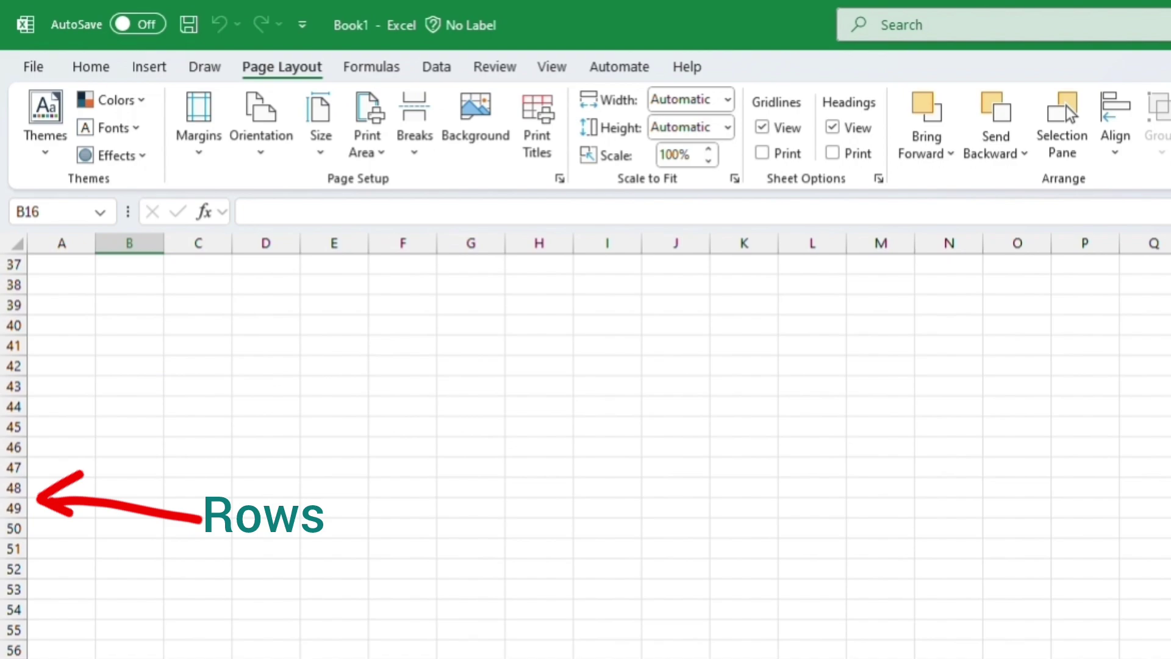
{"action": "scroll", "coordinate": [585, 455], "scroll_direction": "down", "scroll_amount": 1}
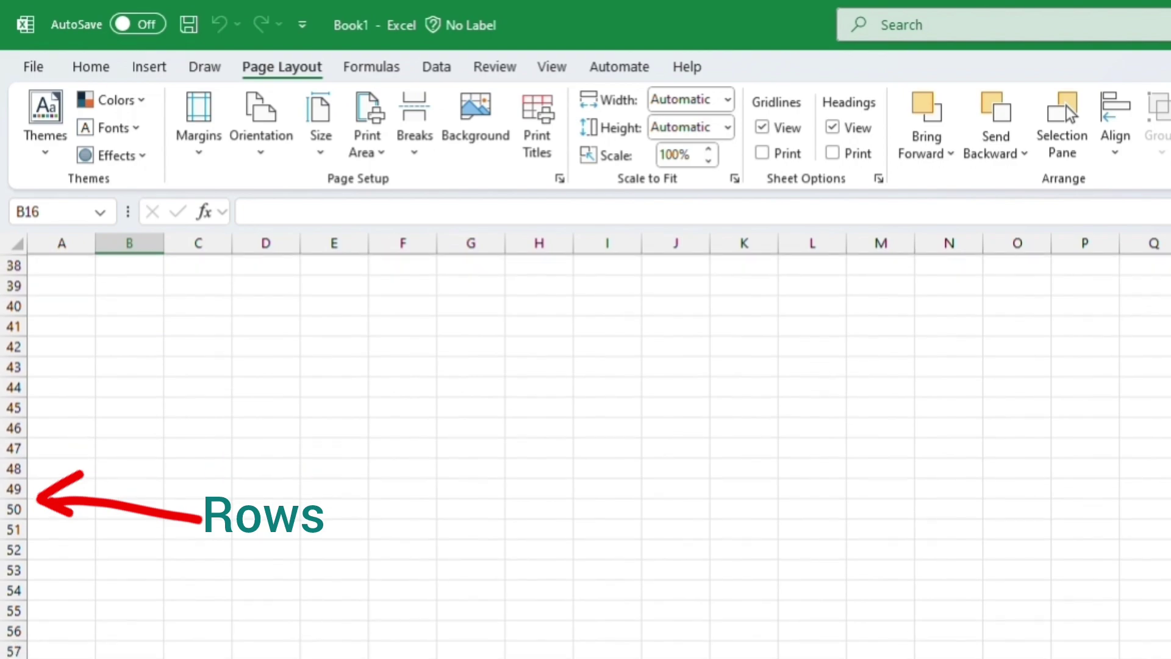
{"action": "scroll", "coordinate": [586, 455], "scroll_direction": "up", "scroll_amount": 2}
{"action": "scroll", "coordinate": [470, 509], "scroll_direction": "up", "scroll_amount": 11}
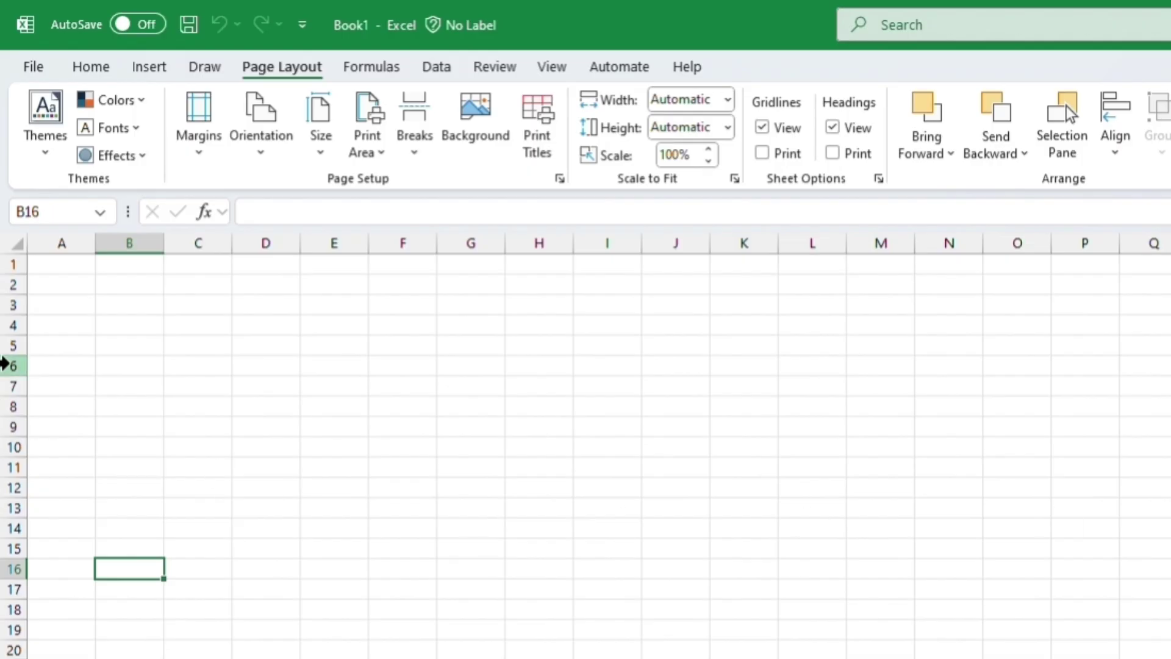
{"action": "left_click", "coordinate": [4, 366]}
Select column D, row 10 and the cell where they intersect, D10.
{"action": "left_click", "coordinate": [263, 228]}
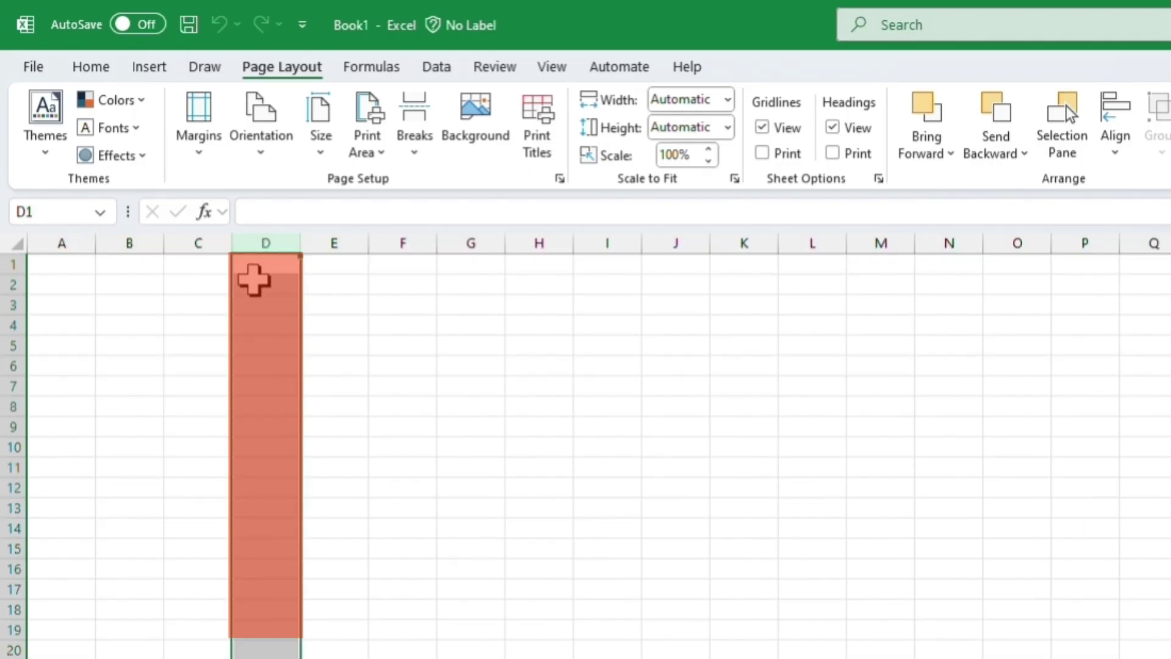
{"action": "left_click", "coordinate": [7, 444]}
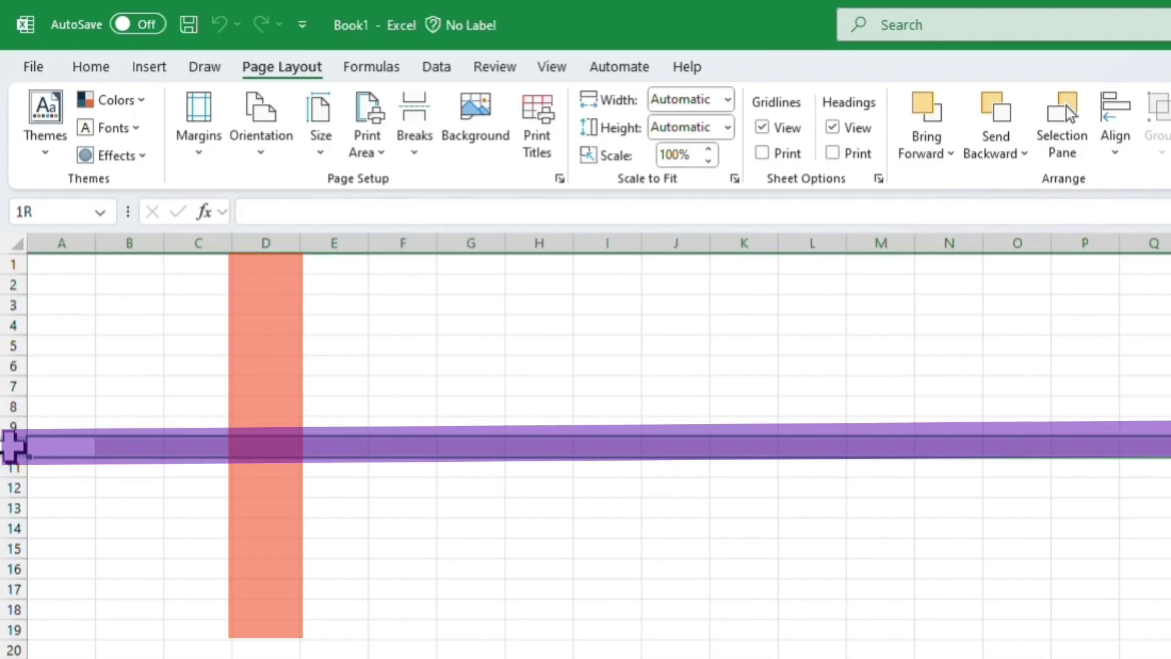
{"action": "left_click", "coordinate": [266, 448]}
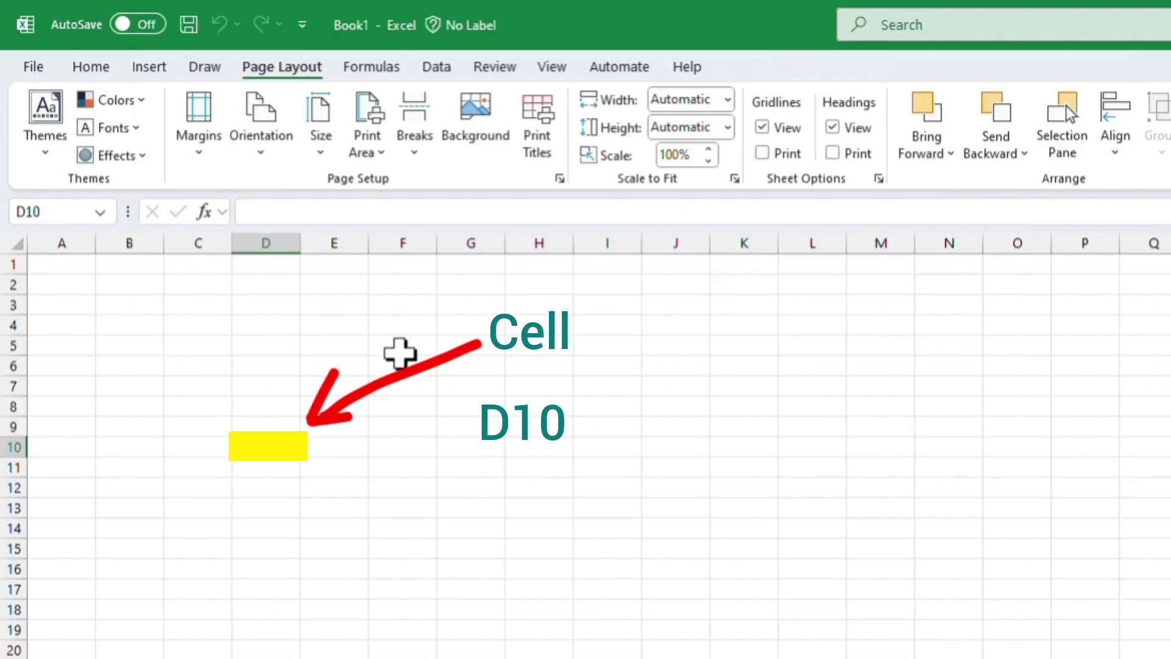
Select cell F5 and cell I14 as further examples of single-cell references.
{"action": "left_click", "coordinate": [398, 344]}
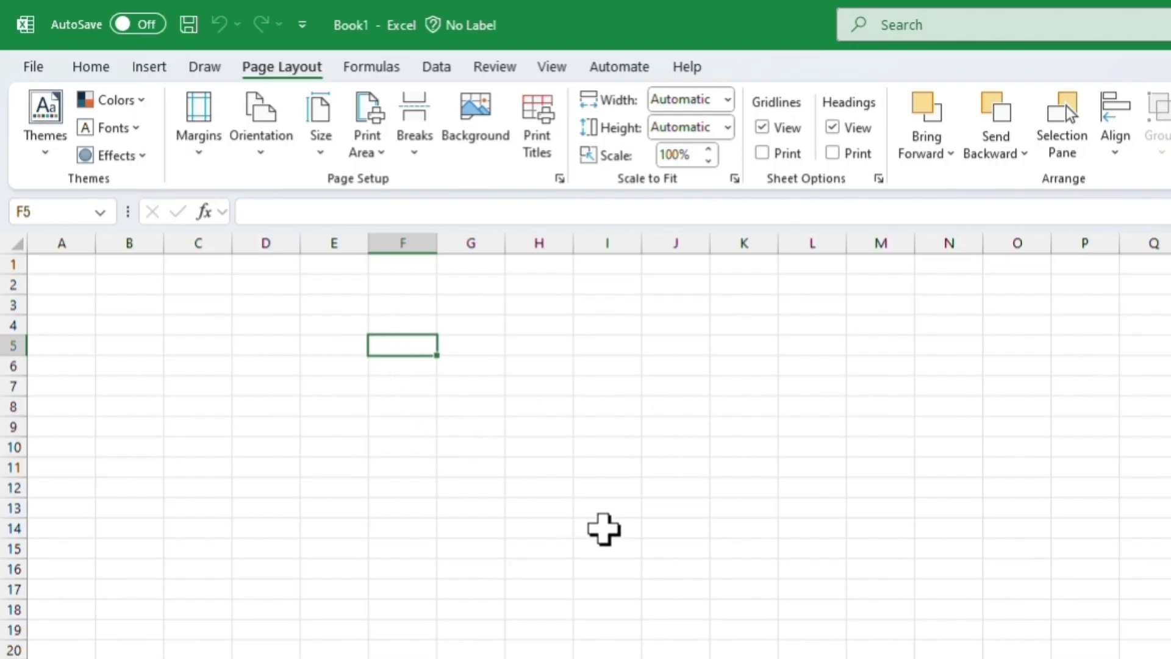
{"action": "left_click", "coordinate": [604, 530]}
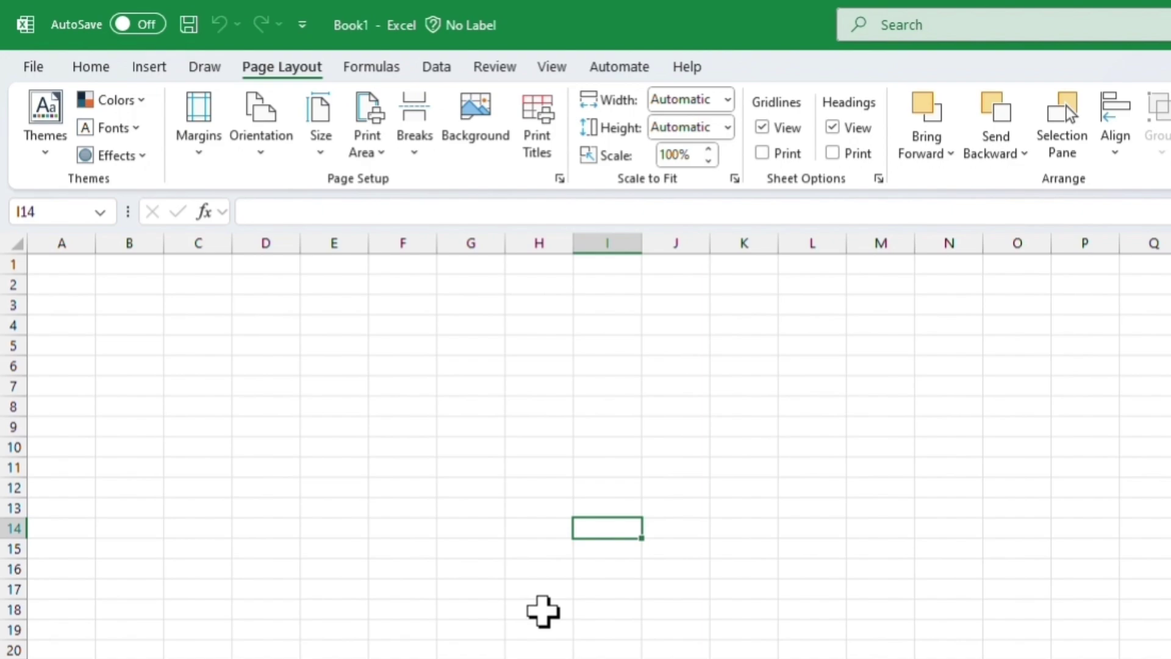
{"action": "left_click", "coordinate": [539, 243]}
{"action": "left_click", "coordinate": [13, 366]}
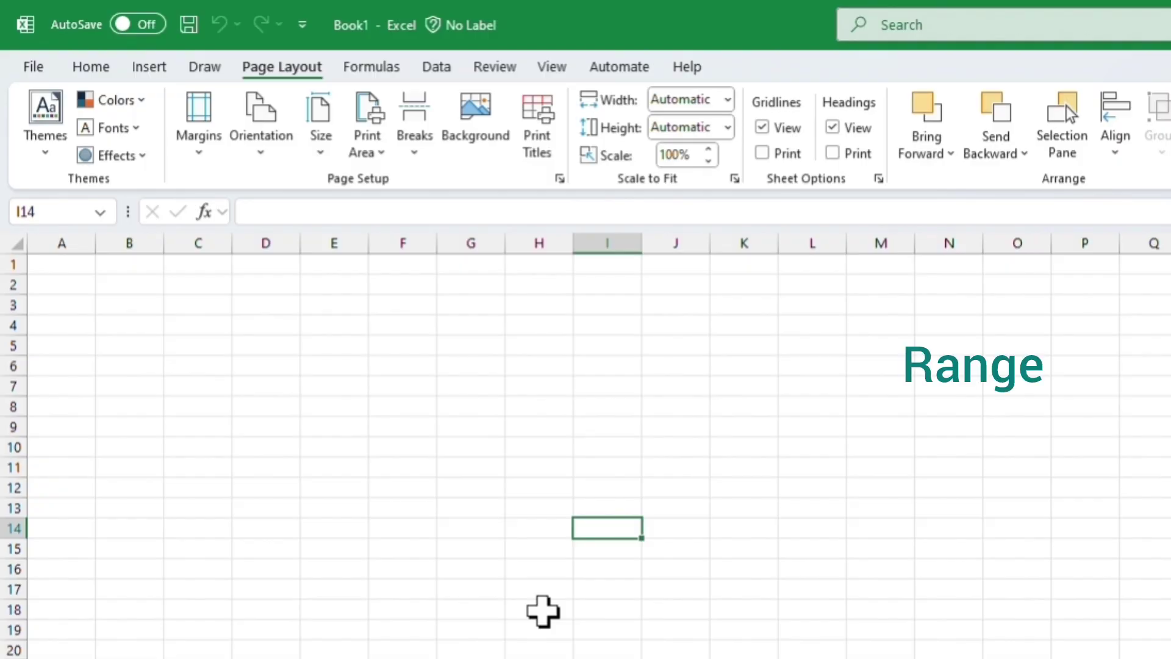
Select sample ranges: a vertical one down from M13, the horizontal range G20:J20, and a block from M13 across to column J.
{"action": "left_click", "coordinate": [475, 447]}
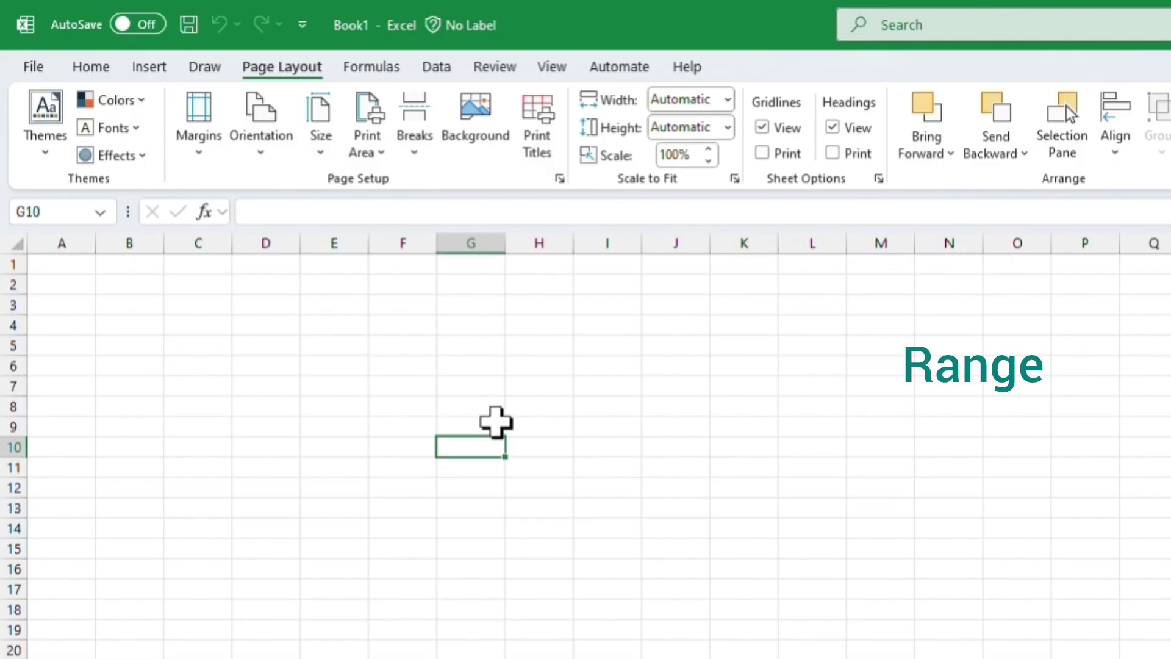
{"action": "left_click_drag", "start_coordinate": [481, 392], "coordinate": [667, 522]}
{"action": "left_click_drag", "start_coordinate": [881, 509], "coordinate": [881, 658]}
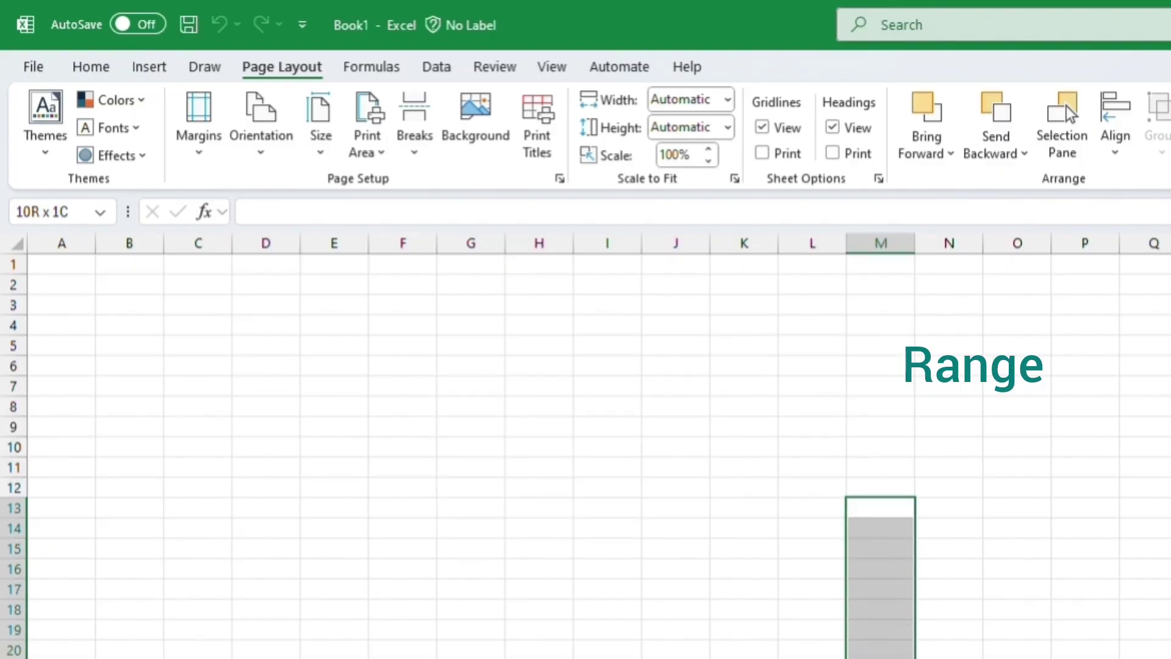
{"action": "left_click_drag", "start_coordinate": [484, 647], "coordinate": [688, 648]}
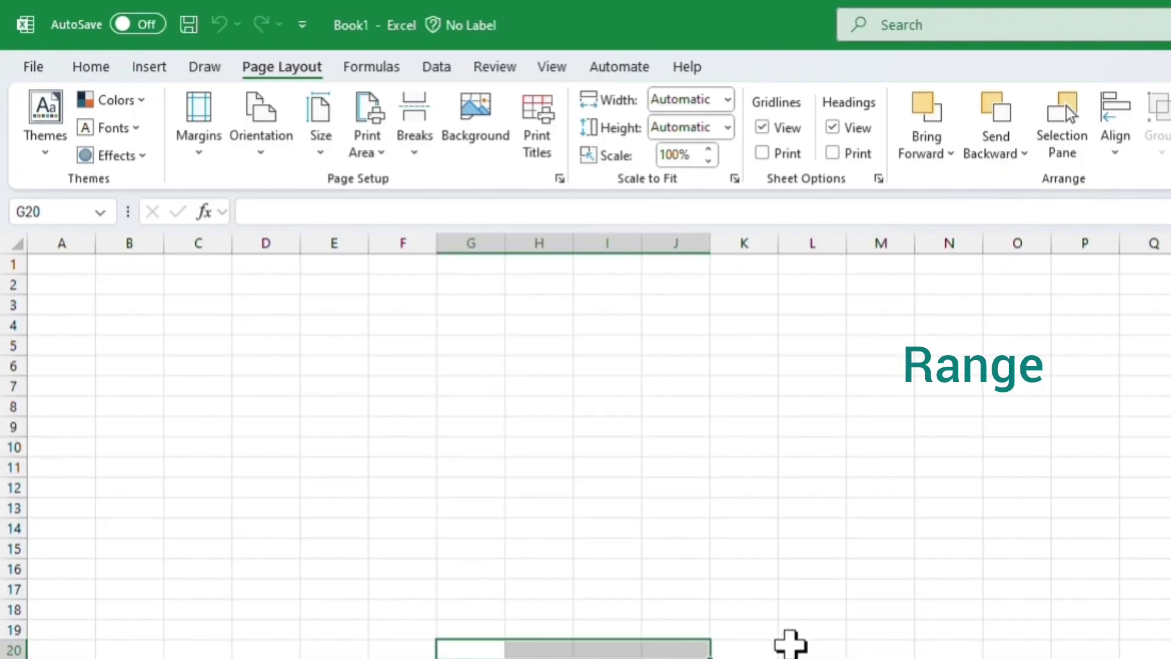
{"action": "left_click_drag", "start_coordinate": [892, 502], "coordinate": [696, 651]}
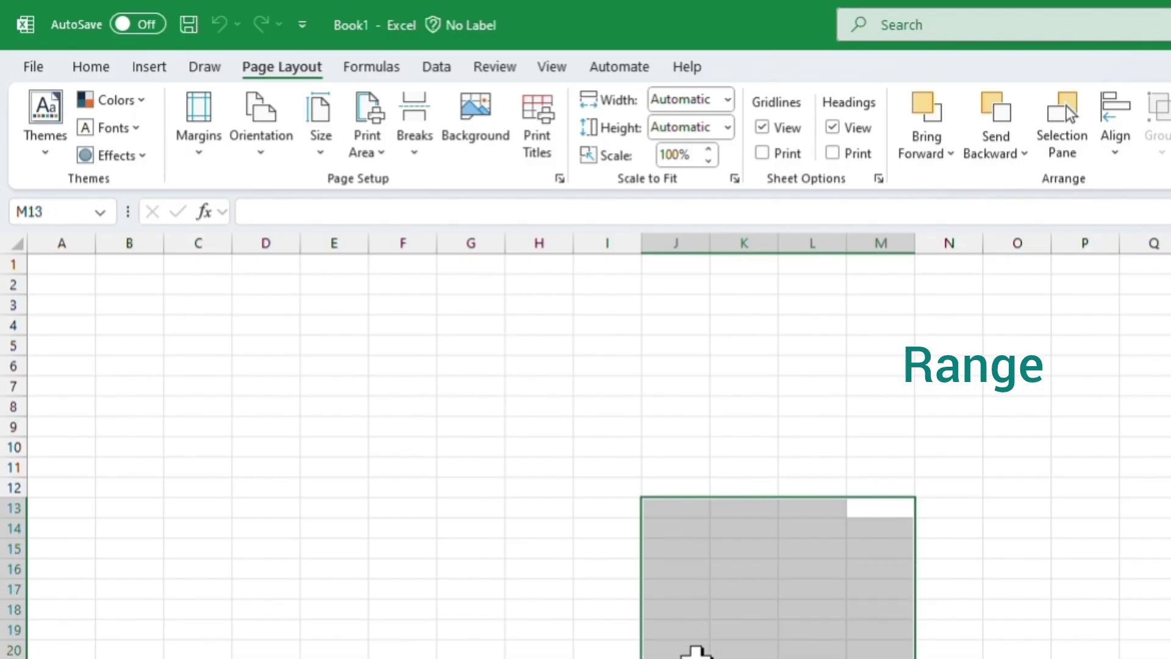
Select the cell range H10:K20, followed by the range L10:O17.
{"action": "left_click", "coordinate": [717, 366]}
{"action": "left_click_drag", "start_coordinate": [515, 448], "coordinate": [750, 639]}
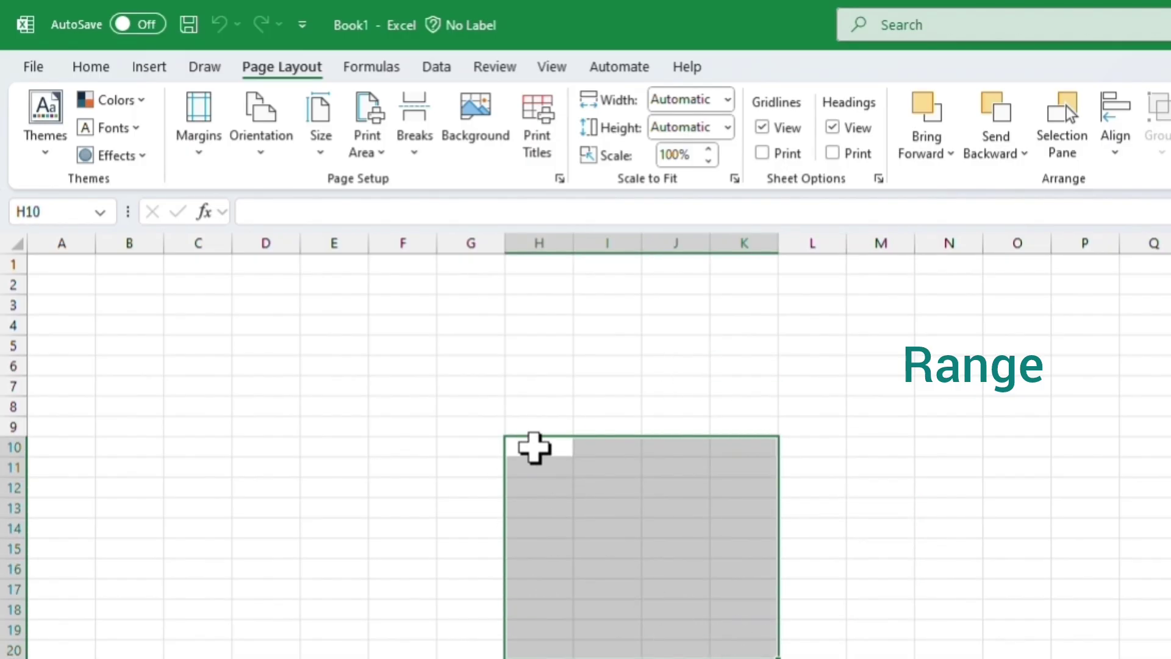
{"action": "left_click", "coordinate": [726, 366]}
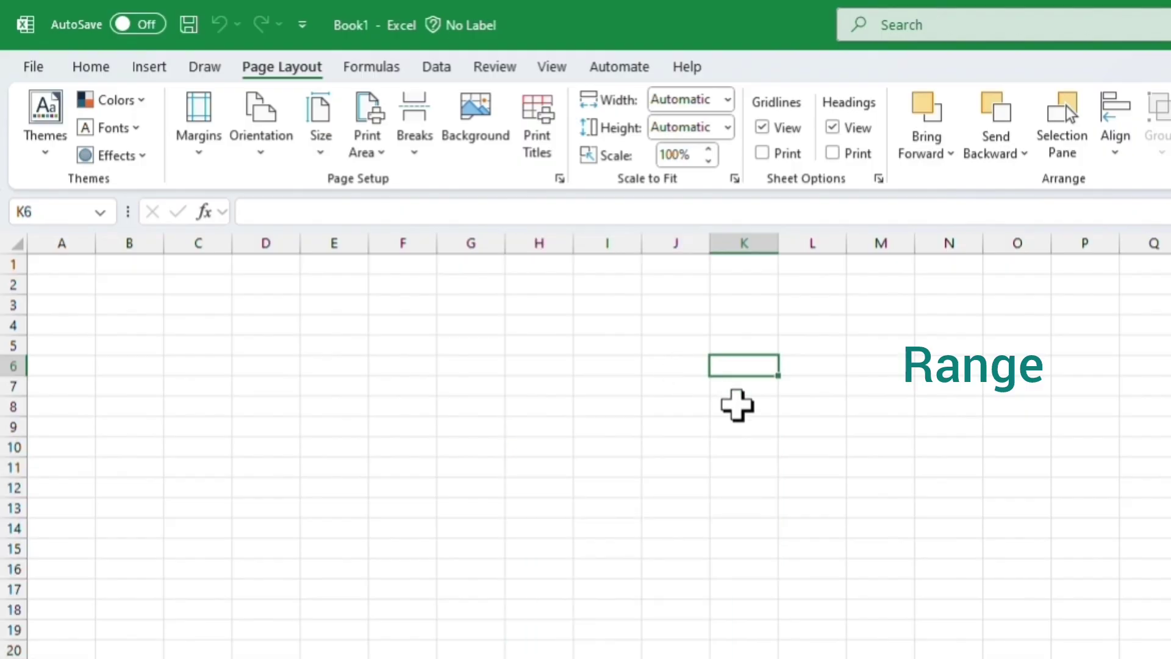
{"action": "mouse_move", "coordinate": [520, 450]}
{"action": "left_mouse_down"}
{"action": "mouse_move", "coordinate": [557, 622]}
{"action": "mouse_move", "coordinate": [752, 641]}
{"action": "left_mouse_up"}
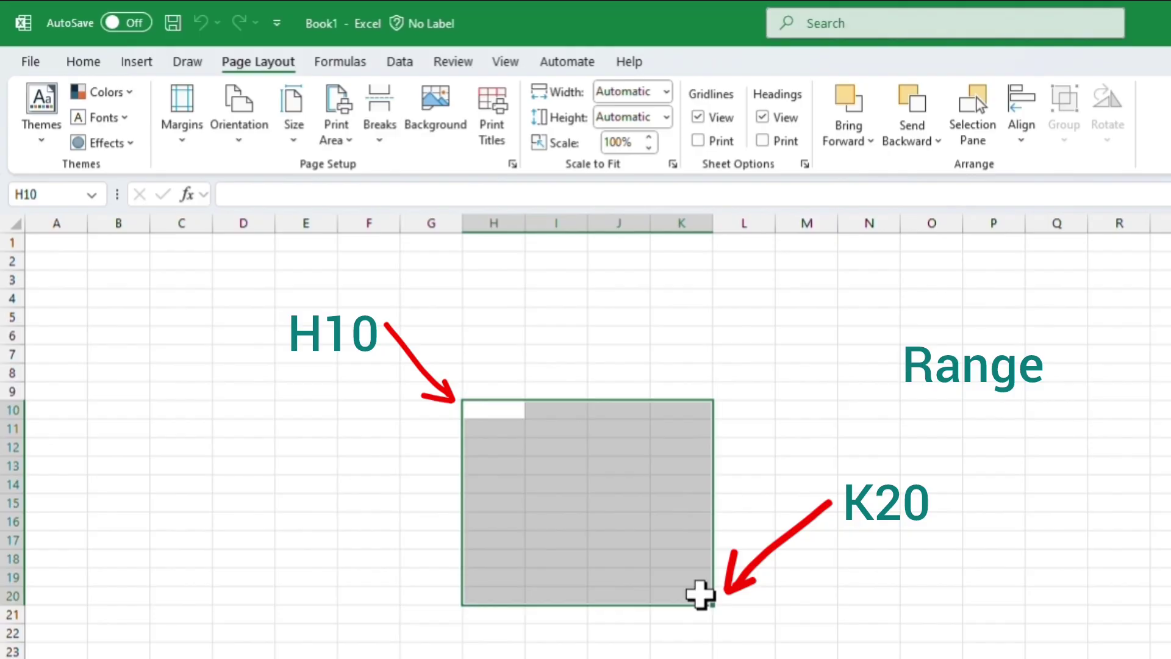
{"action": "left_click", "coordinate": [885, 576]}
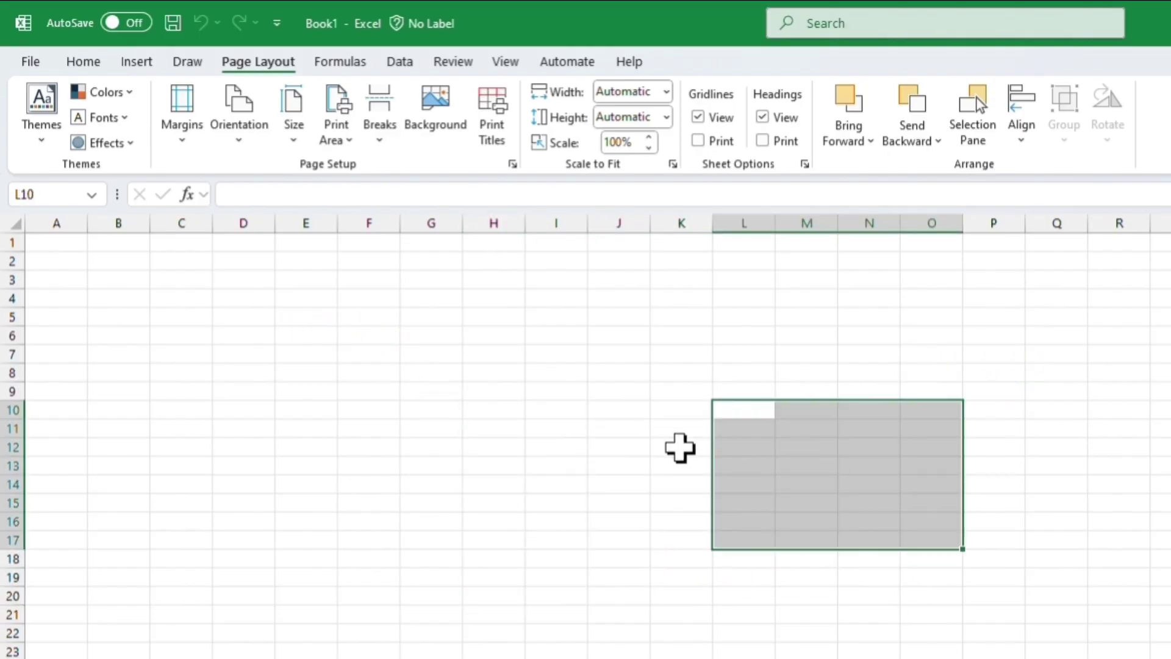
Add two new worksheets to the workbook and return to Sheet1.
{"action": "left_click", "coordinate": [648, 410]}
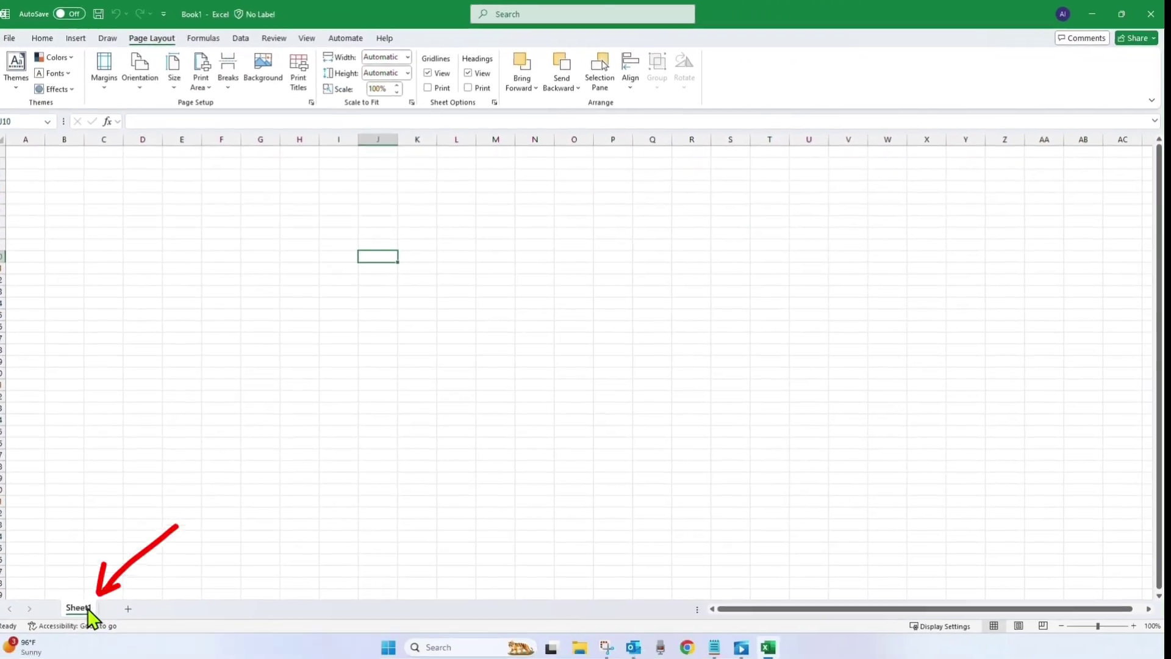
{"action": "left_click", "coordinate": [128, 608]}
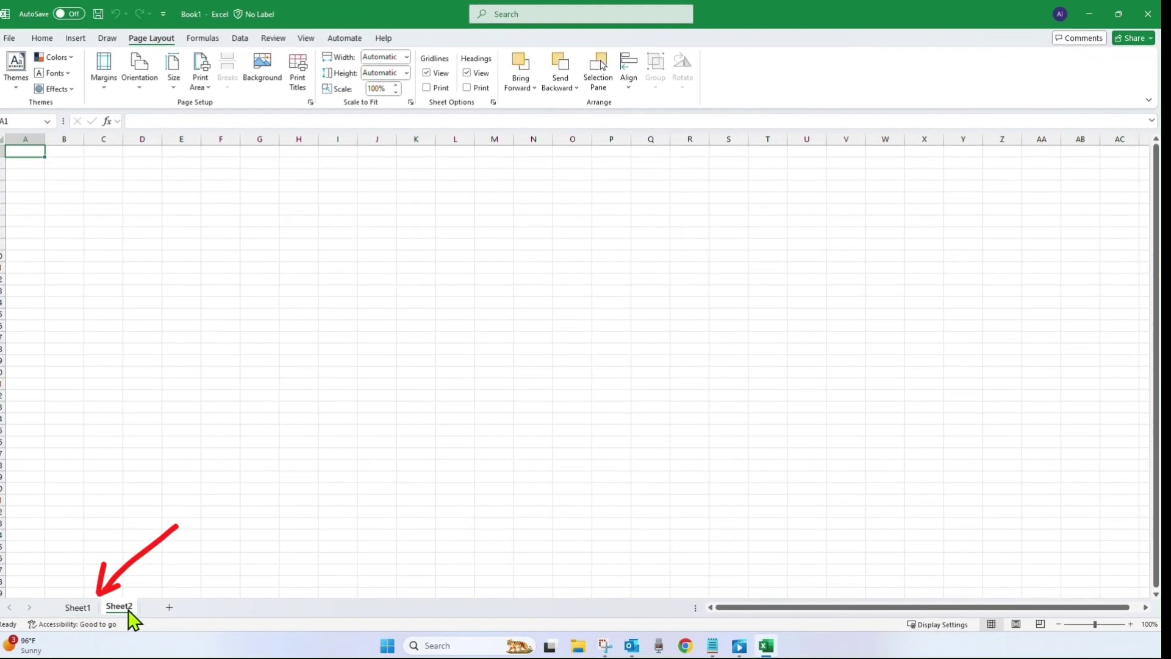
{"action": "left_click", "coordinate": [168, 607]}
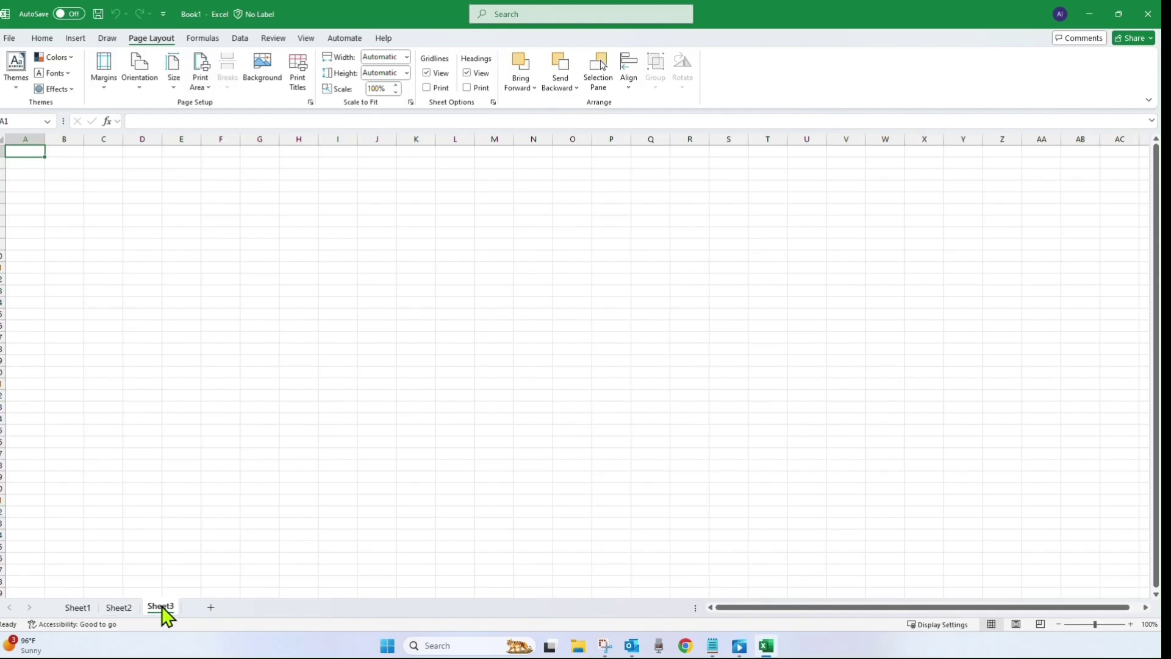
{"action": "left_click", "coordinate": [79, 608]}
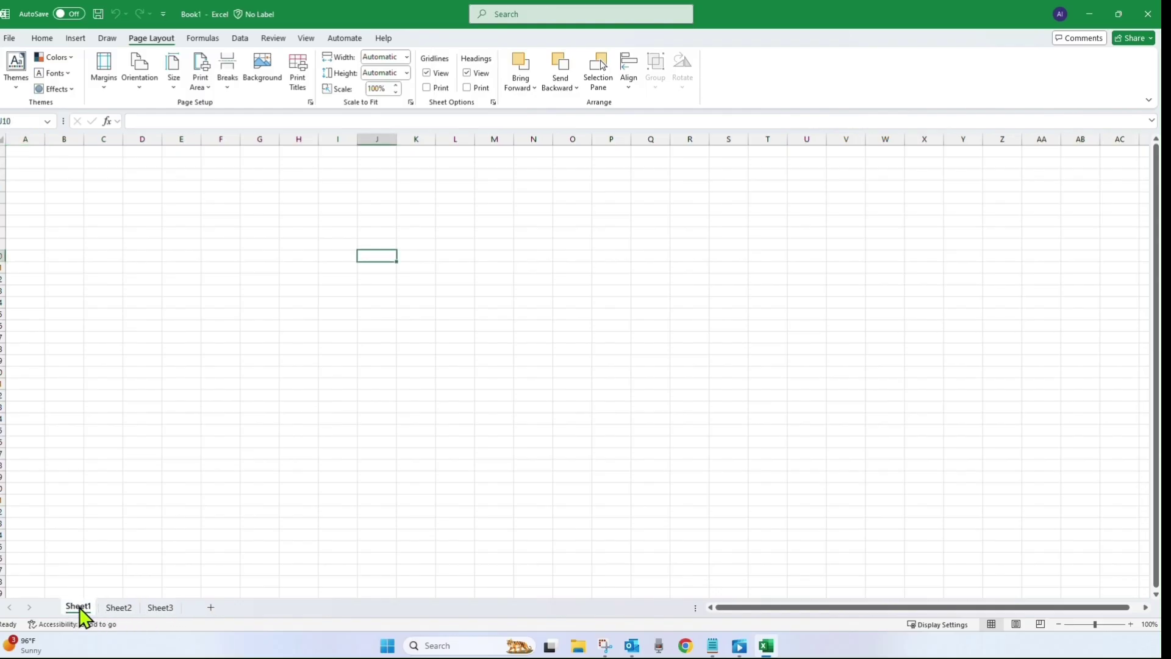
Select cells E5, A1 and K15 one after another on Sheet1.
{"action": "left_click", "coordinate": [176, 198]}
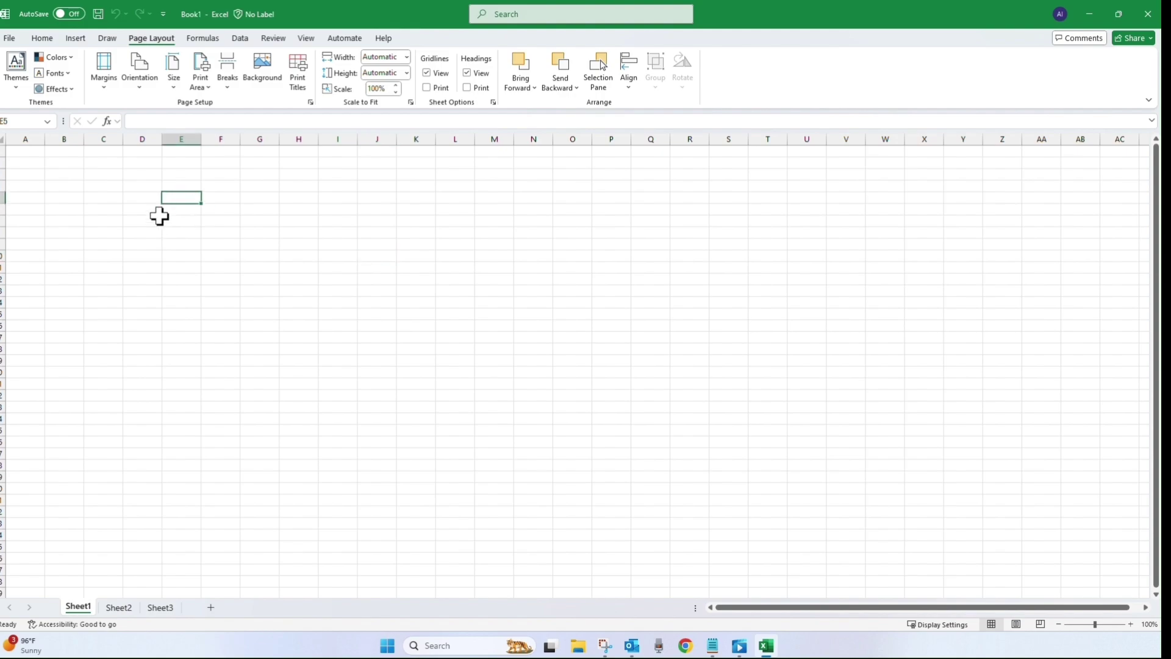
{"action": "left_click", "coordinate": [35, 153]}
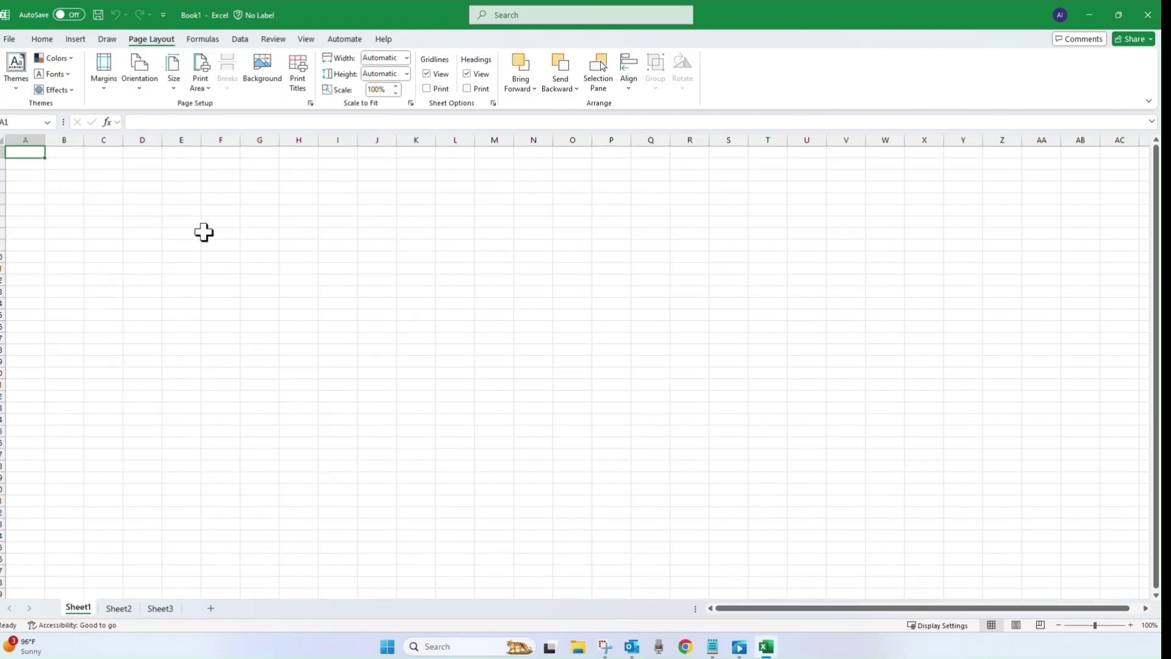
{"action": "left_click", "coordinate": [408, 313]}
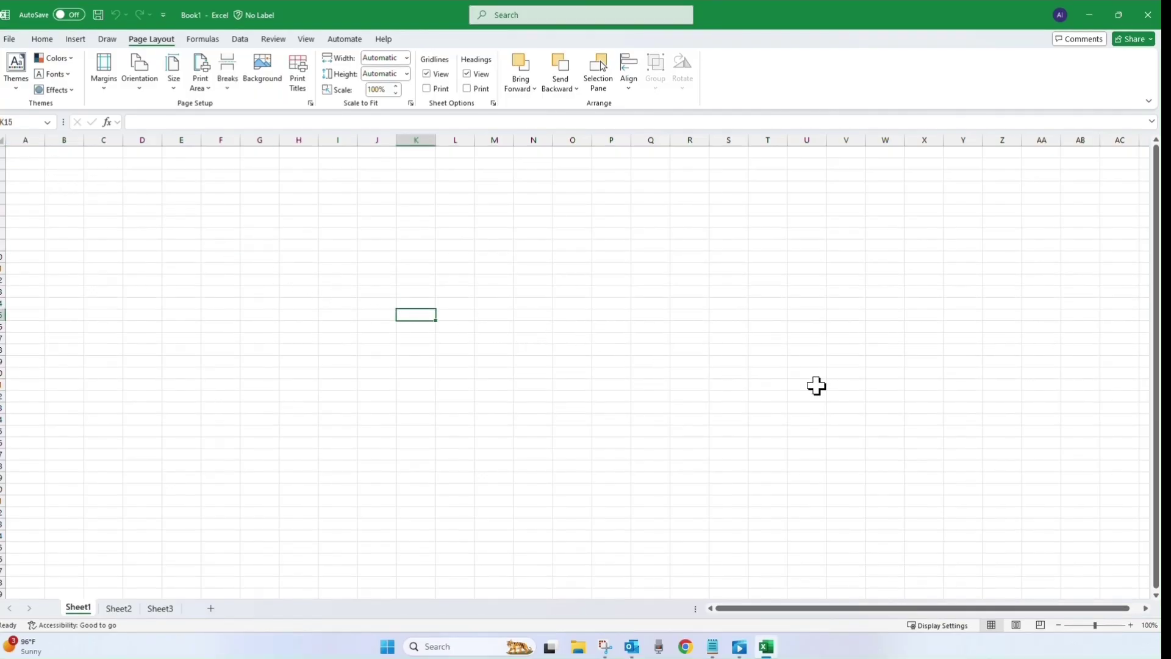
Enter the title Books Inventory in cell A1.
{"action": "left_click", "coordinate": [1132, 627]}
{"action": "left_click", "coordinate": [1132, 628]}
{"action": "left_click", "coordinate": [1132, 627]}
{"action": "left_click", "coordinate": [1132, 627]}
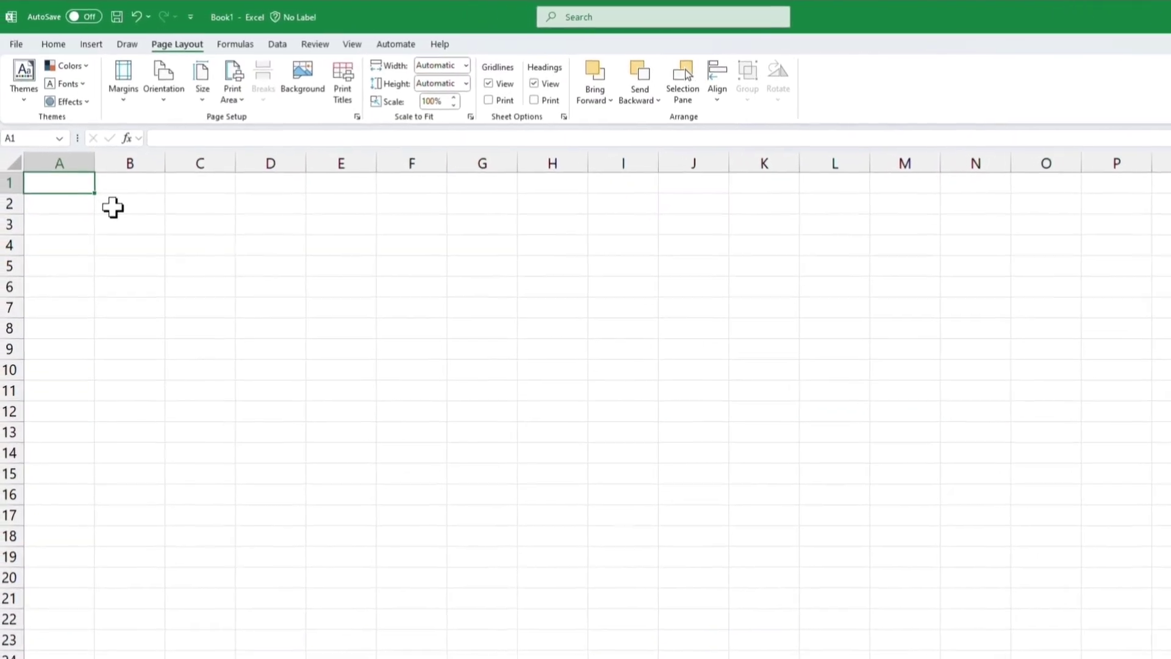
{"action": "type", "text": "B"}
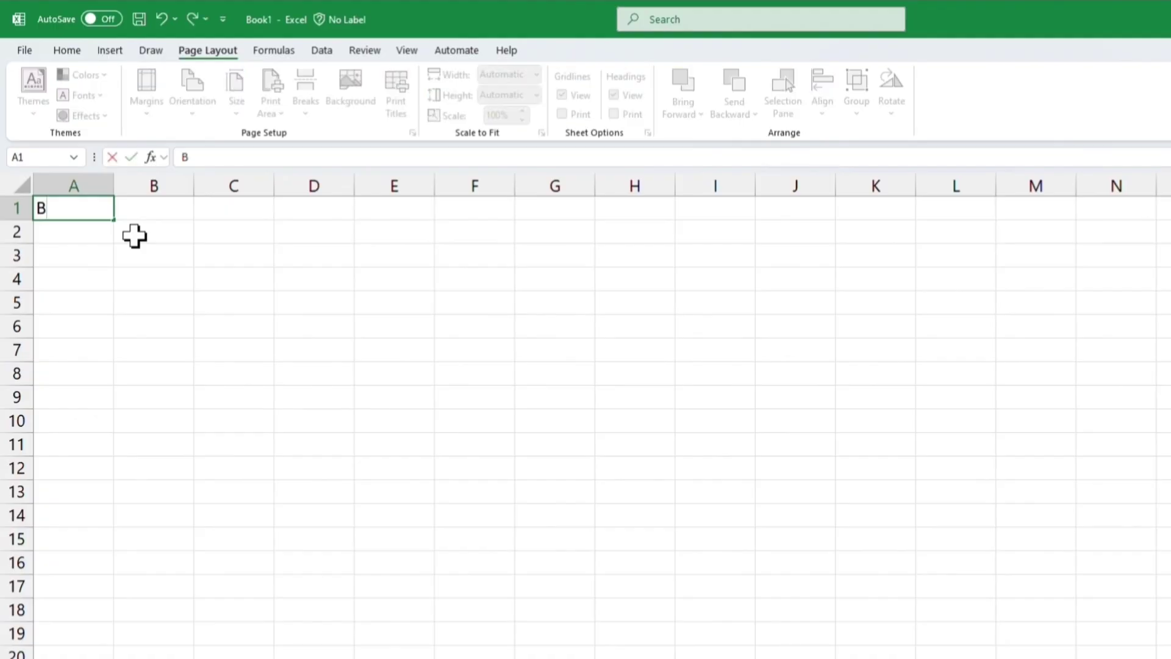
{"action": "type", "text": "ooks Invent"}
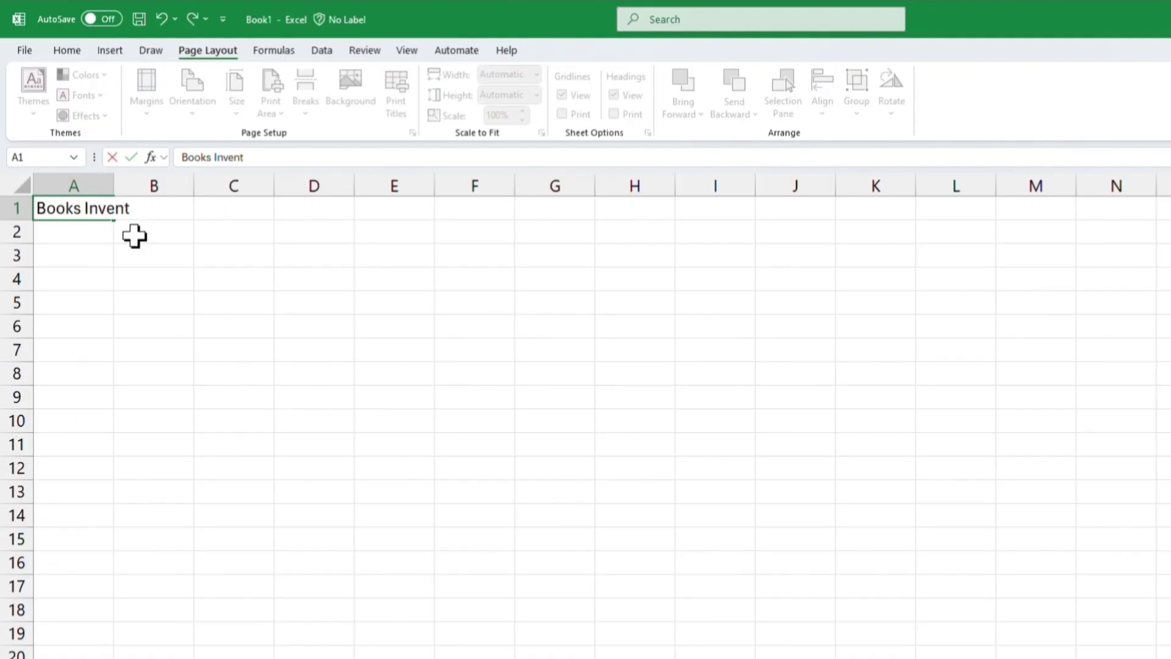
{"action": "type", "text": "ory"}
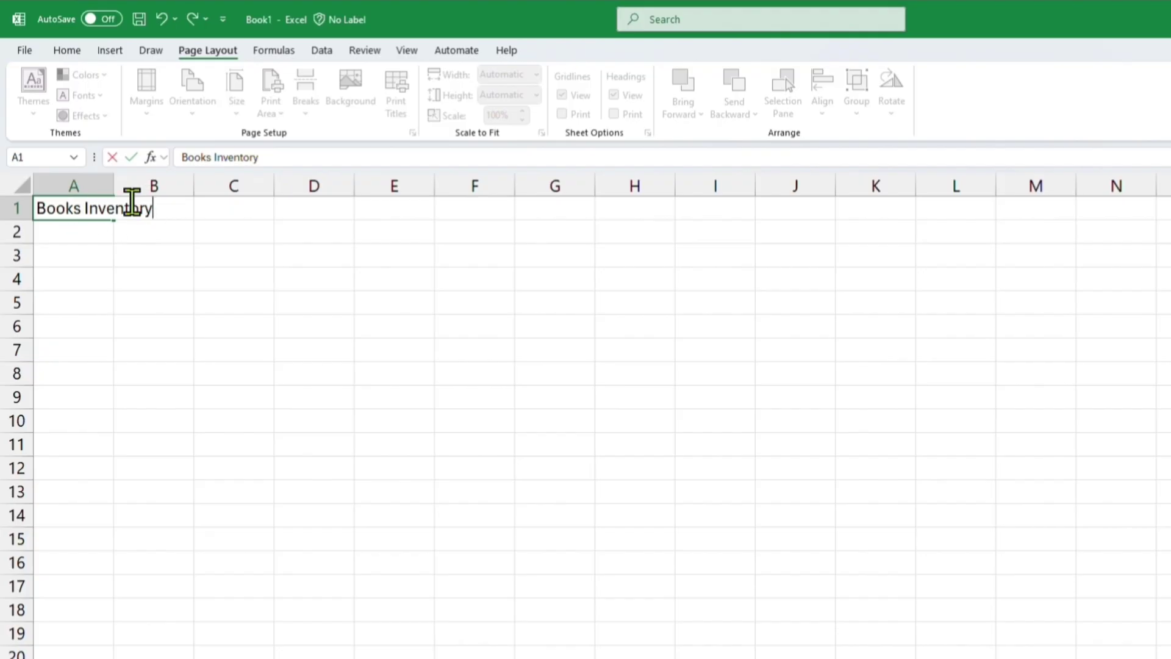
{"action": "key", "text": "Return"}
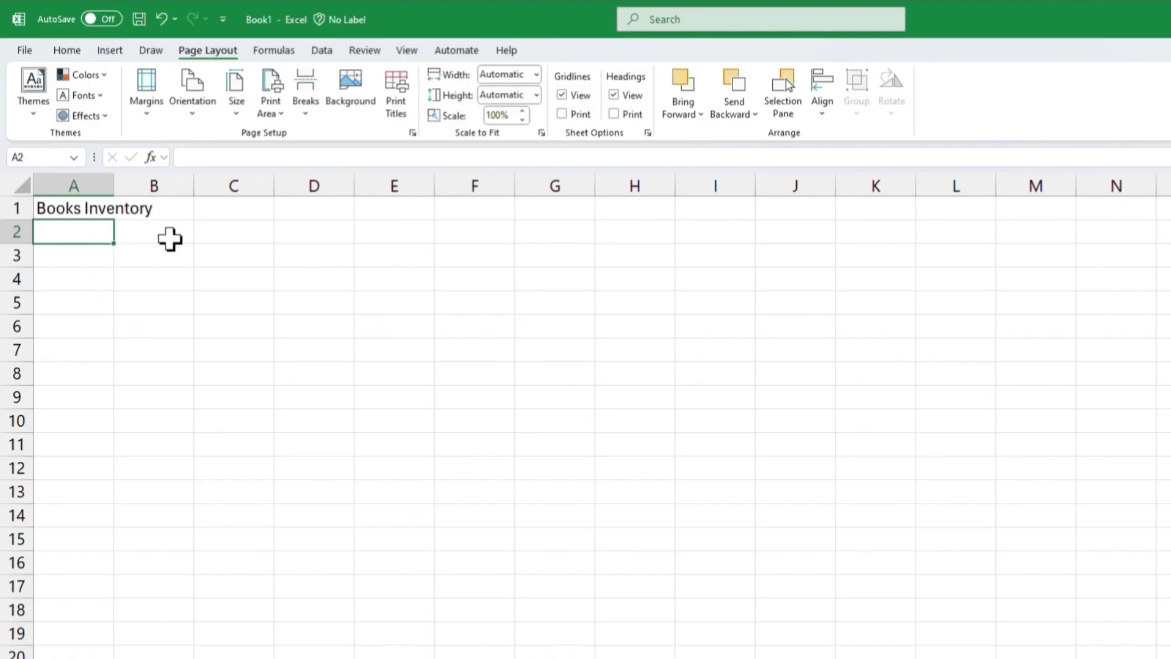
Enter the filler text sdfsdf in cell B1 beside the title and delete it again.
{"action": "left_click", "coordinate": [157, 207]}
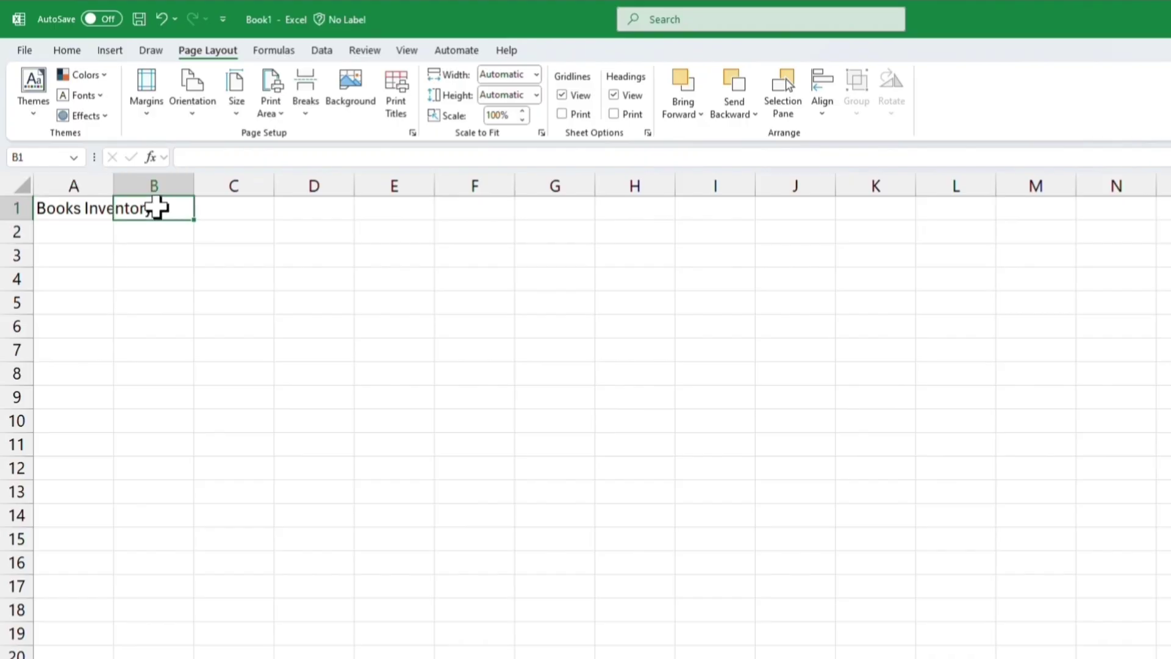
{"action": "type", "text": "sdfsdf"}
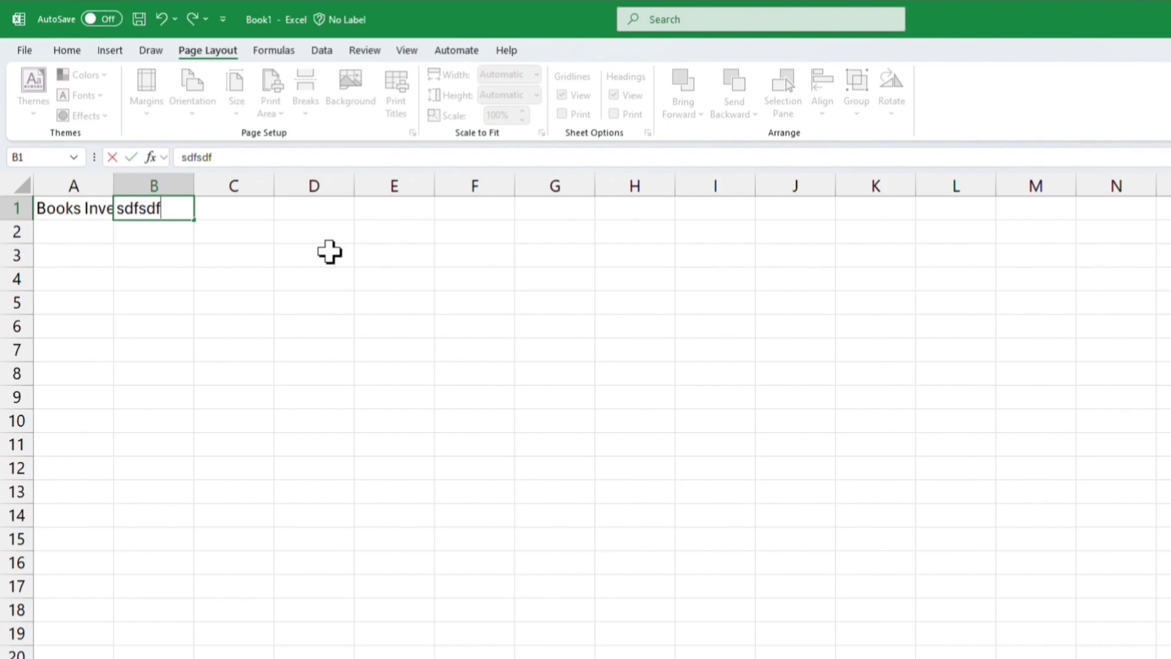
{"action": "key", "text": "Return"}
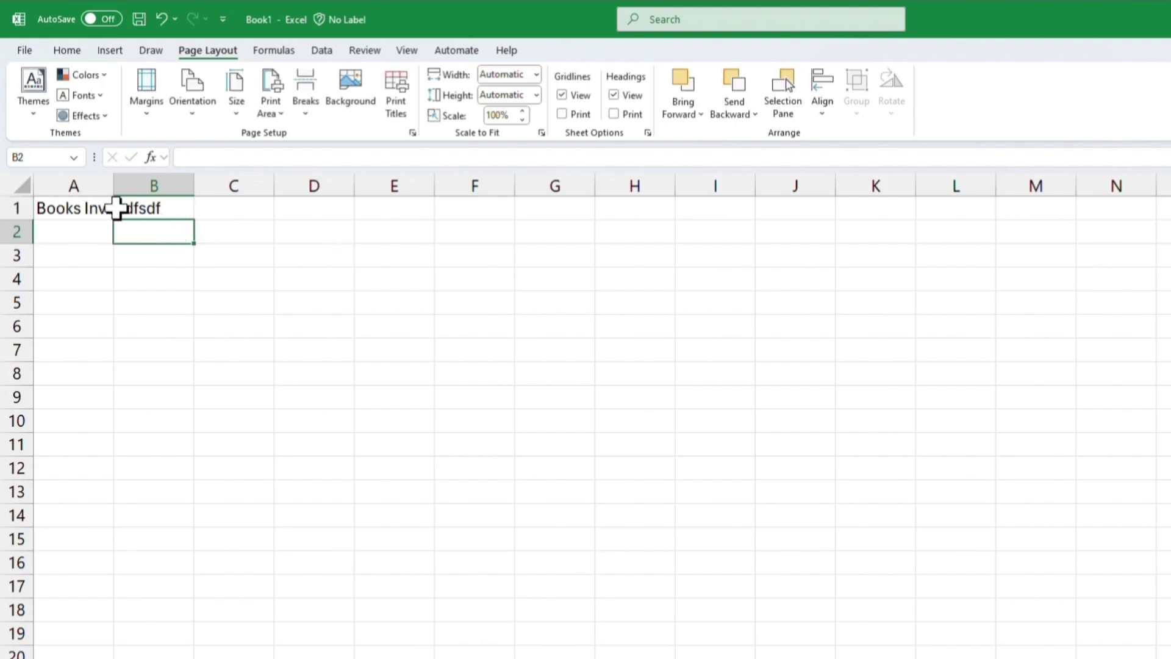
{"action": "left_click", "coordinate": [138, 207]}
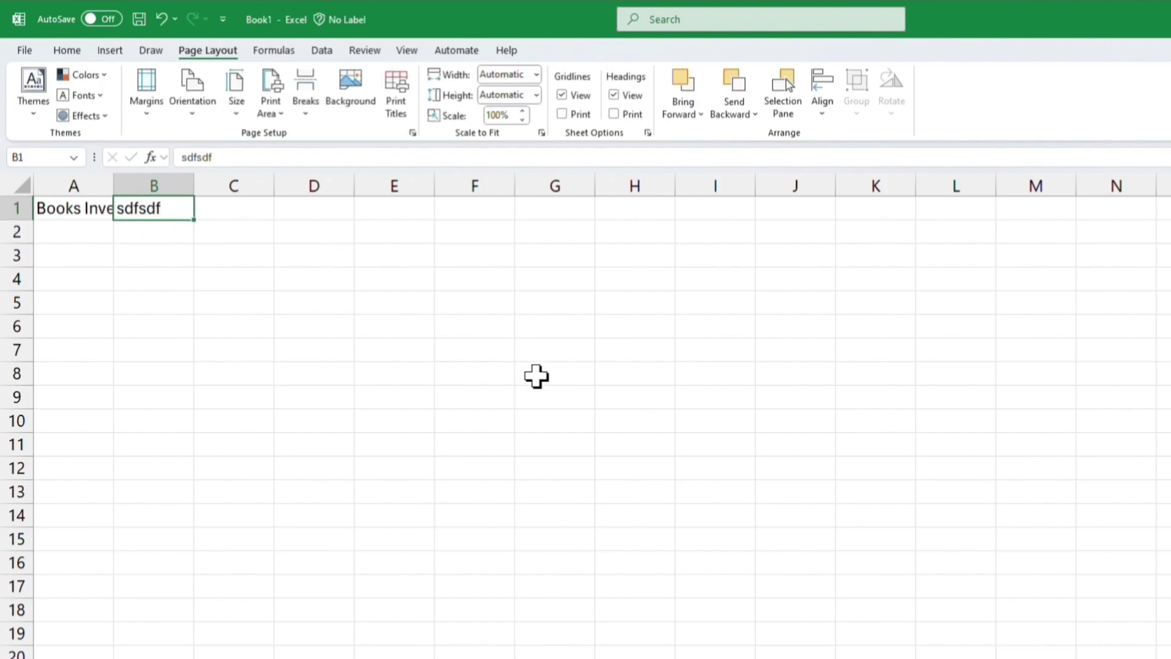
{"action": "key", "text": "Delete"}
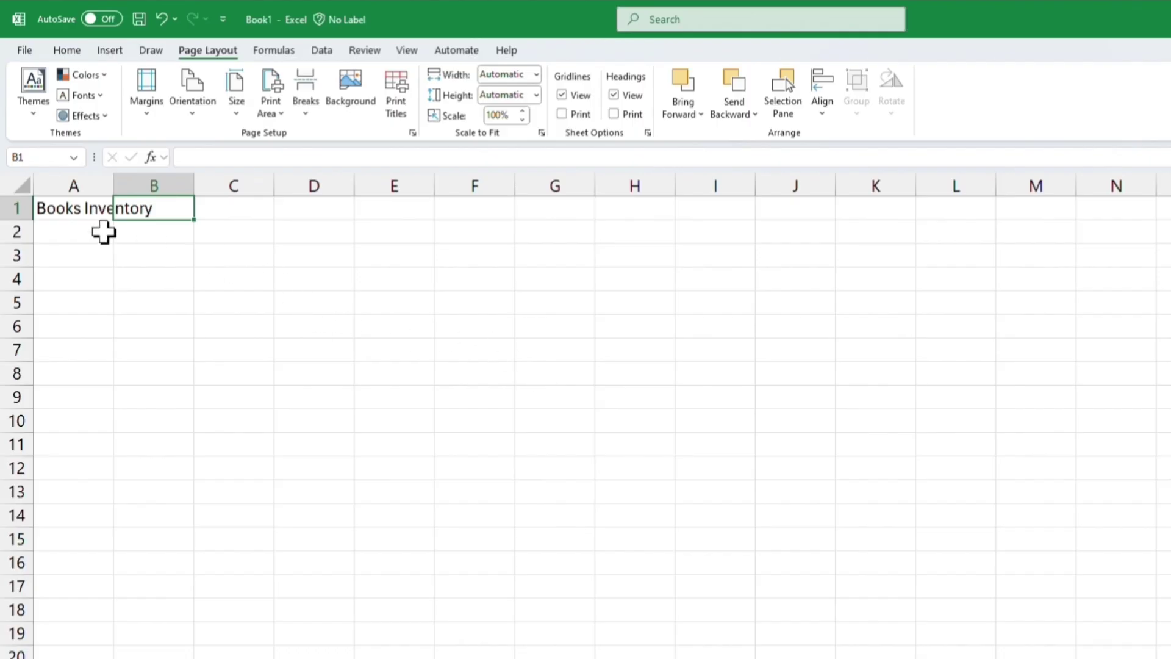
Widen column A so the Books Inventory title fits inside it, and select cell A1.
{"action": "left_click", "coordinate": [89, 231]}
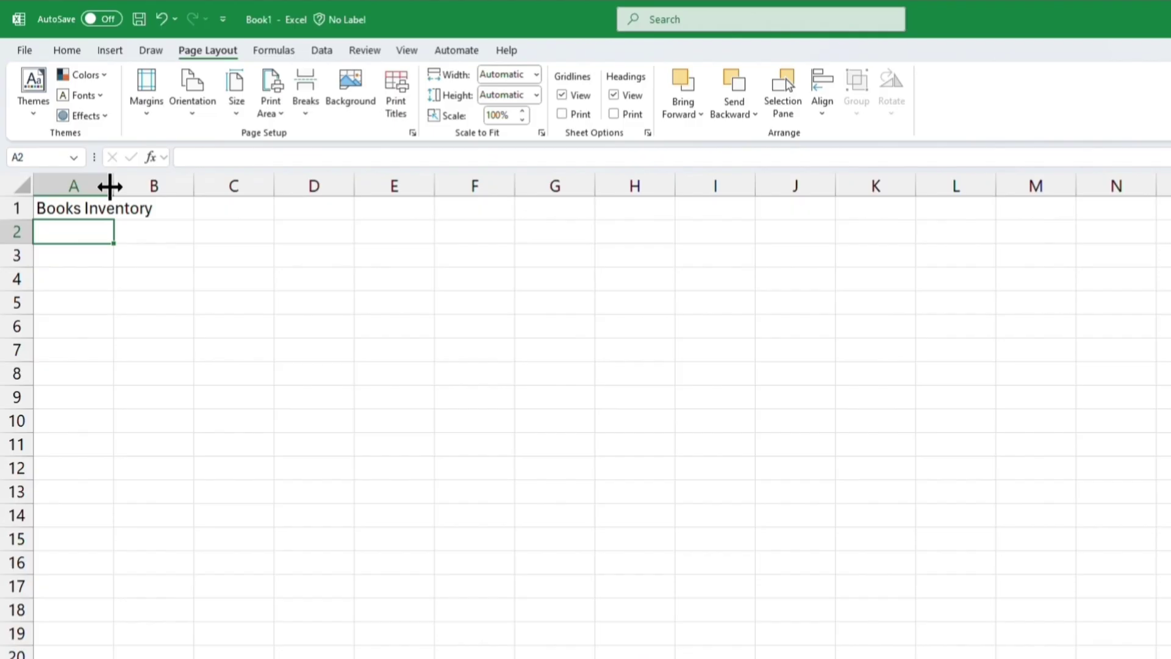
{"action": "left_click_drag", "start_coordinate": [110, 186], "coordinate": [170, 186]}
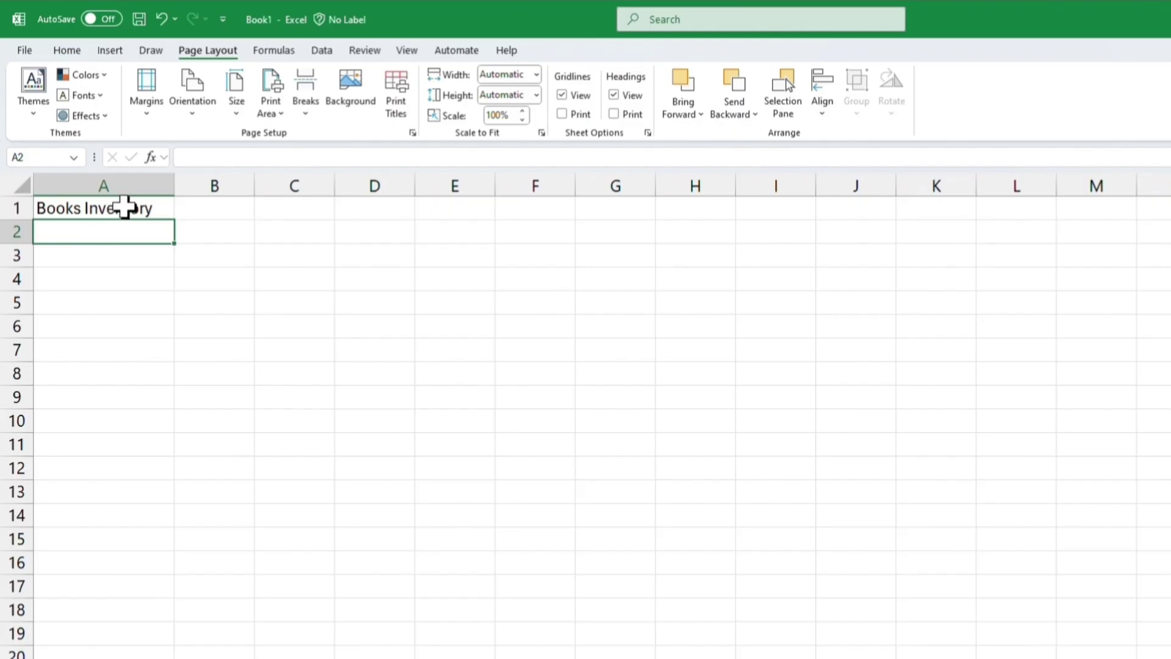
{"action": "left_click", "coordinate": [125, 208]}
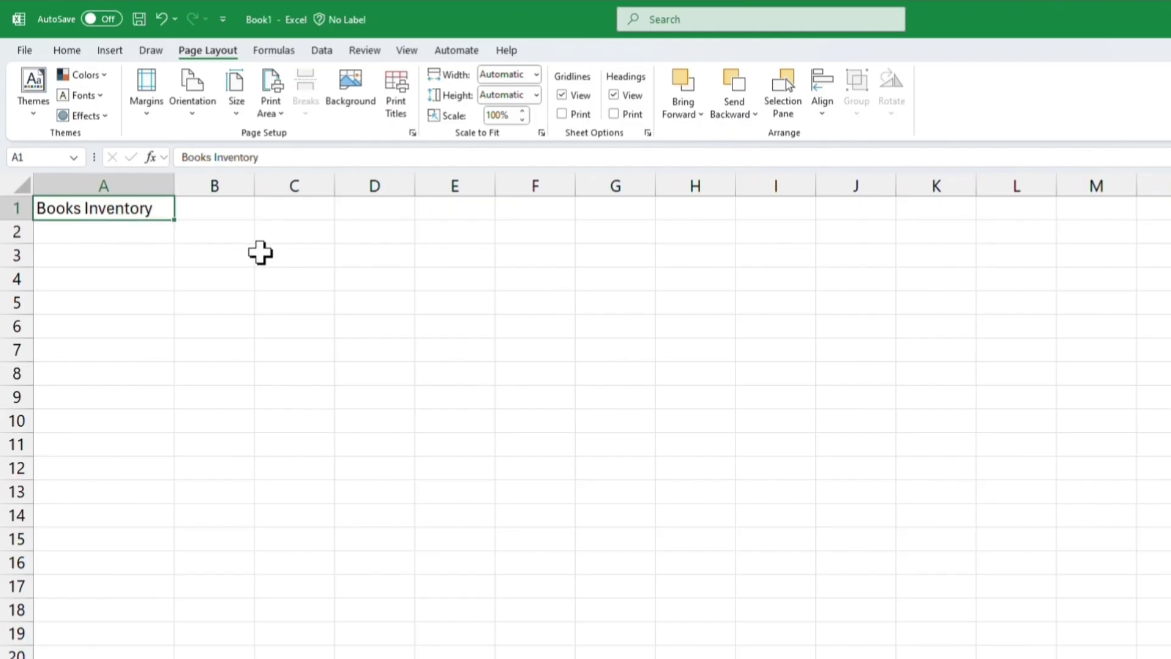
Move the active cell down column A to A10 and back up to A2.
{"action": "key", "text": "Down"}
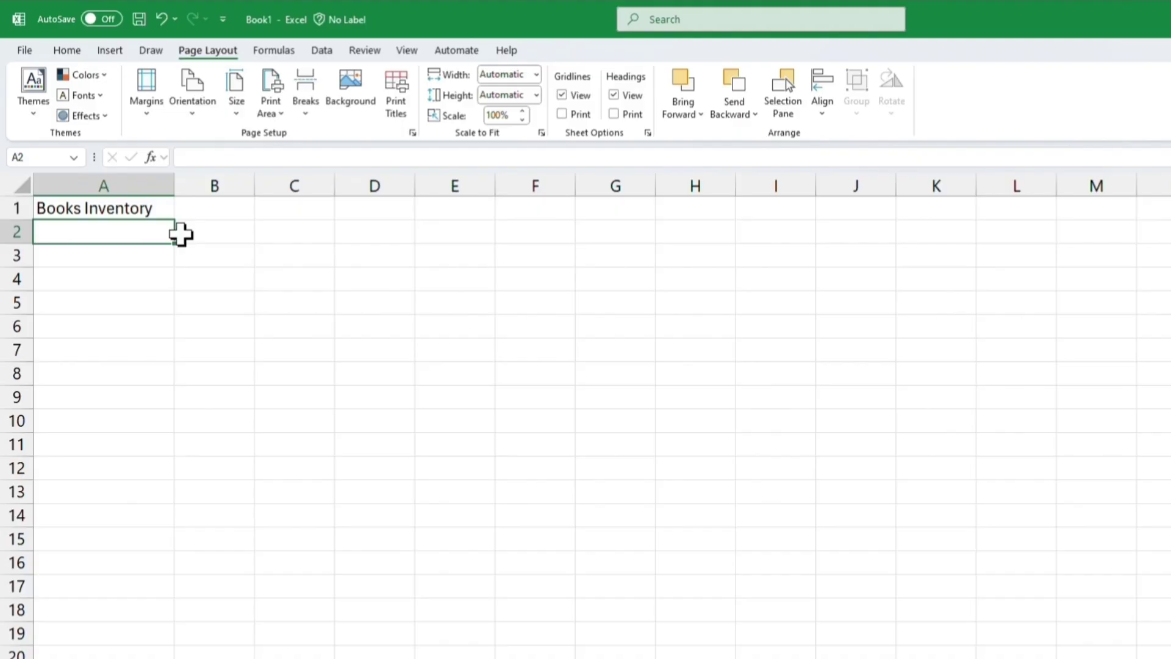
{"action": "key", "text": "Down"}
{"action": "key", "text": "Down"}
{"action": "key", "text": "Down"}
{"action": "key", "text": "Down"}
{"action": "key", "text": "Down"}
{"action": "key", "text": "Down"}
{"action": "key", "text": "Down"}
{"action": "key", "text": "Down"}
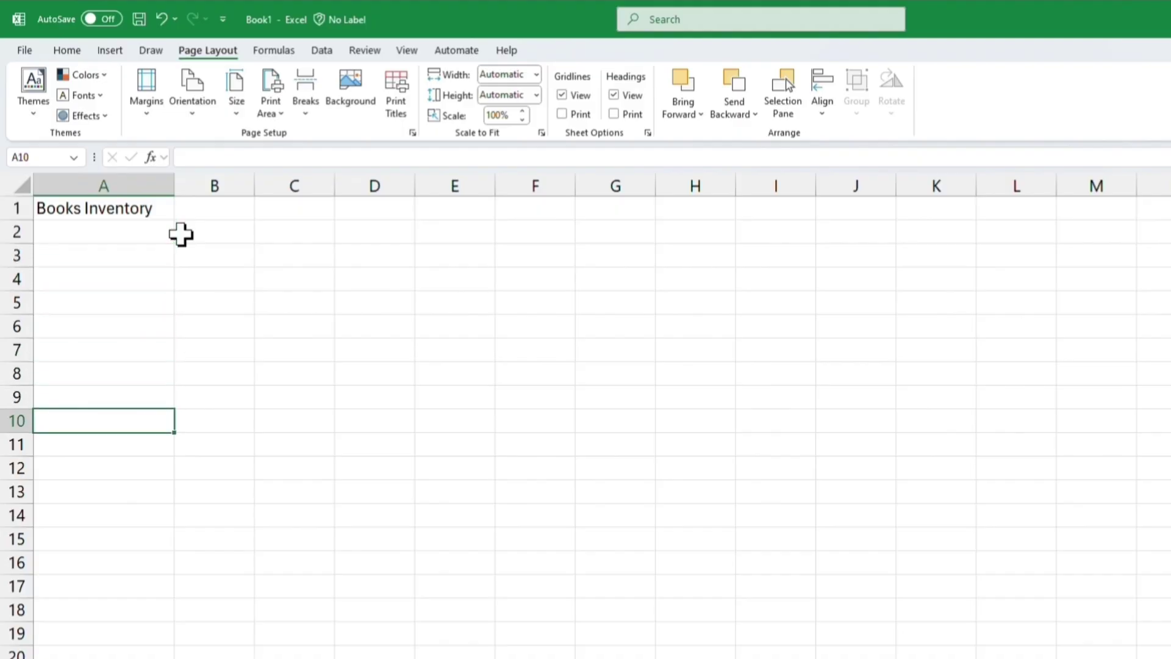
{"action": "key", "text": "Up"}
{"action": "key", "text": "Up"}
{"action": "key", "text": "Up"}
{"action": "key", "text": "Up"}
{"action": "key", "text": "Up"}
{"action": "key", "text": "Up"}
{"action": "key", "text": "Up"}
{"action": "key", "text": "Up"}
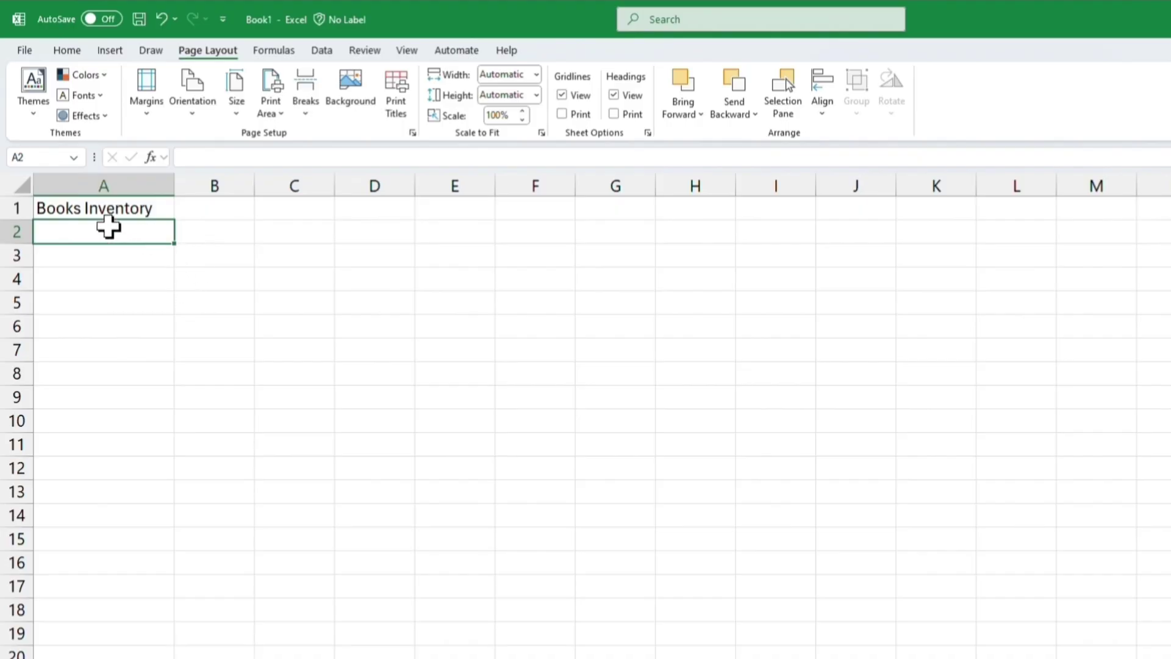
Fill cells B1, C1 and D1 with the sample text dslkfjskldfjskld, dfsgkdfl and djskljdslkf.
{"action": "left_click", "coordinate": [107, 204]}
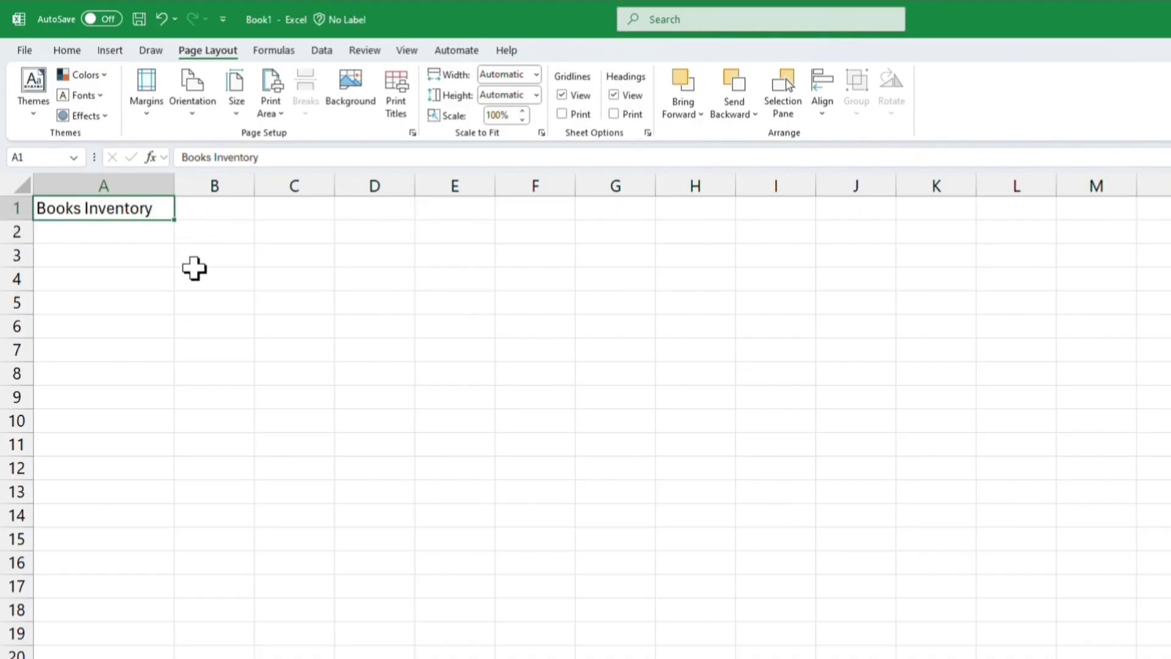
{"action": "key", "text": "Right"}
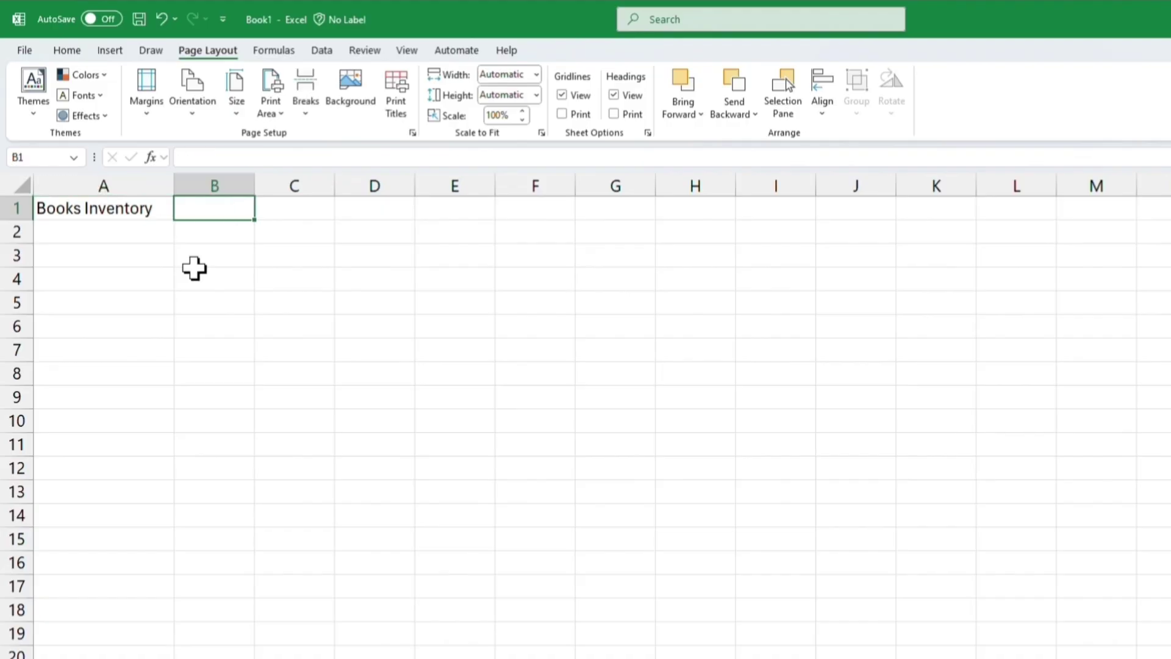
{"action": "type", "text": "dslkfjskldfjskld"}
{"action": "key", "text": "Tab"}
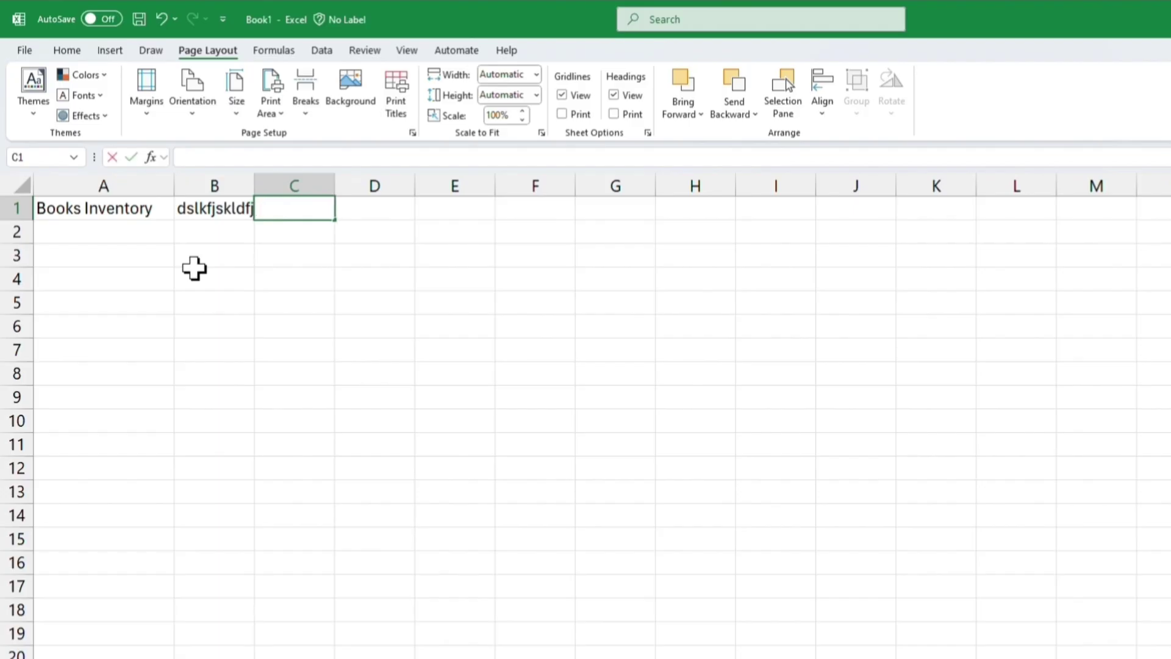
{"action": "type", "text": "dfsgkdfl"}
{"action": "key", "text": "Tab"}
{"action": "type", "text": "djskljdslkf"}
{"action": "key", "text": "Tab"}
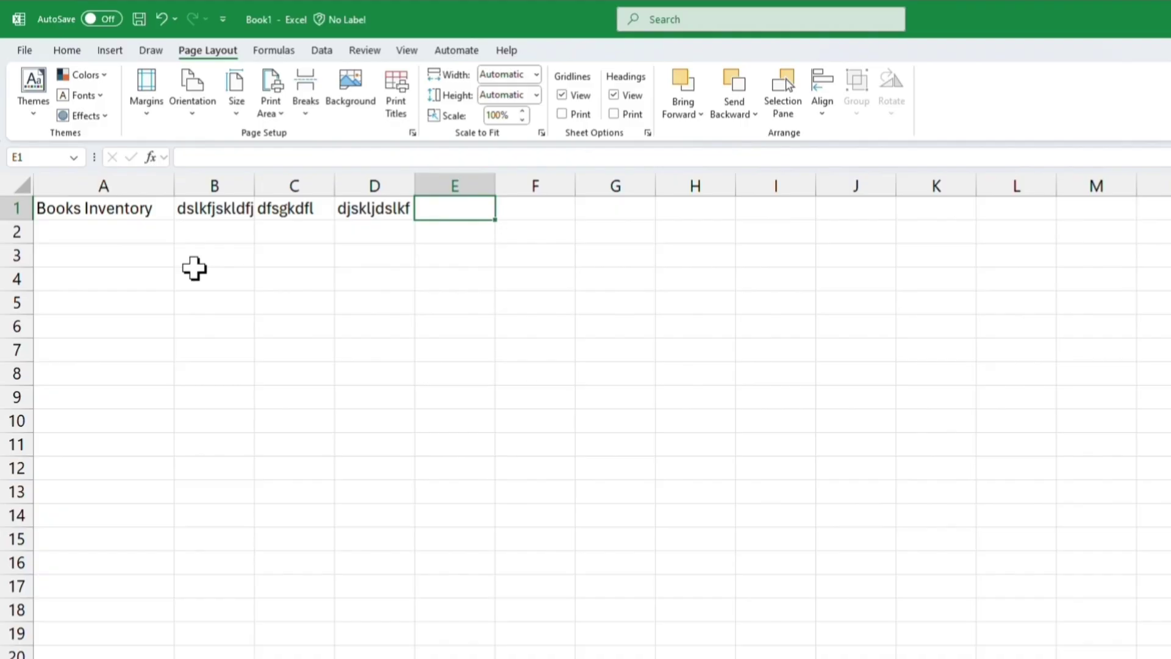
Clear the sample text from cells D1, C1 and B1.
{"action": "key", "text": "Left"}
{"action": "key", "text": "Left"}
{"action": "key", "text": "Left"}
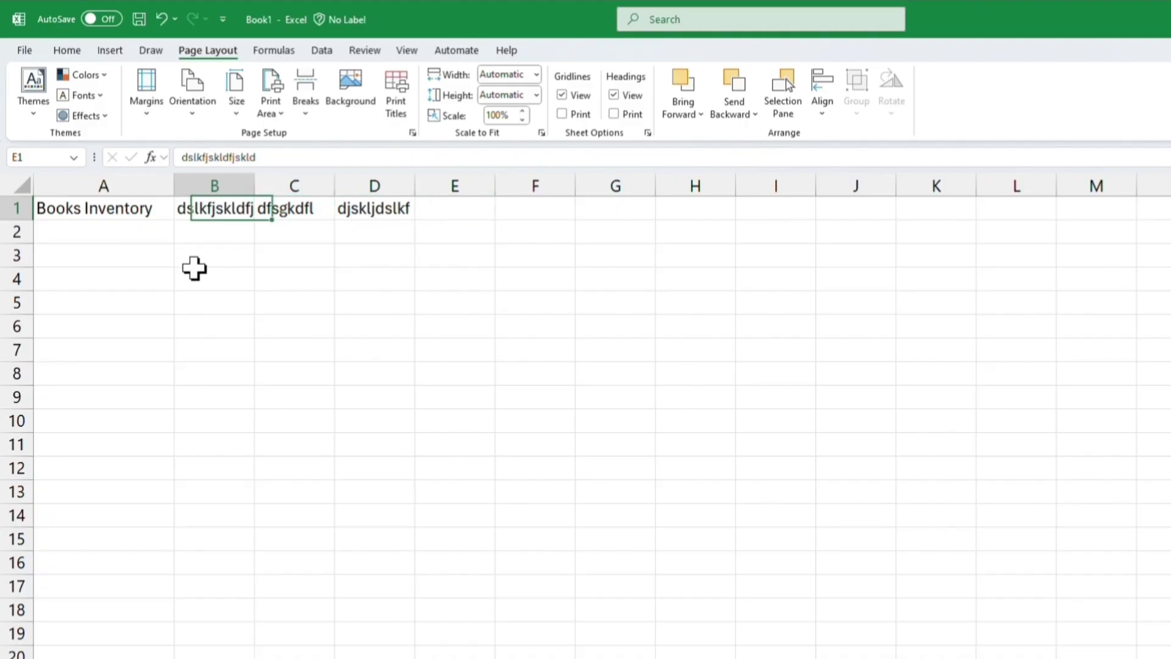
{"action": "key", "text": "Right"}
{"action": "key", "text": "Right"}
{"action": "key", "text": "Delete"}
{"action": "key", "text": "Left"}
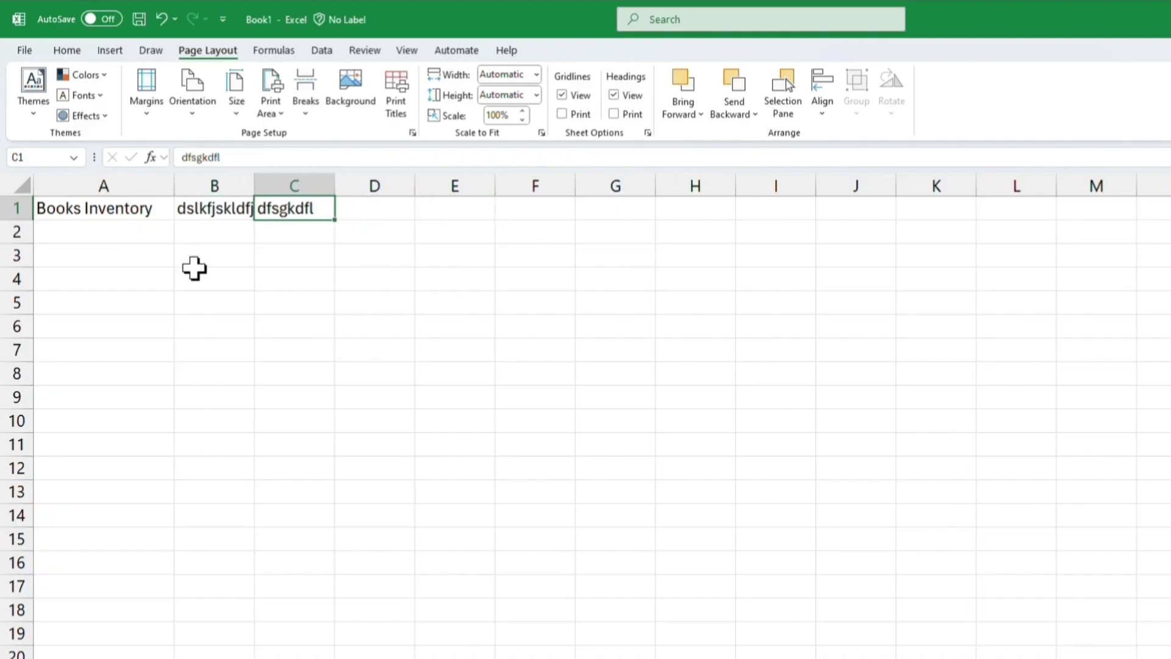
{"action": "key", "text": "Delete"}
{"action": "key", "text": "Left"}
{"action": "key", "text": "Delete"}
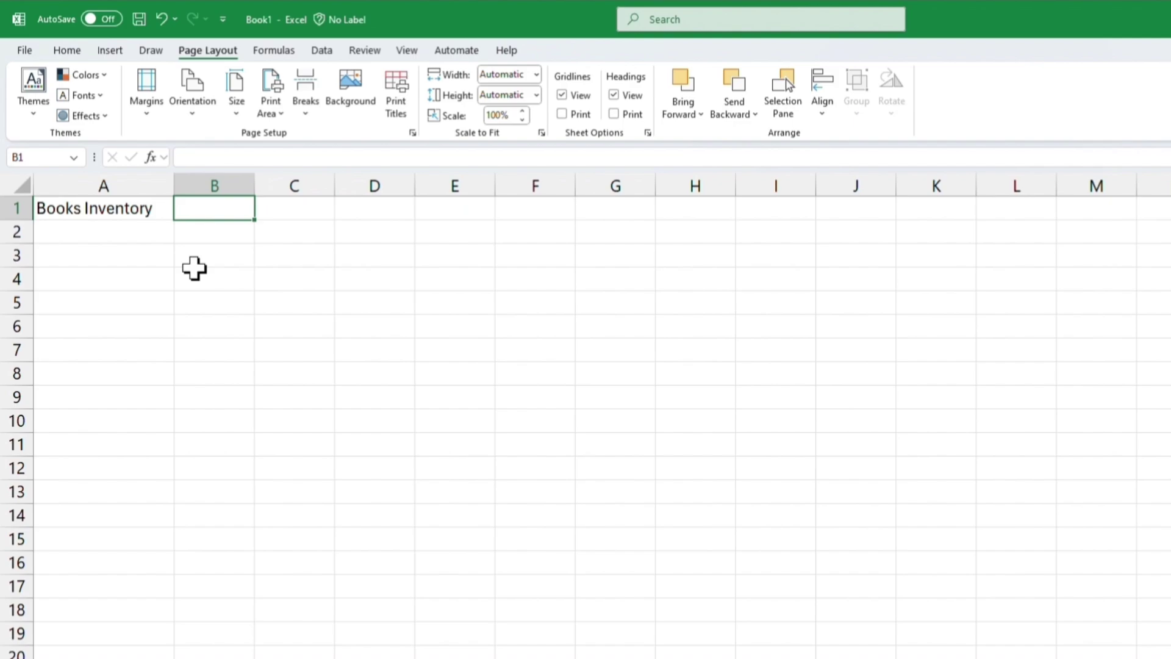
Move the active cell from A1 down to A5 and back, and across row 1 to D1 and back to A1.
{"action": "left_click", "coordinate": [149, 215]}
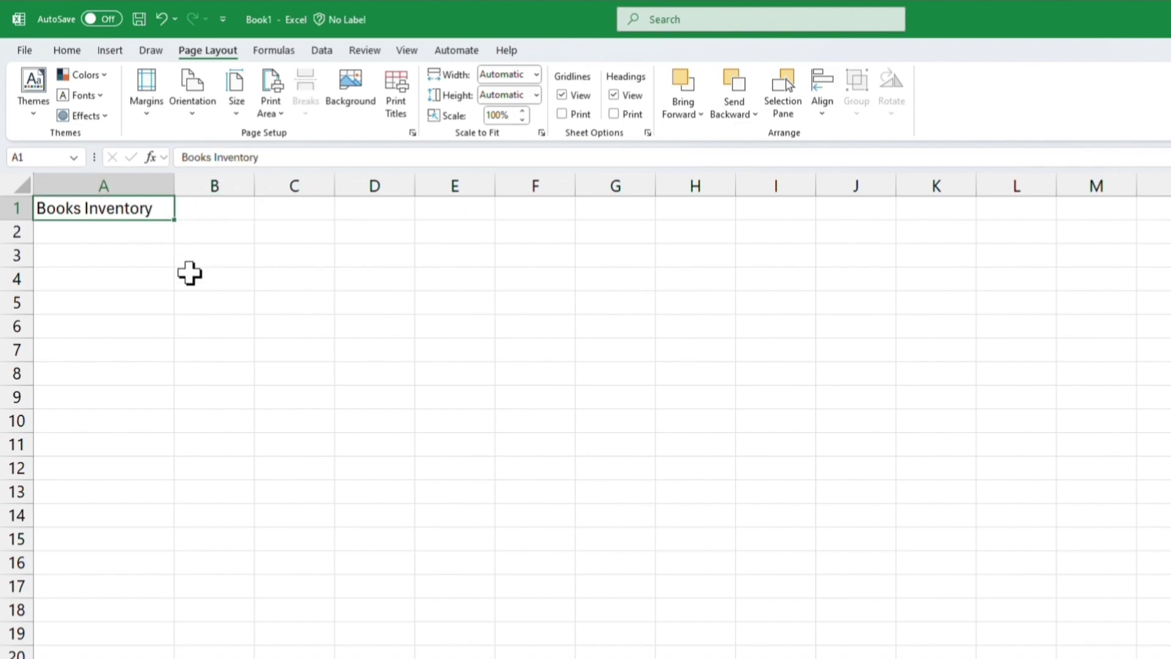
{"action": "key", "text": "Down"}
{"action": "key", "text": "Down"}
{"action": "key", "text": "Down"}
{"action": "key", "text": "Down"}
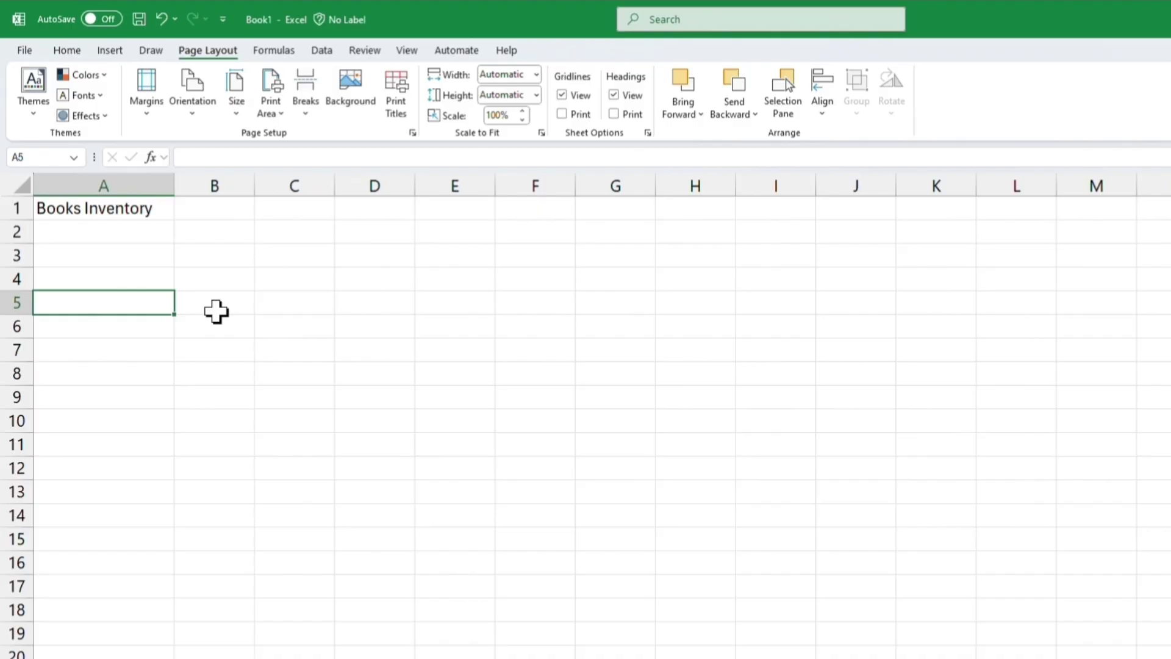
{"action": "key", "text": "Up"}
{"action": "key", "text": "Up"}
{"action": "key", "text": "Up"}
{"action": "key", "text": "Up"}
{"action": "key", "text": "Right"}
{"action": "key", "text": "Right"}
{"action": "key", "text": "Right"}
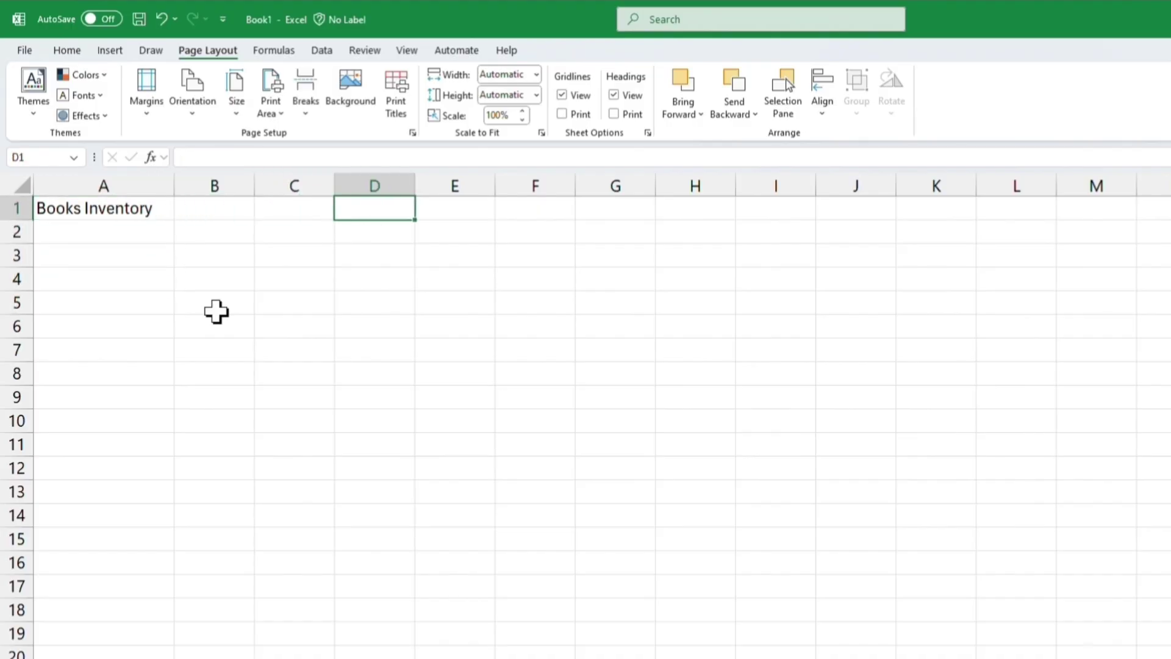
{"action": "key", "text": "Left"}
{"action": "key", "text": "Left"}
{"action": "key", "text": "Left"}
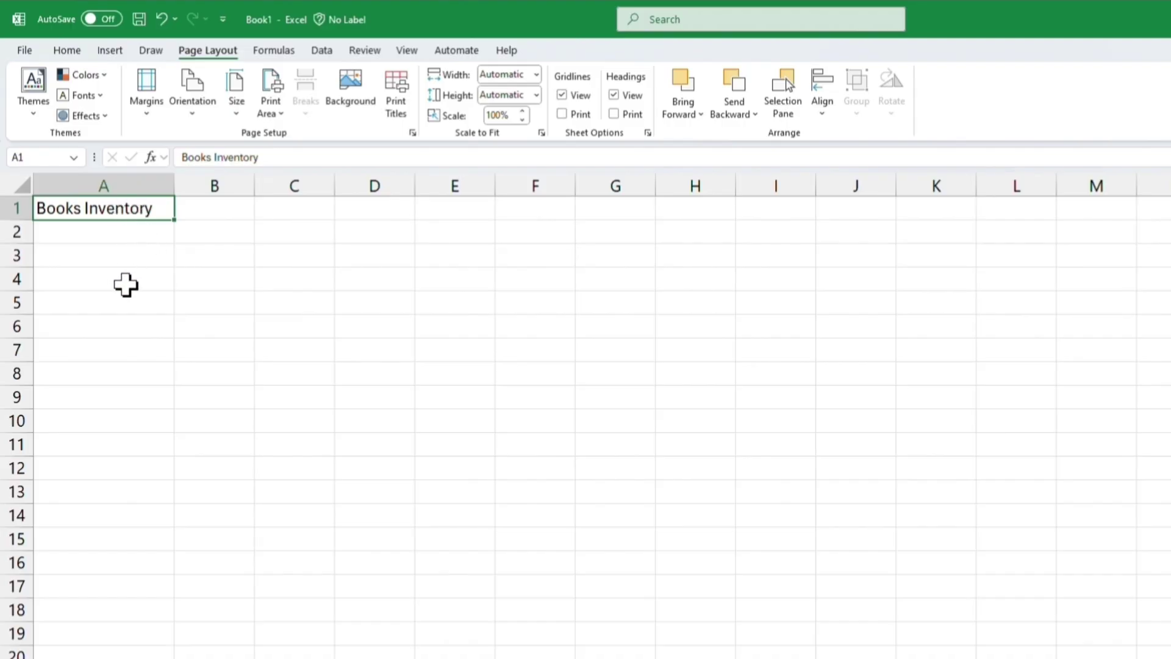
Move the active cell from A1 down to row 5 and across to C5.
{"action": "key", "text": "Down"}
{"action": "key", "text": "Down"}
{"action": "key", "text": "Down"}
{"action": "key", "text": "Down"}
{"action": "key", "text": "Right"}
{"action": "key", "text": "Right"}
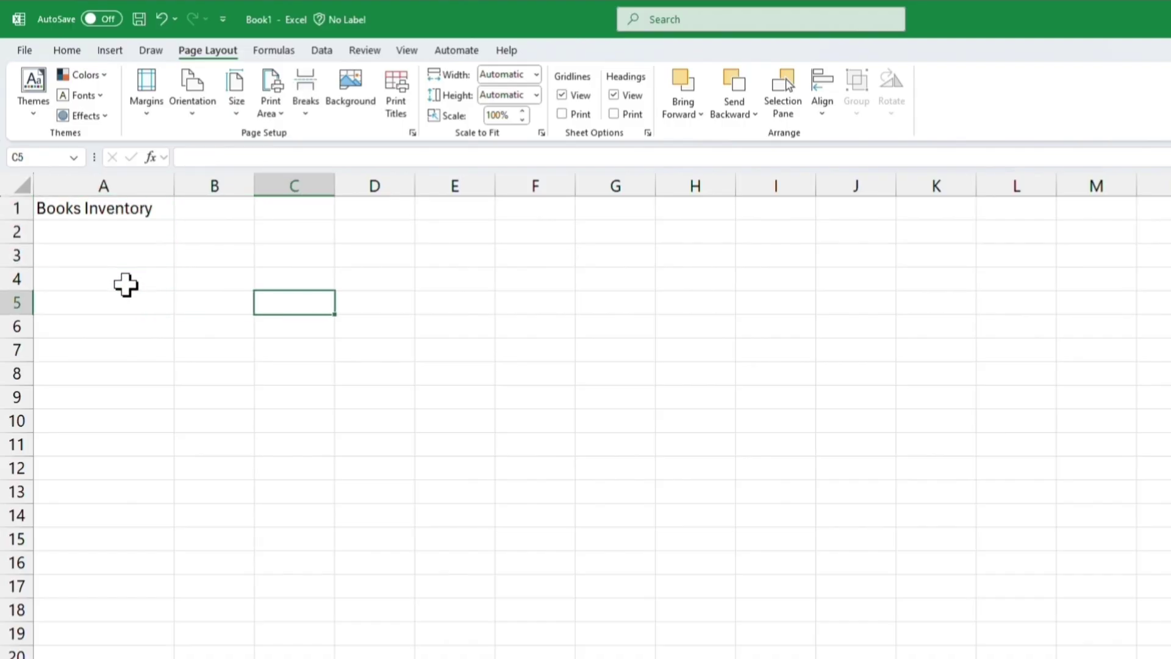
Move the active cell from C5 up to row 3, across to A3 and up to A1.
{"action": "key", "text": "Up"}
{"action": "key", "text": "Up"}
{"action": "key", "text": "Left"}
{"action": "key", "text": "Left"}
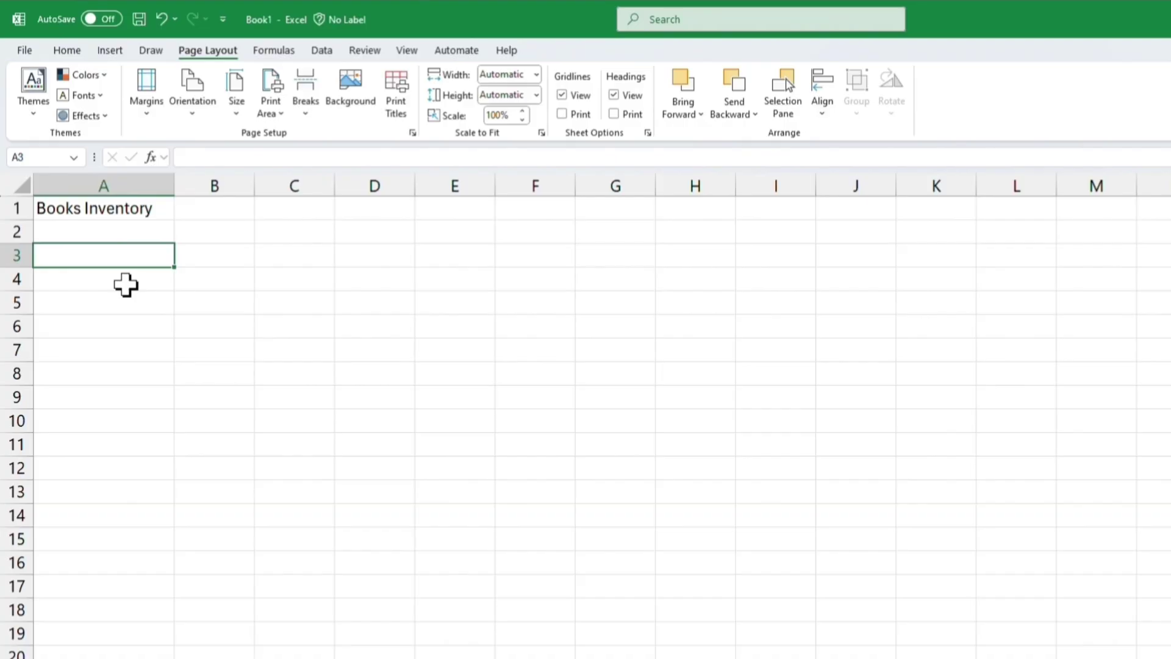
{"action": "key", "text": "Up"}
{"action": "key", "text": "Up"}
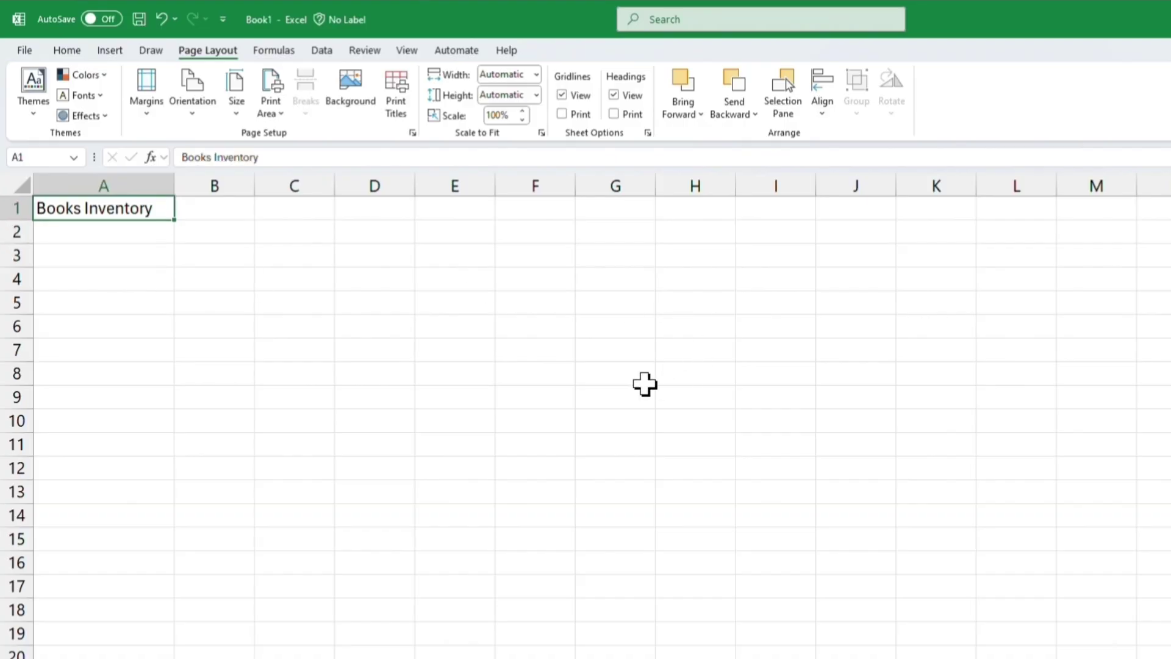
Select cells D4, G8, C9, C5 and B3 one after another.
{"action": "left_click", "coordinate": [390, 285]}
{"action": "left_click", "coordinate": [590, 365]}
{"action": "left_click", "coordinate": [306, 395]}
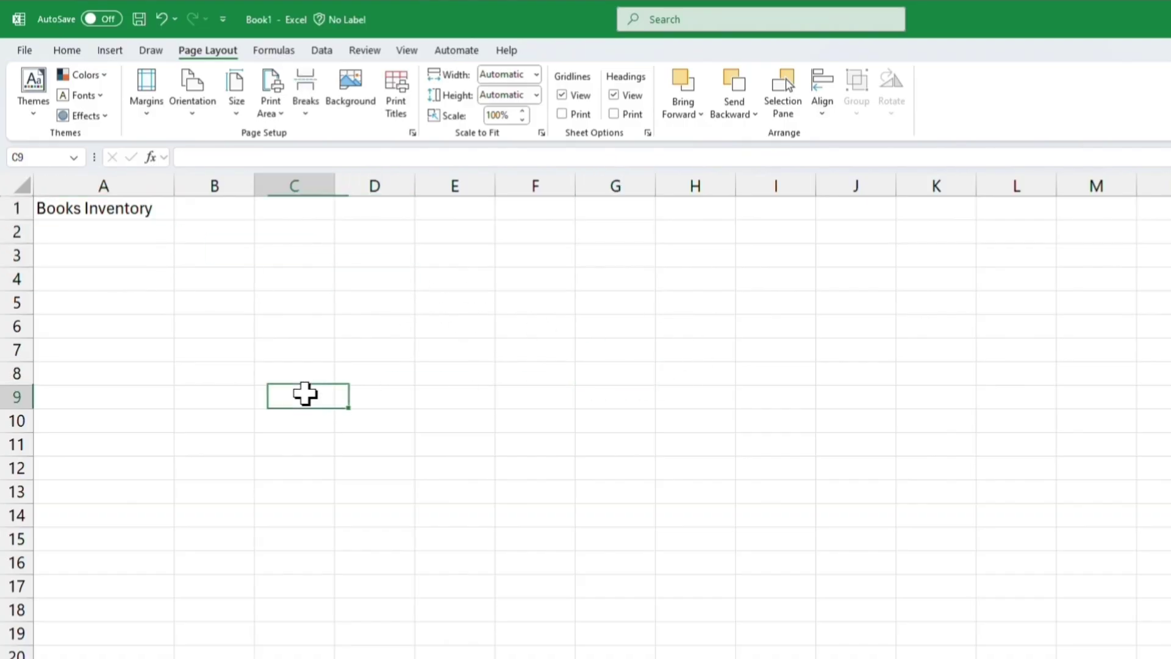
{"action": "left_click", "coordinate": [301, 302]}
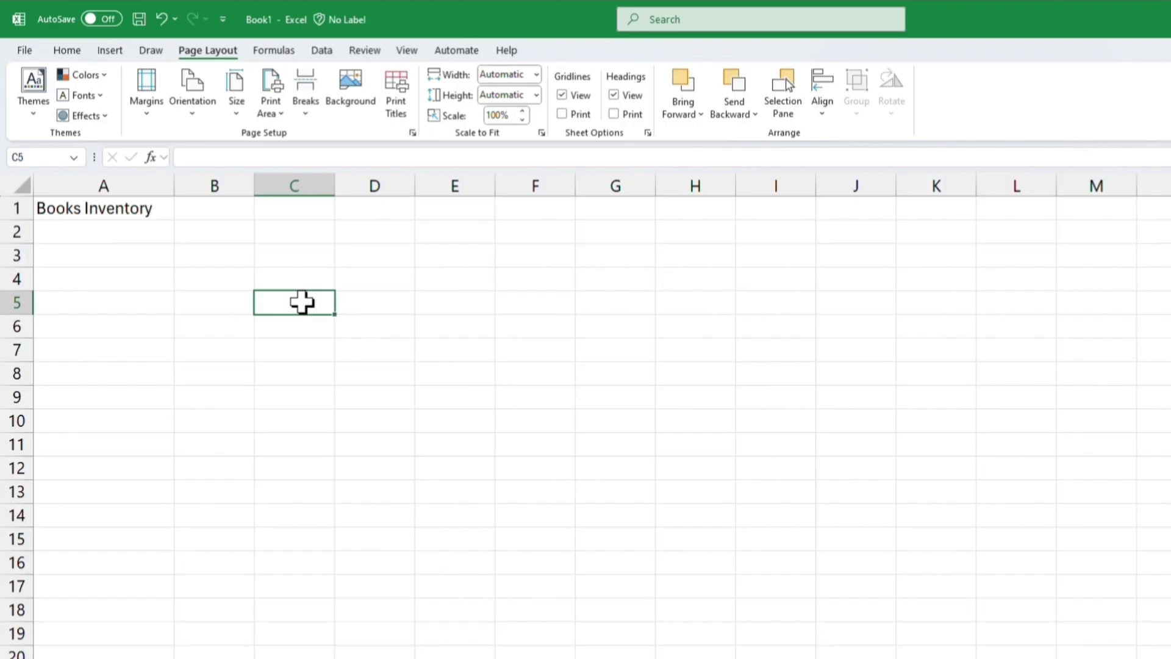
{"action": "left_click", "coordinate": [205, 259]}
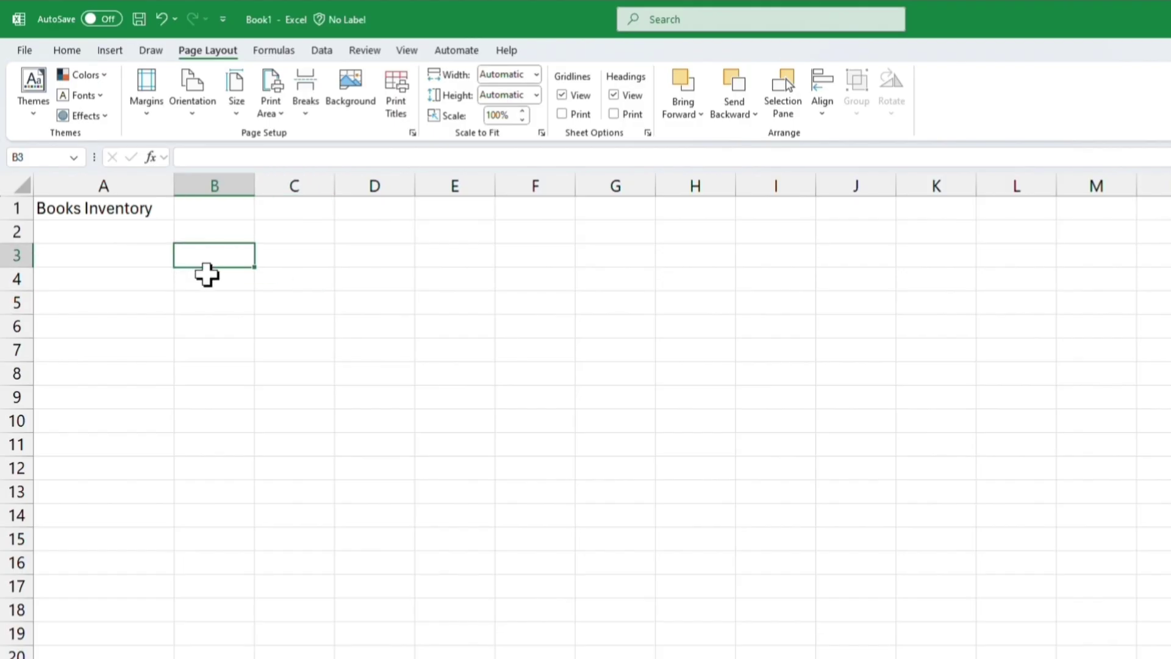
Enter the column heading Title in cell A2.
{"action": "left_click", "coordinate": [110, 230]}
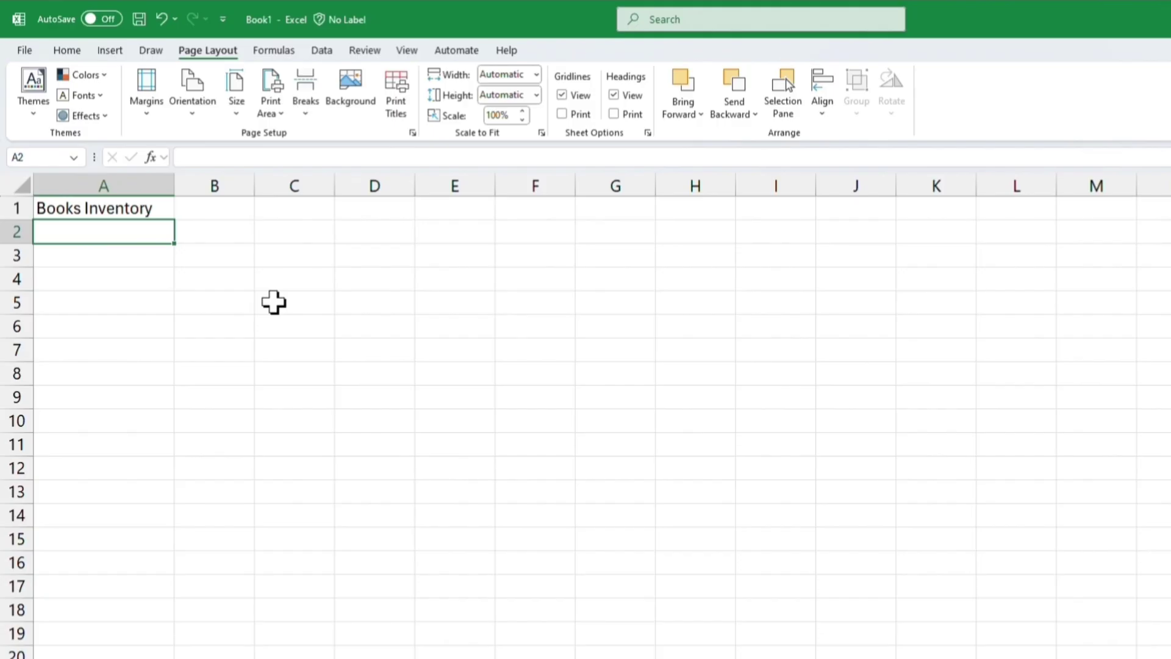
{"action": "type", "text": "Ti"}
{"action": "key", "text": "BackSpace"}
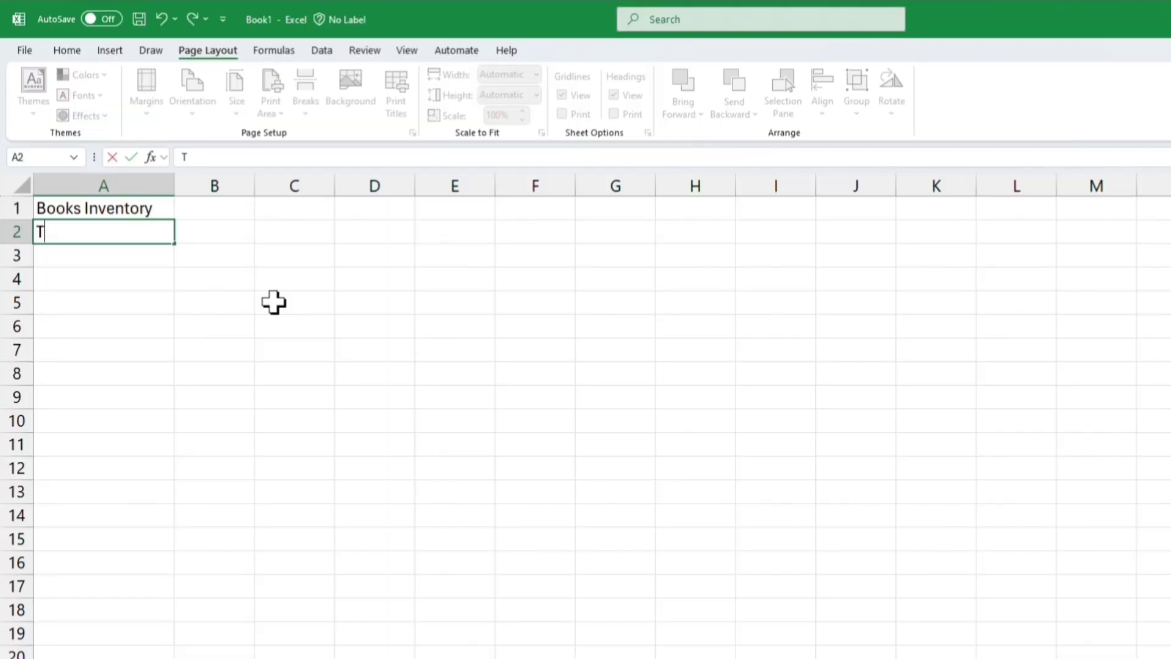
{"action": "type", "text": "itle"}
{"action": "key", "text": "Tab"}
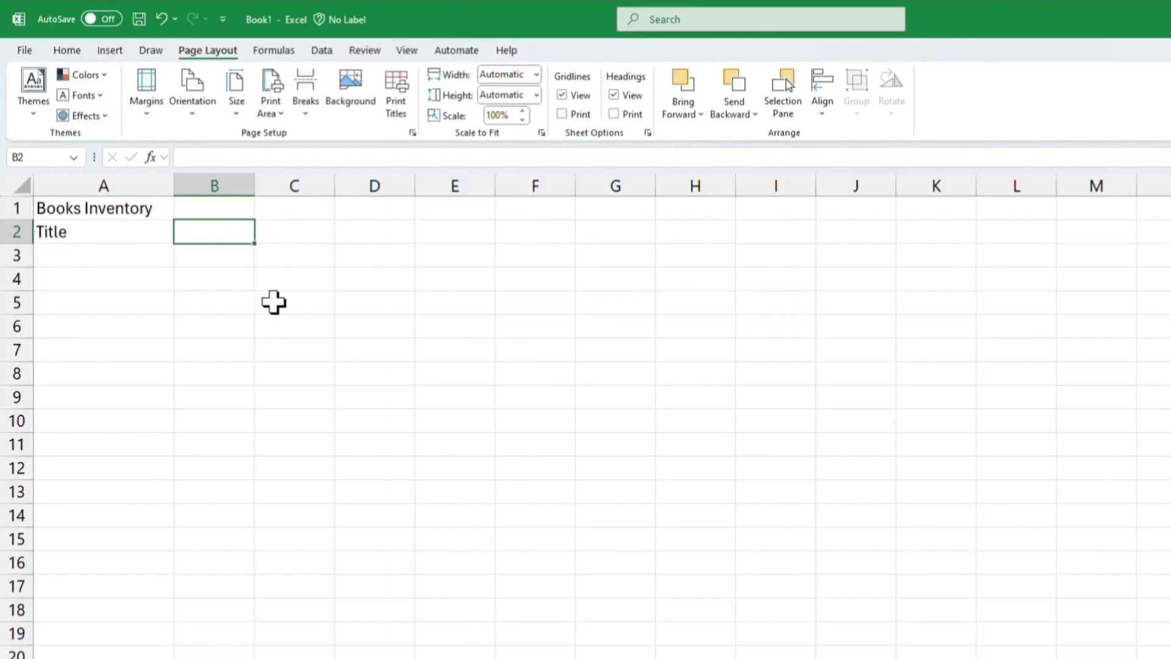
Enter the column heading Date Purchase in cell B2.
{"action": "type", "text": "Pur"}
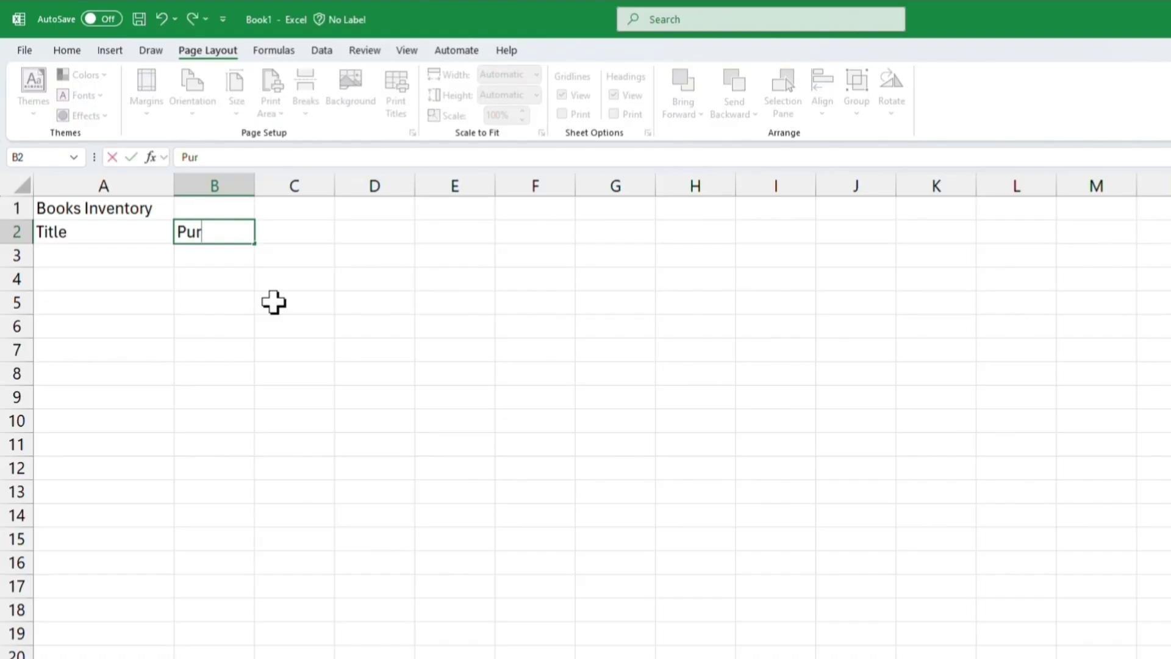
{"action": "key", "text": "Escape"}
{"action": "type", "text": "Date"}
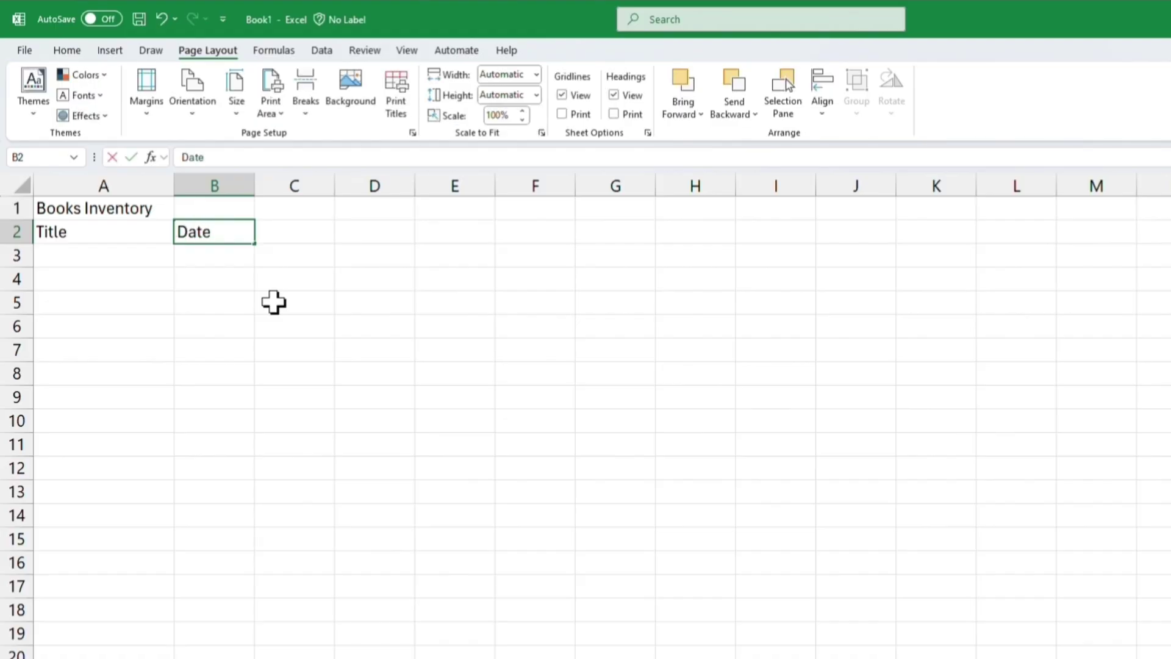
{"action": "type", "text": " Purchase"}
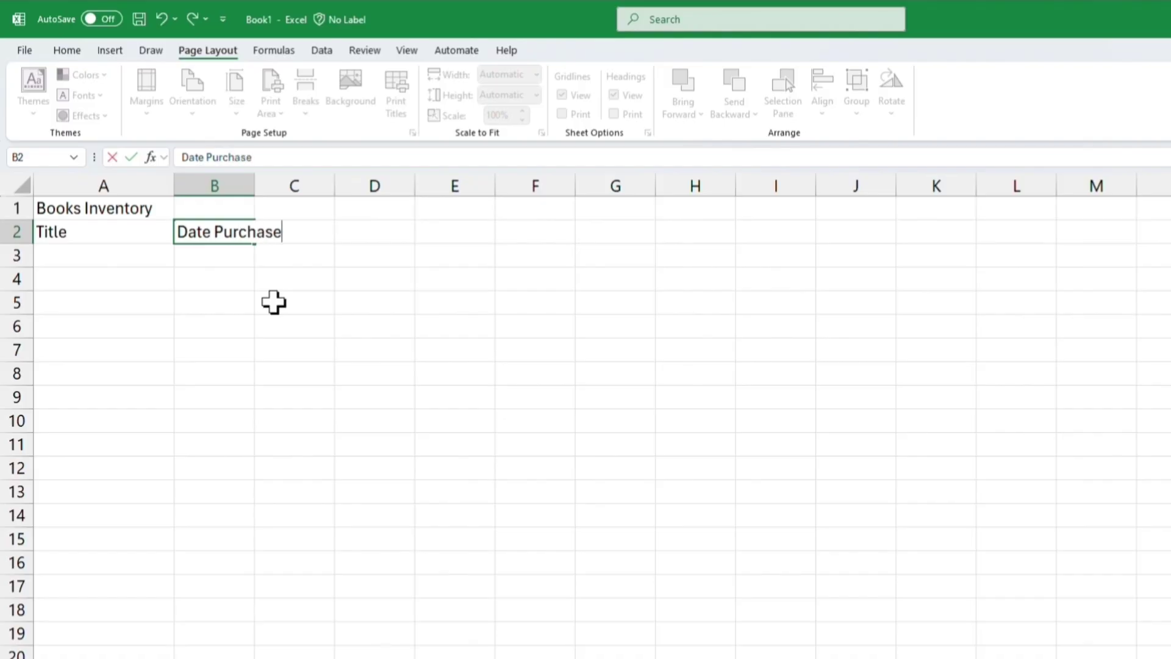
{"action": "key", "text": "Tab"}
Enter the column headings Author, Genre, Stock and Published Year in cells C2 to F2.
{"action": "type", "text": "Author"}
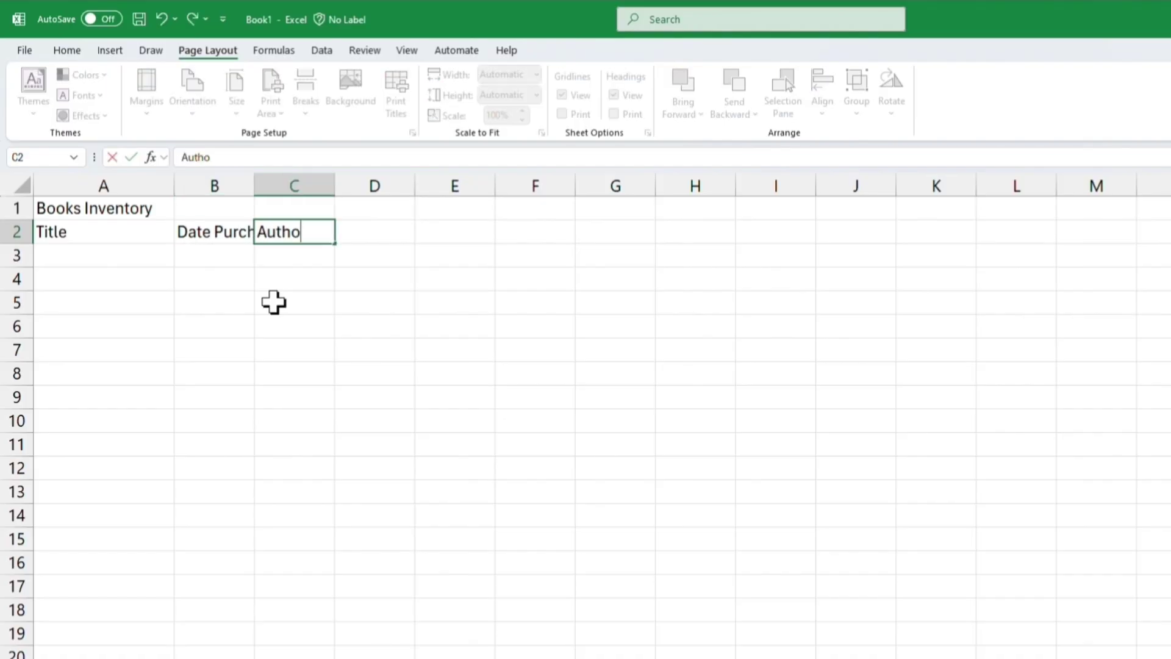
{"action": "key", "text": "Tab"}
{"action": "type", "text": "Gen"}
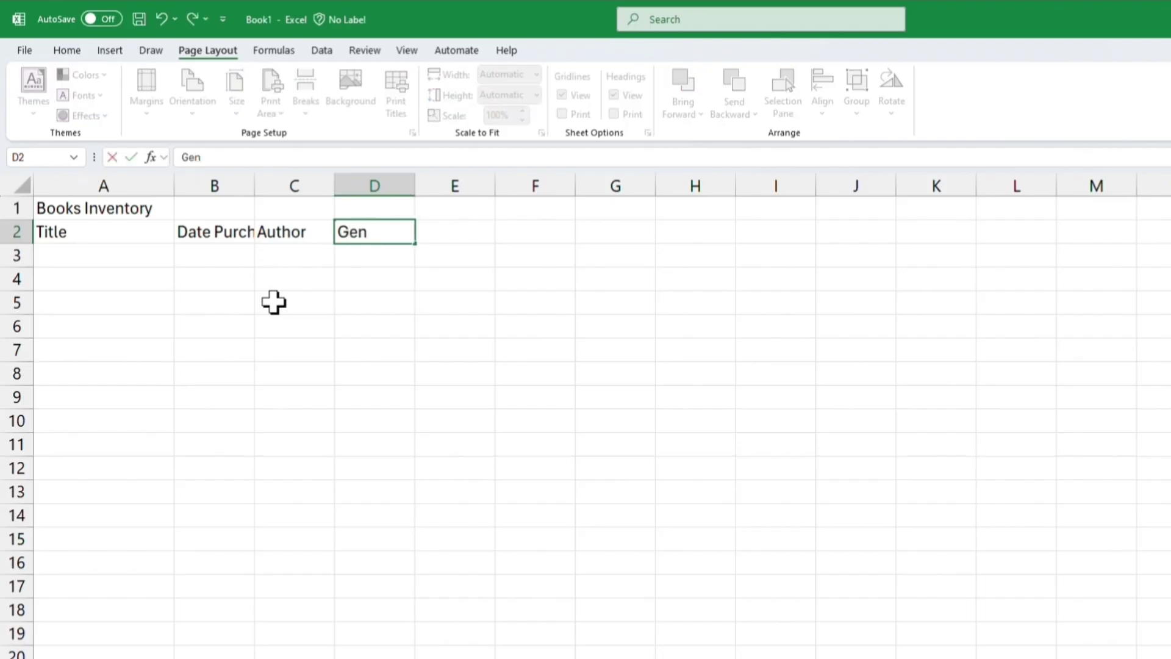
{"action": "type", "text": "re"}
{"action": "key", "text": "Tab"}
{"action": "type", "text": "Stock"}
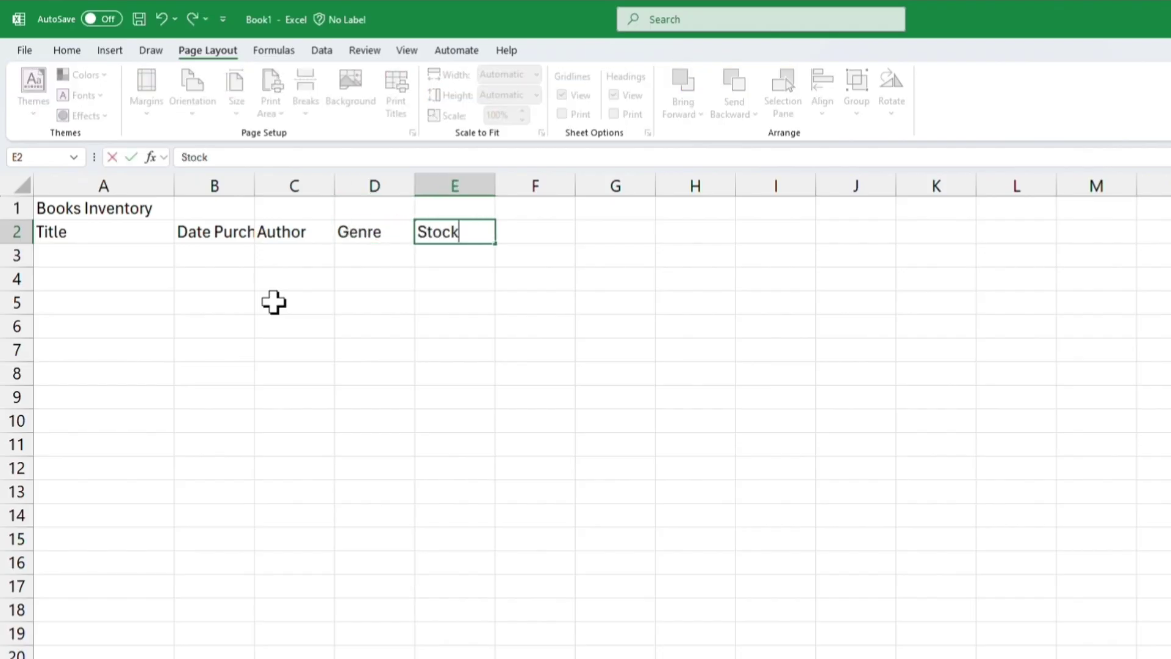
{"action": "key", "text": "Tab"}
{"action": "type", "text": "Published Year"}
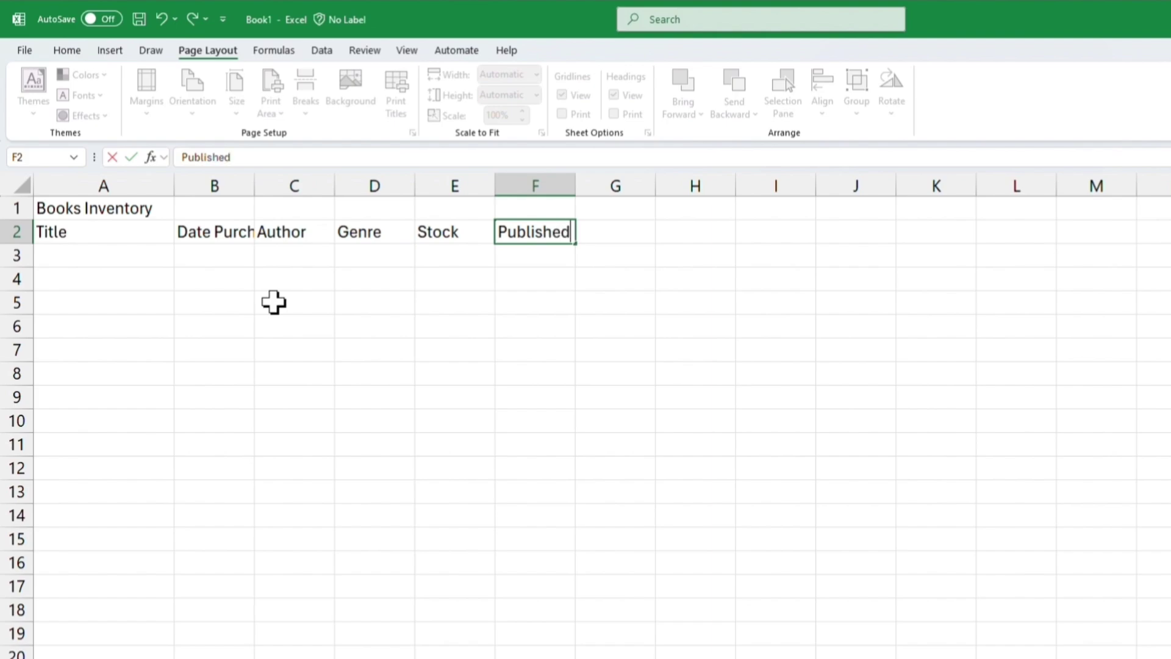
{"action": "key", "text": "Return"}
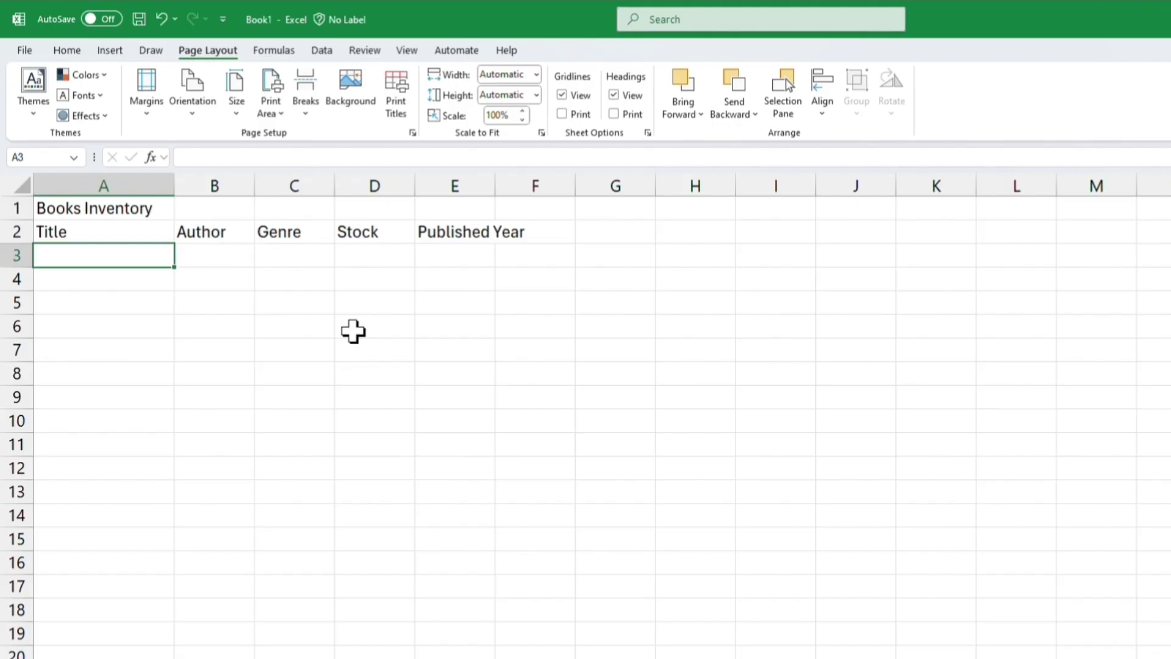
Enter the book title Atomic Habits in A3 and its author James Clear in B3.
{"action": "type", "text": "Atomic H"}
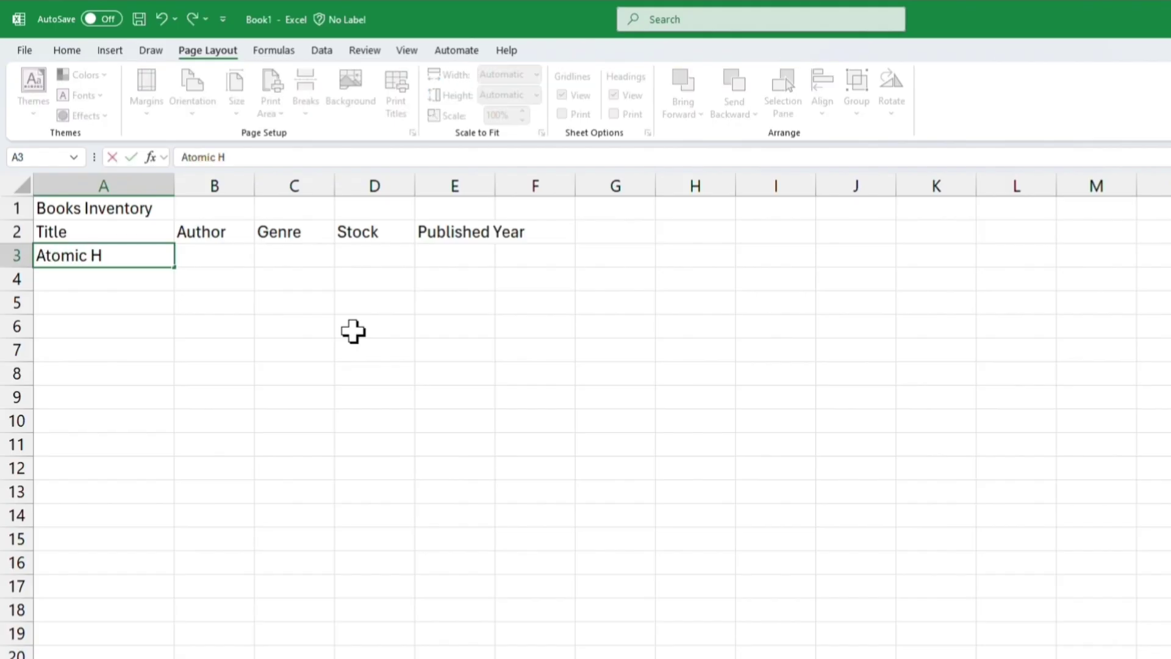
{"action": "type", "text": "abits"}
{"action": "key", "text": "Tab"}
{"action": "type", "text": "Ja"}
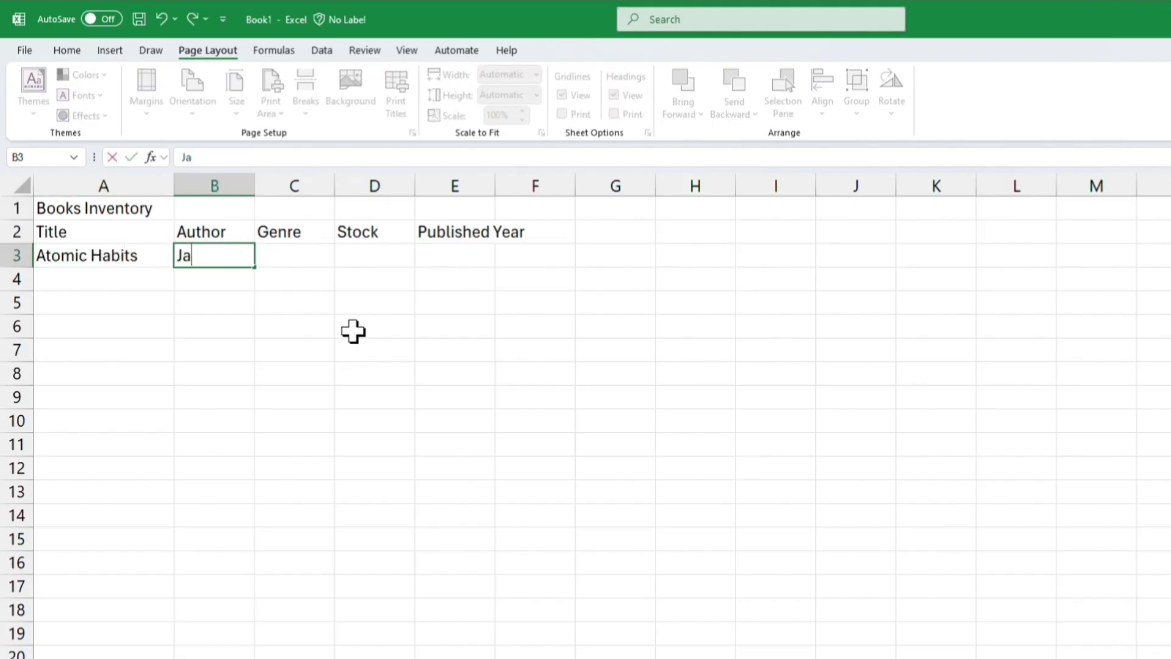
{"action": "type", "text": "mes Clear"}
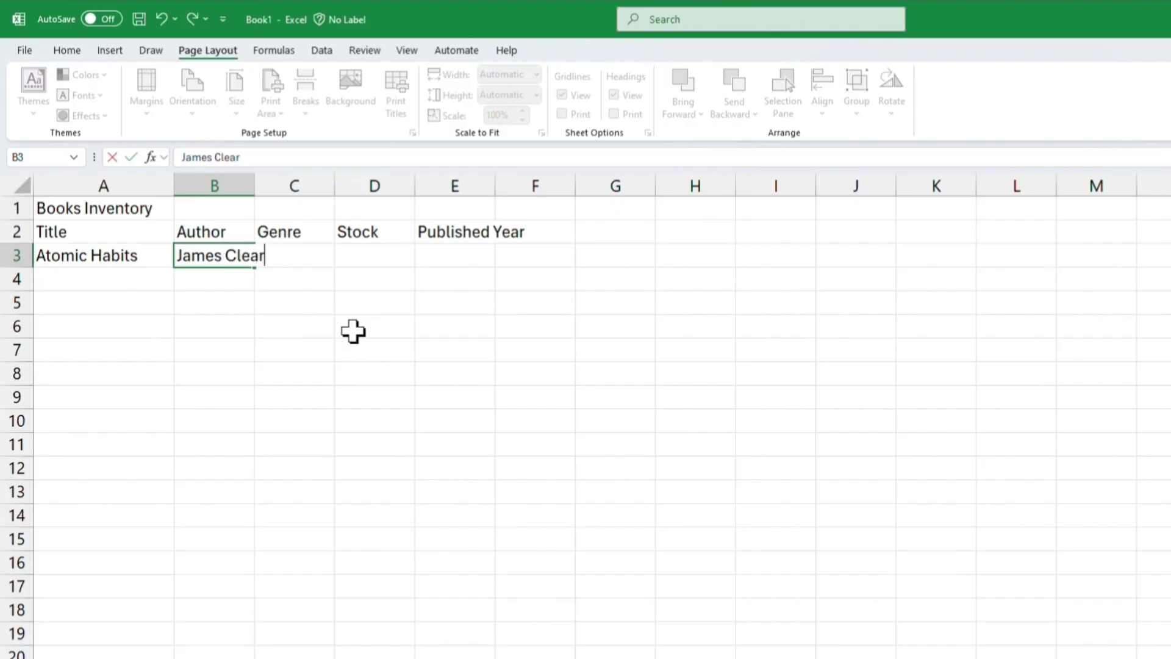
Complete row 3 with the genre Self-help, a stock of 18 and the published year 2018.
{"action": "key", "text": "Tab"}
{"action": "type", "text": "S"}
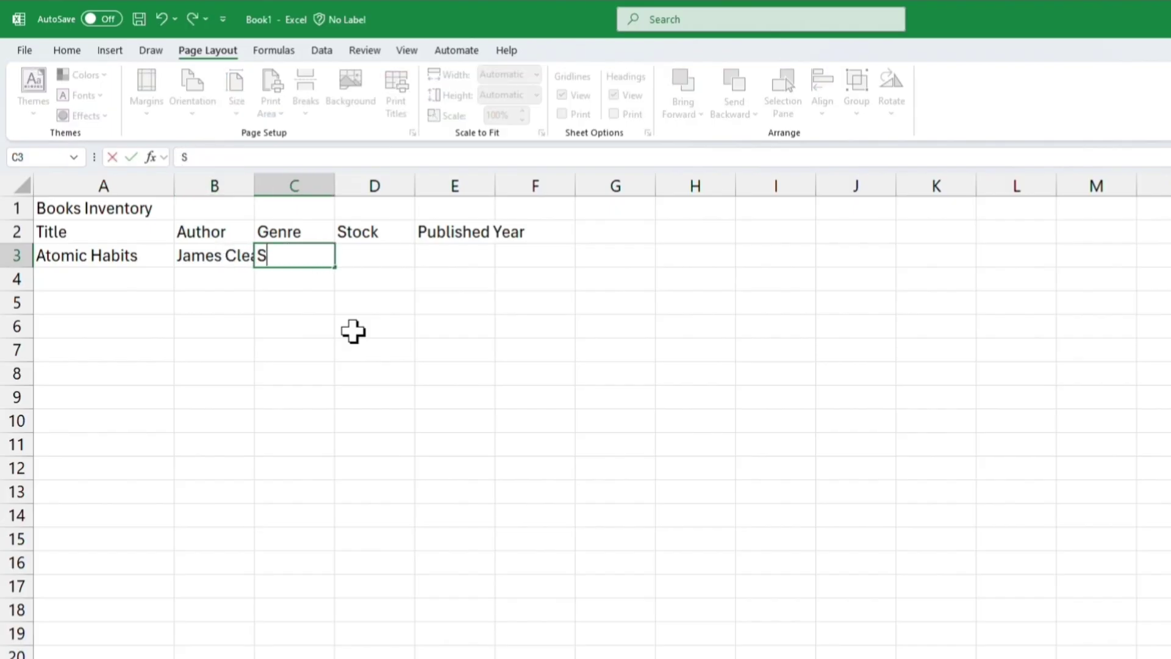
{"action": "type", "text": "elf-help"}
{"action": "key", "text": "Tab"}
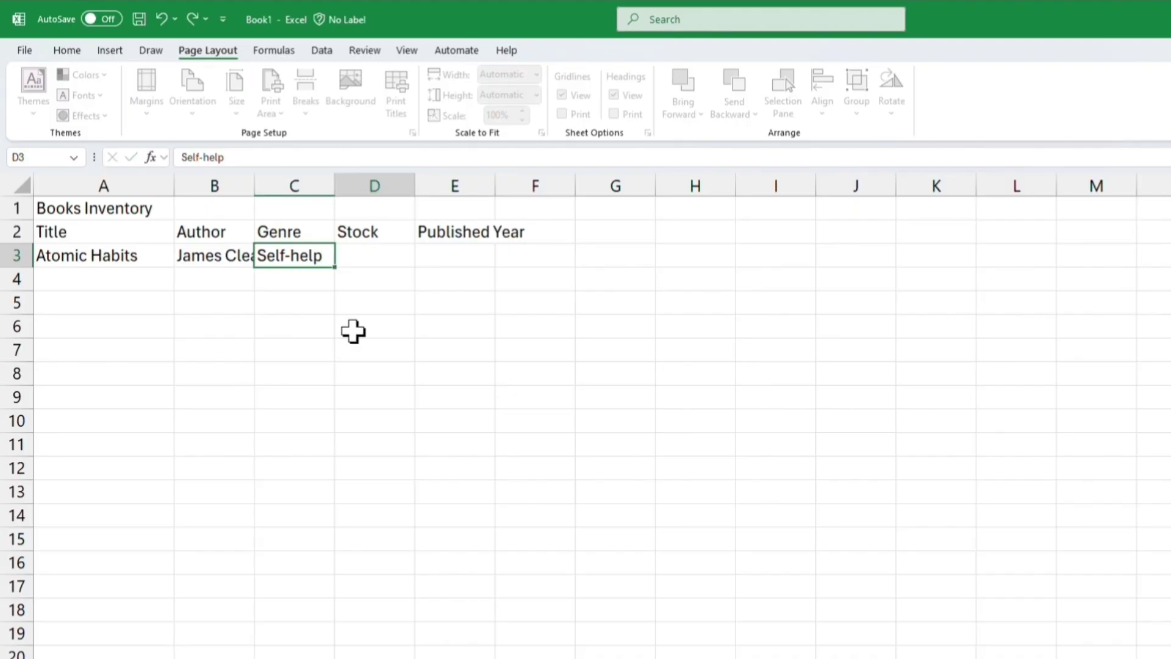
{"action": "type", "text": "18"}
{"action": "key", "text": "Tab"}
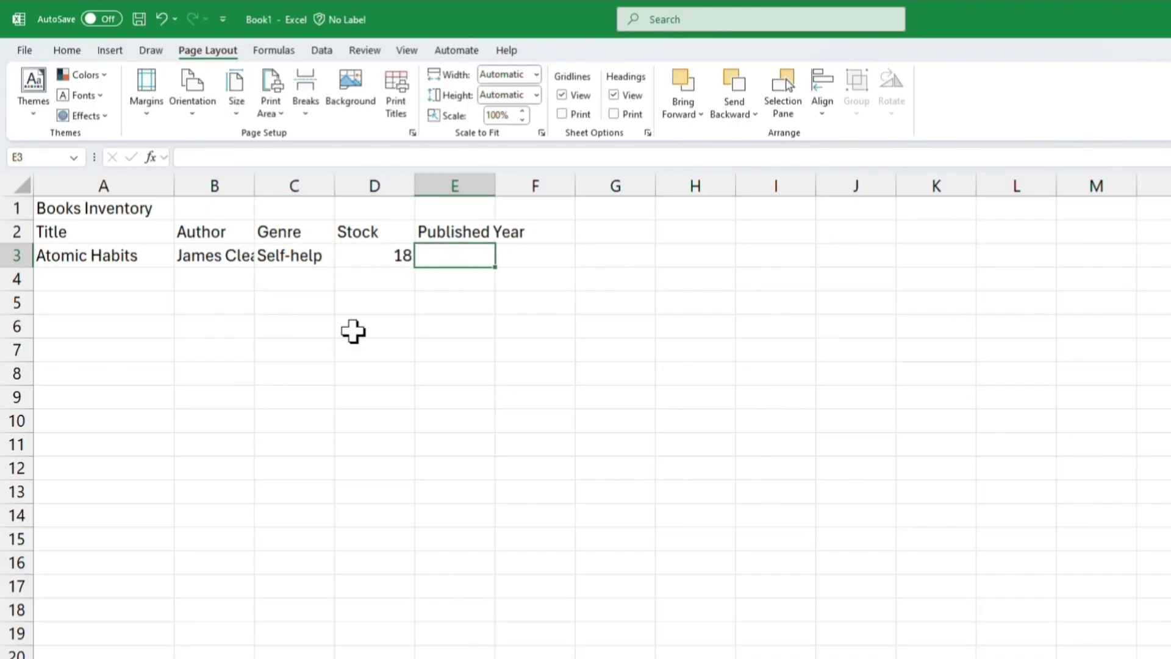
{"action": "type", "text": "2018"}
{"action": "key", "text": "Return"}
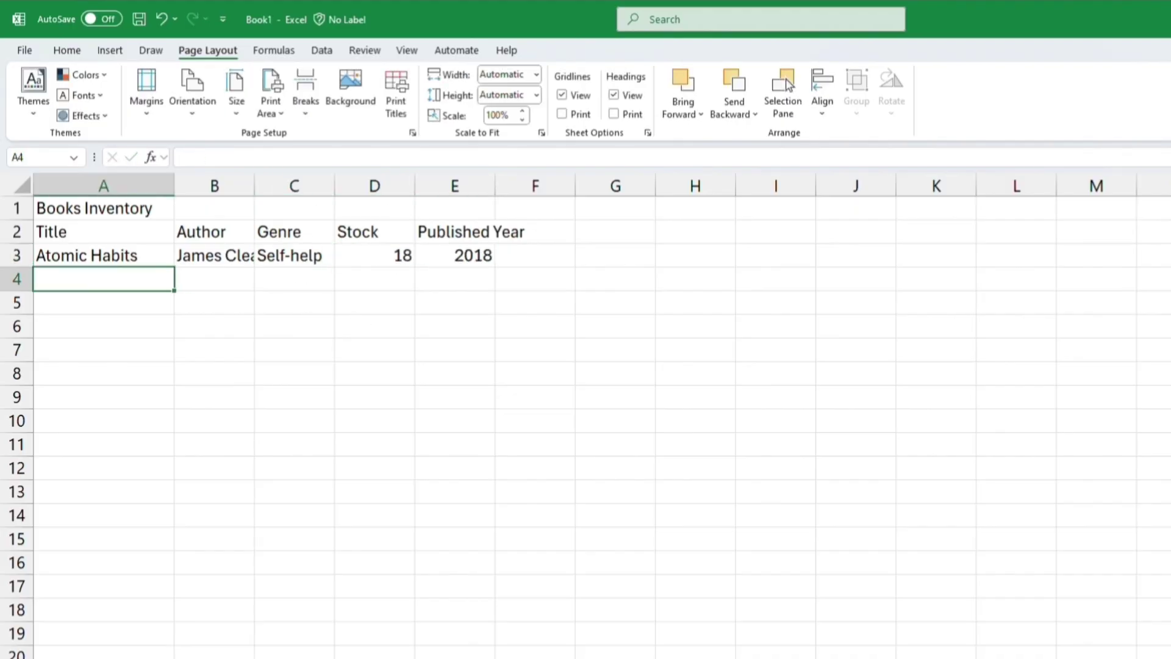
Enter the book title Becoming in A4 and its author Michelle Obama in B4.
{"action": "left_click", "coordinate": [191, 345]}
{"action": "key", "text": "Up"}
{"action": "key", "text": "Up"}
{"action": "key", "text": "Up"}
{"action": "key", "text": "Left"}
{"action": "type", "text": "Becoming"}
{"action": "key", "text": "Tab"}
{"action": "type", "text": "Michelle Obama"}
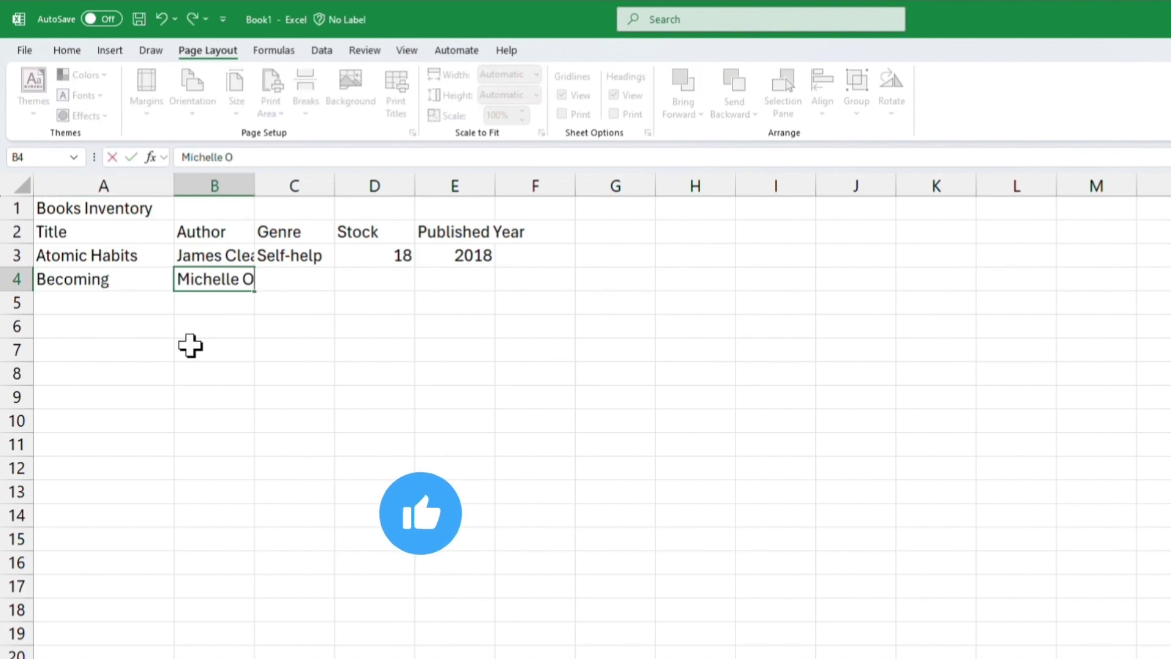
Enter the genre Biography in C4 and the published year 2018 in E4, skipping the stock cell.
{"action": "key", "text": "Tab"}
{"action": "type", "text": "Biography"}
{"action": "key", "text": "Tab"}
{"action": "key", "text": "Tab"}
{"action": "type", "text": "2018"}
{"action": "key", "text": "Return"}
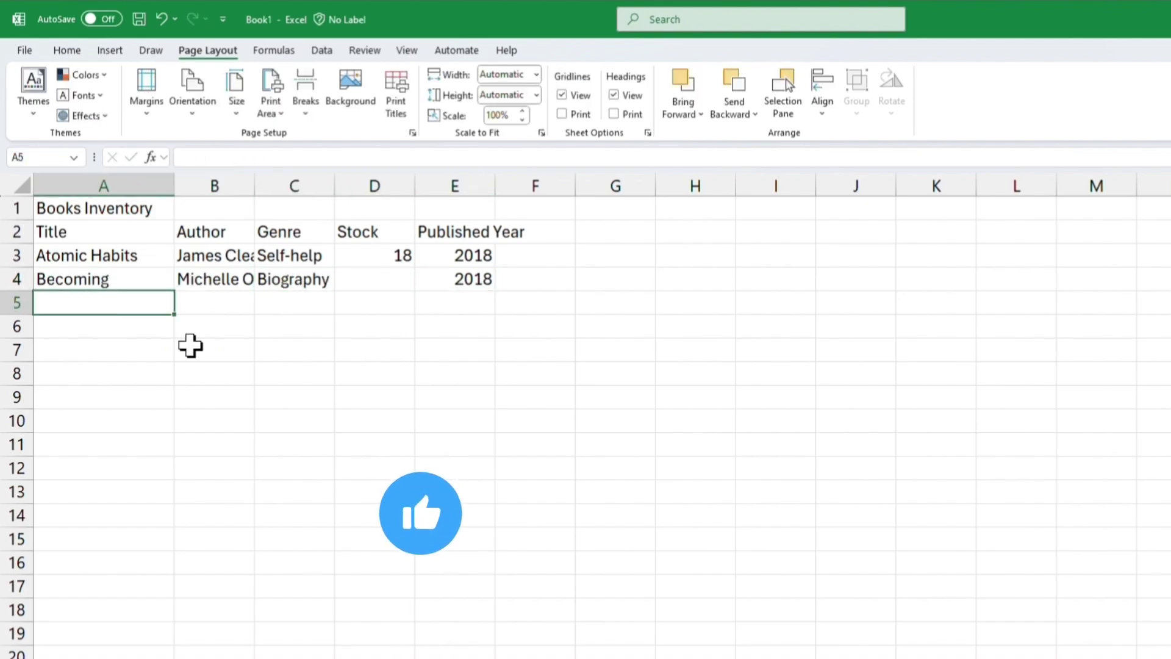
Fill row 5 with the title Educatted, author Tara Westover, genre Memoir, stock 7 and published year 2018.
{"action": "type", "text": "Educatted"}
{"action": "key", "text": "Tab"}
{"action": "type", "text": "Tara Westover"}
{"action": "key", "text": "Tab"}
{"action": "type", "text": "Memoir\t7"}
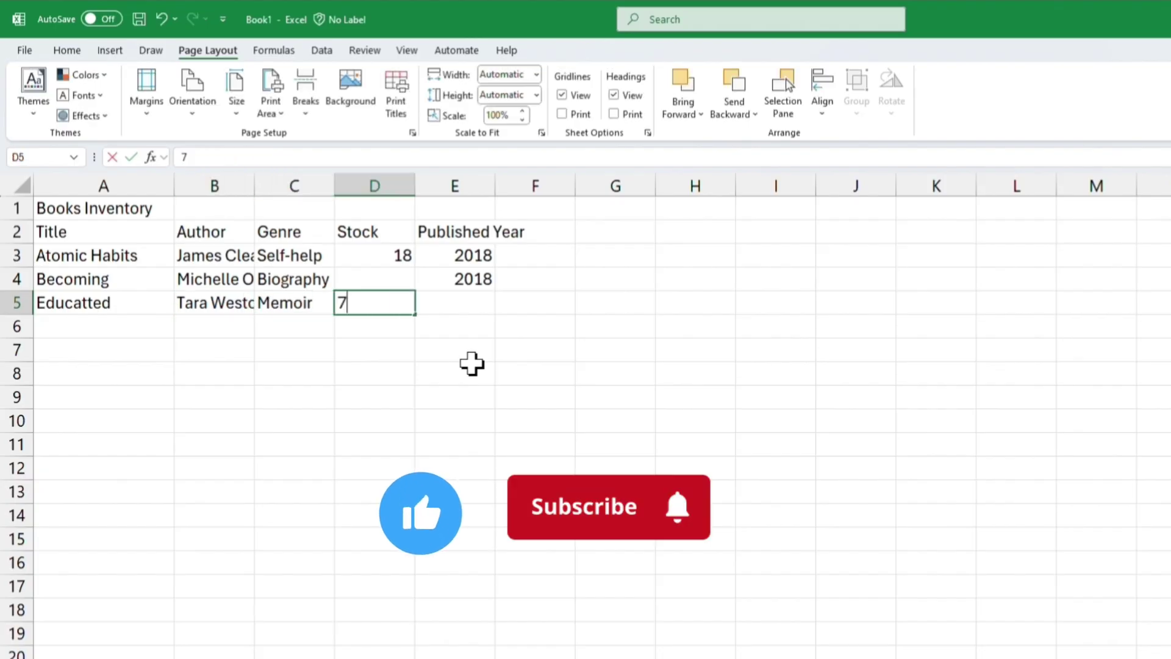
{"action": "key", "text": "Tab"}
{"action": "type", "text": "2018"}
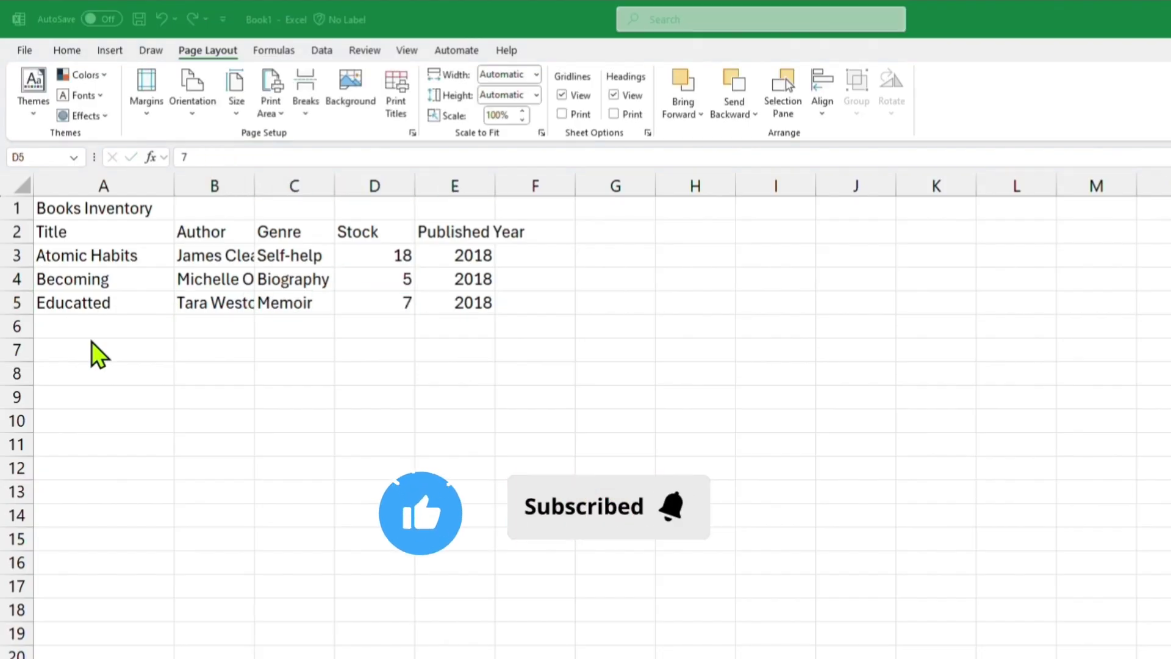
{"action": "left_click", "coordinate": [146, 308]}
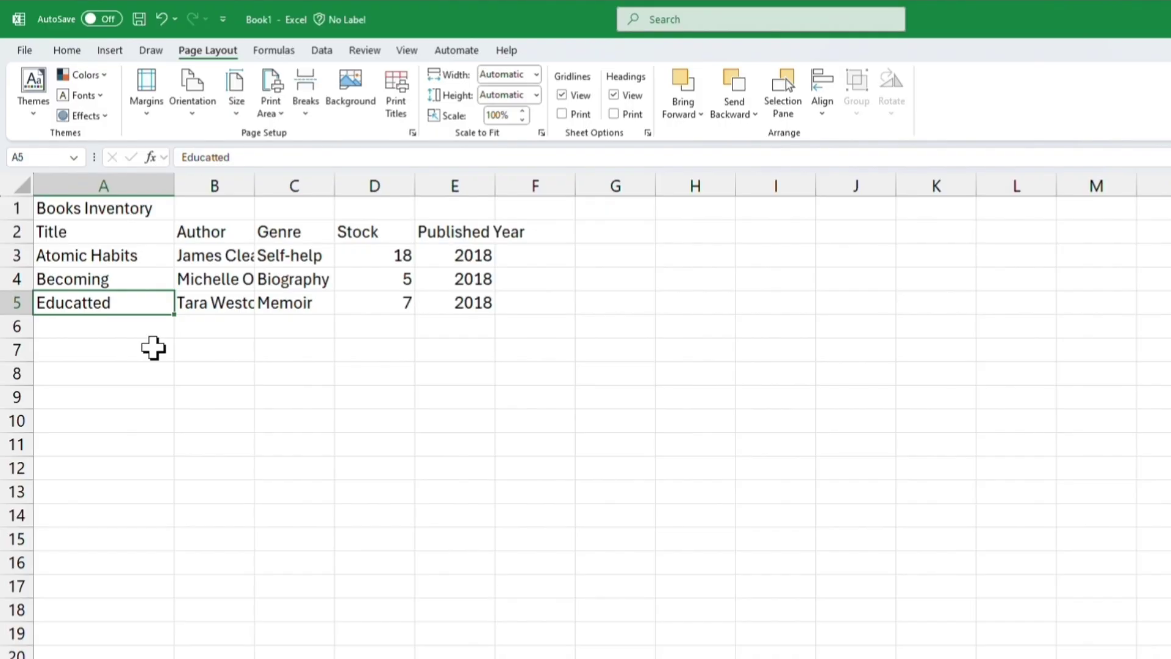
{"action": "type", "text": "title"}
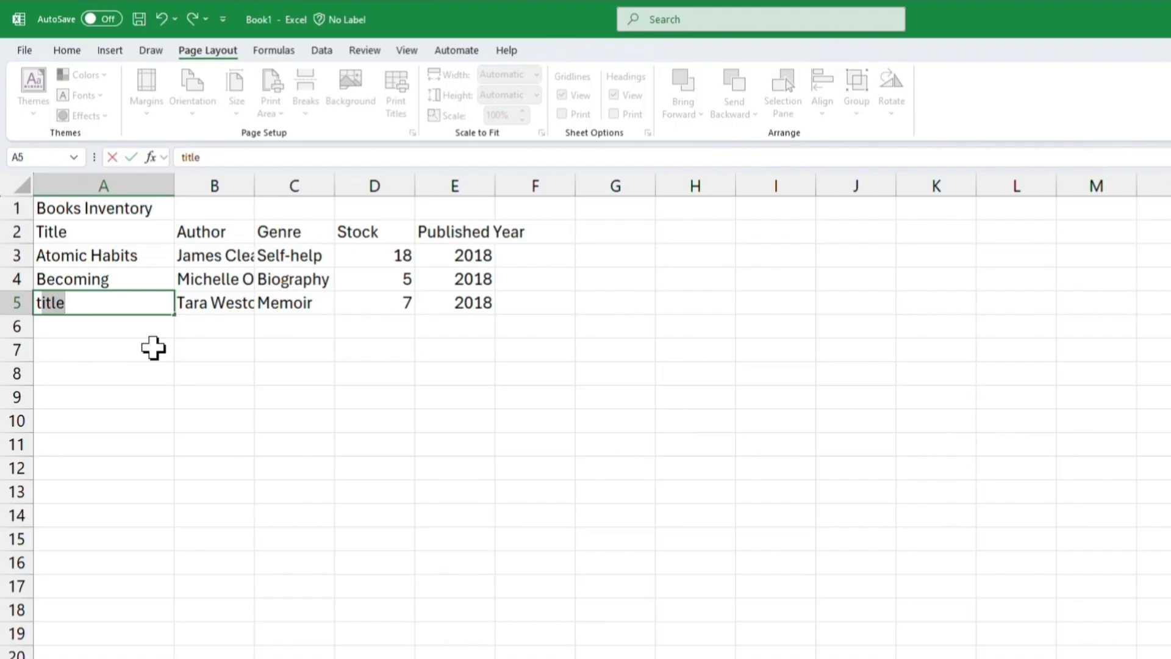
{"action": "key", "text": "Escape"}
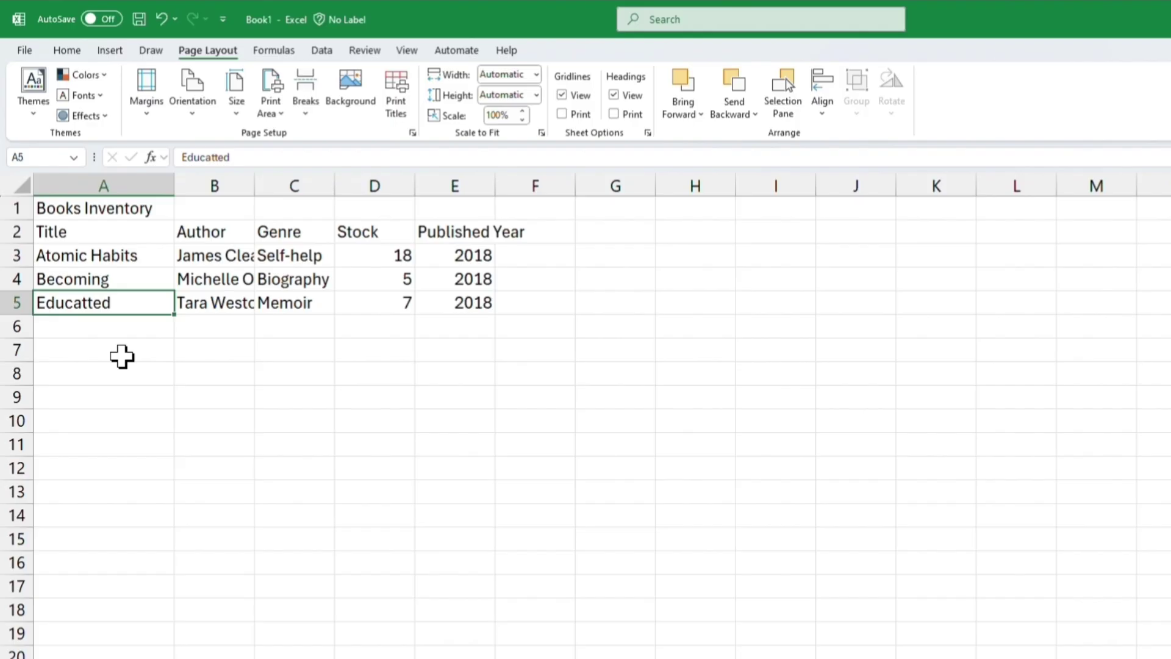
{"action": "double_click", "coordinate": [151, 307]}
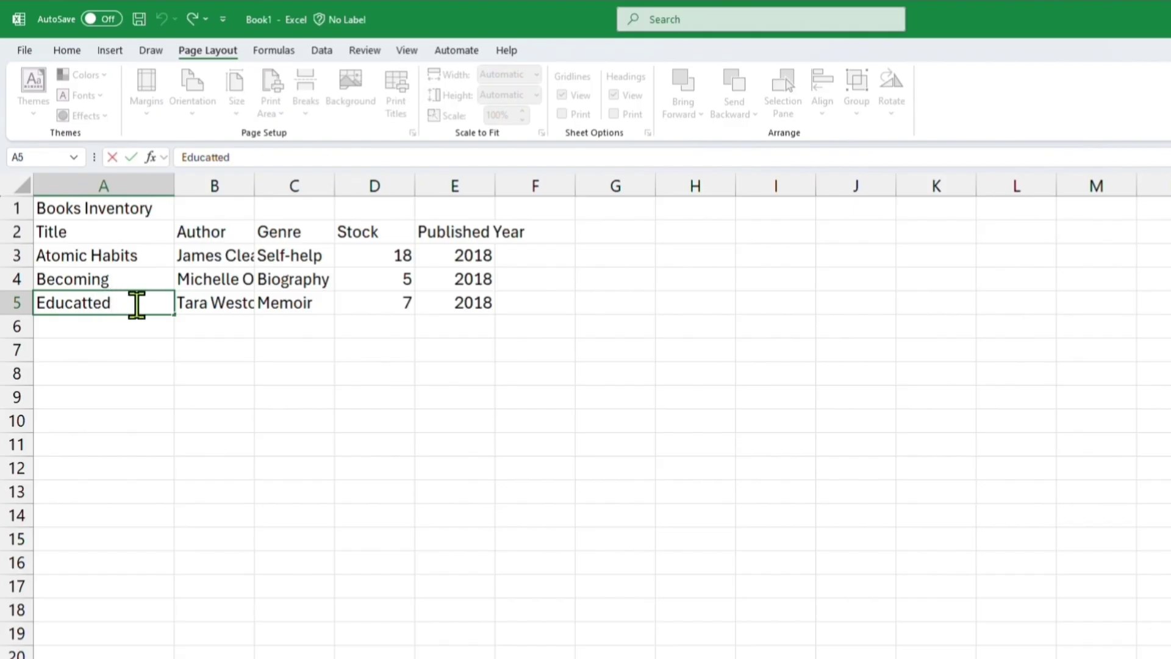
{"action": "key", "text": "Right"}
{"action": "left_click", "coordinate": [117, 348]}
{"action": "left_click", "coordinate": [106, 300]}
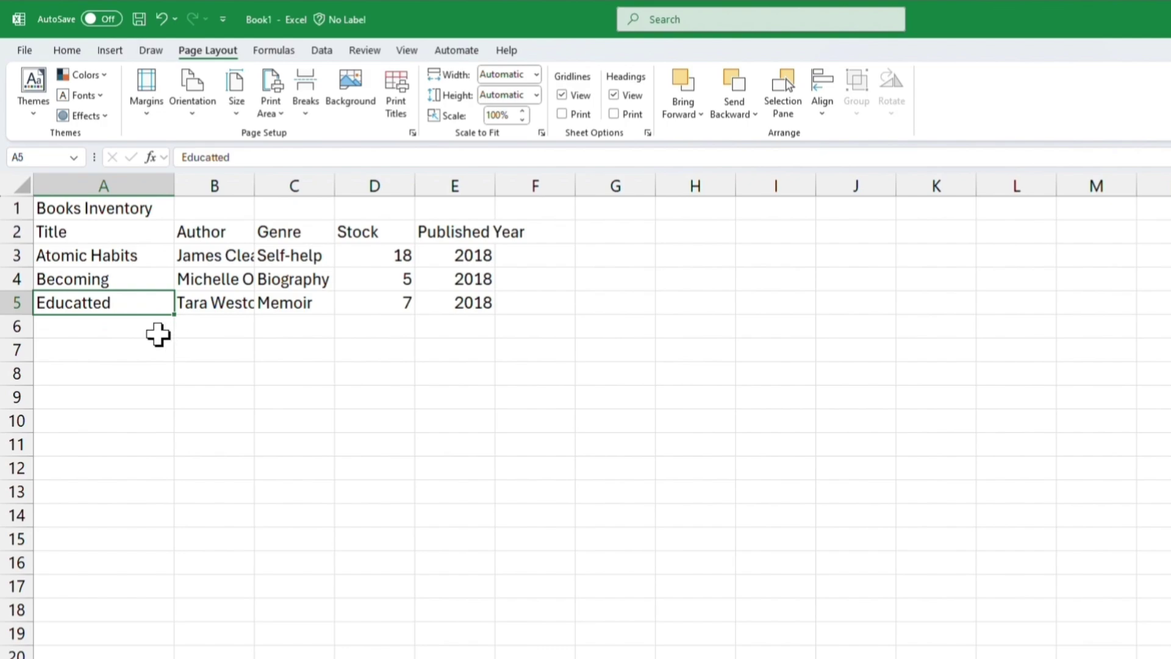
Correct the misspelled book title in cell A5 to Educated.
{"action": "double_click", "coordinate": [131, 303]}
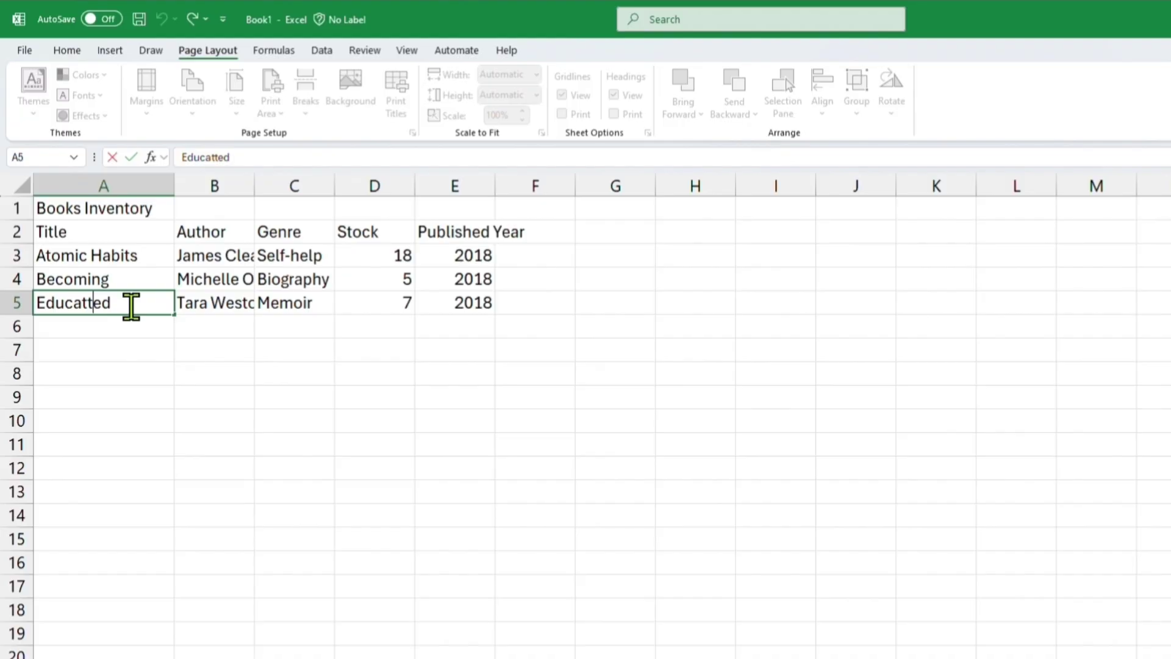
{"action": "key", "text": "BackSpace"}
{"action": "key", "text": "Return"}
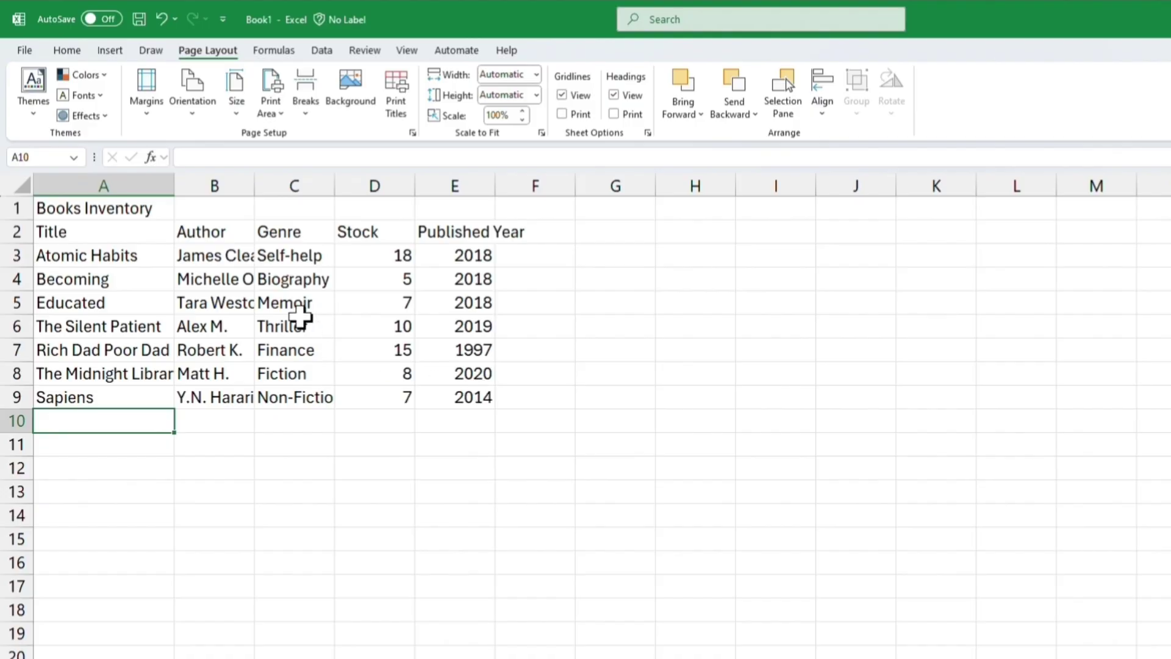
Make the Books Inventory title in cell A1 bold.
{"action": "left_click", "coordinate": [81, 207]}
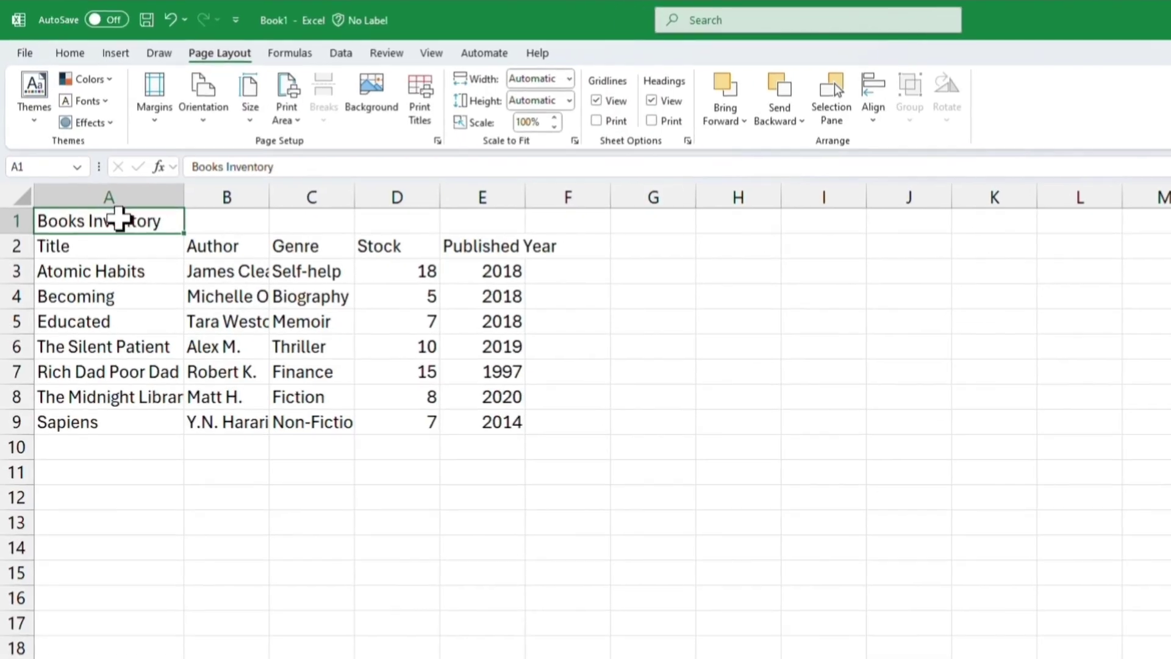
{"action": "left_click", "coordinate": [66, 50]}
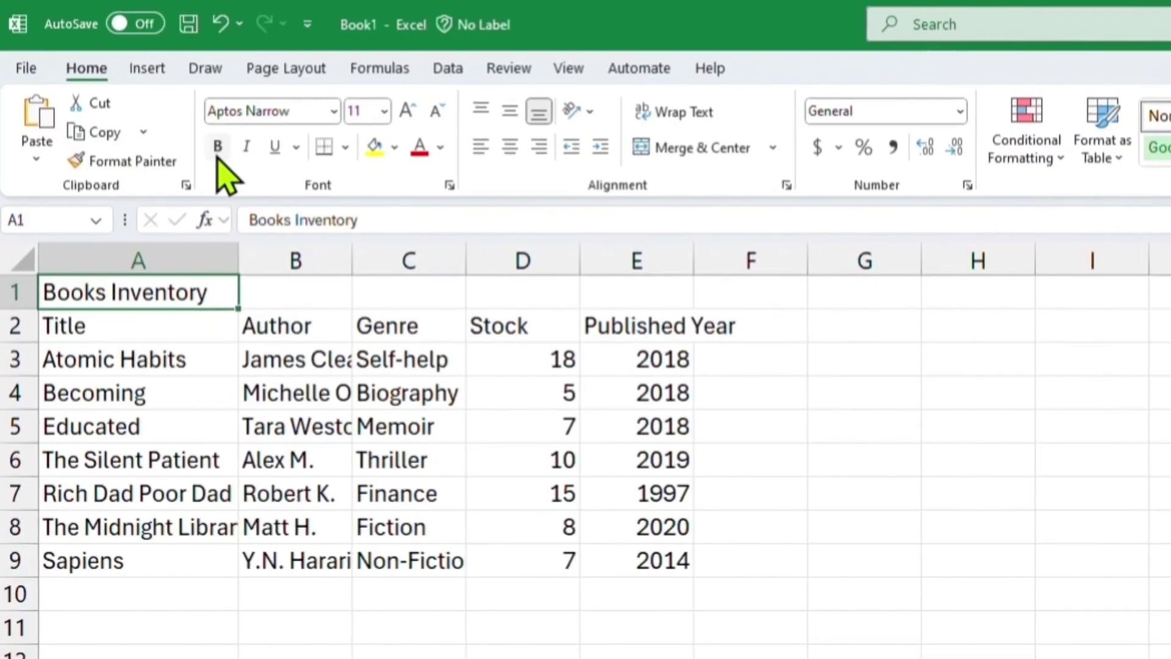
{"action": "left_click", "coordinate": [218, 146]}
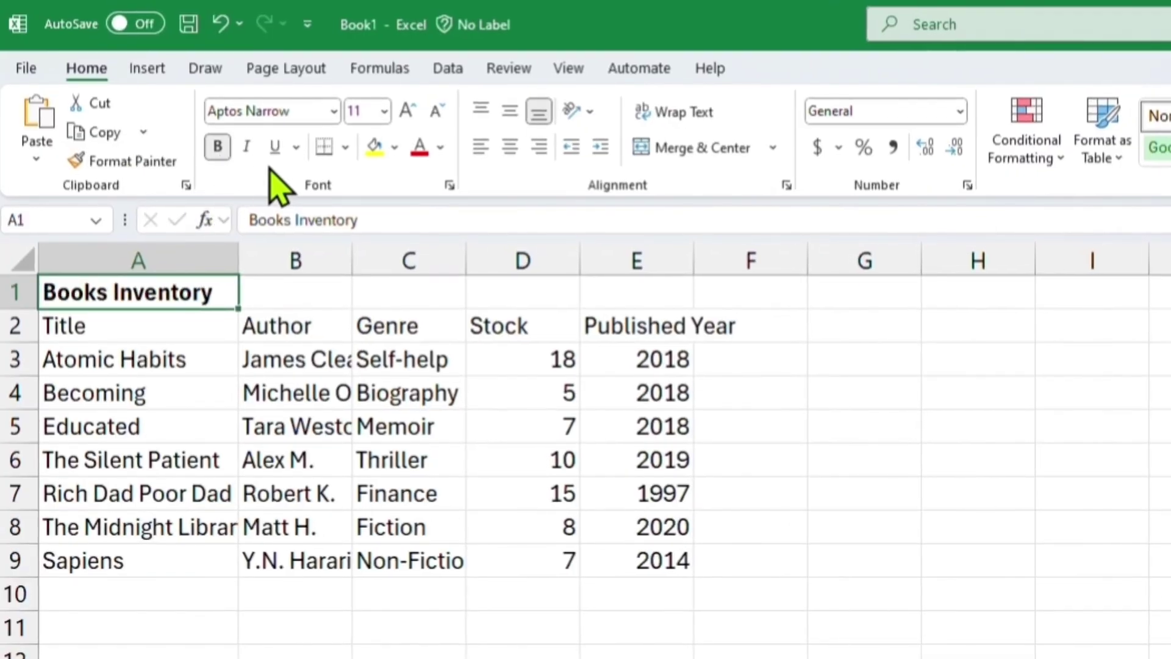
Give cell A1 a yellow fill and change its title text to red.
{"action": "left_click", "coordinate": [375, 149]}
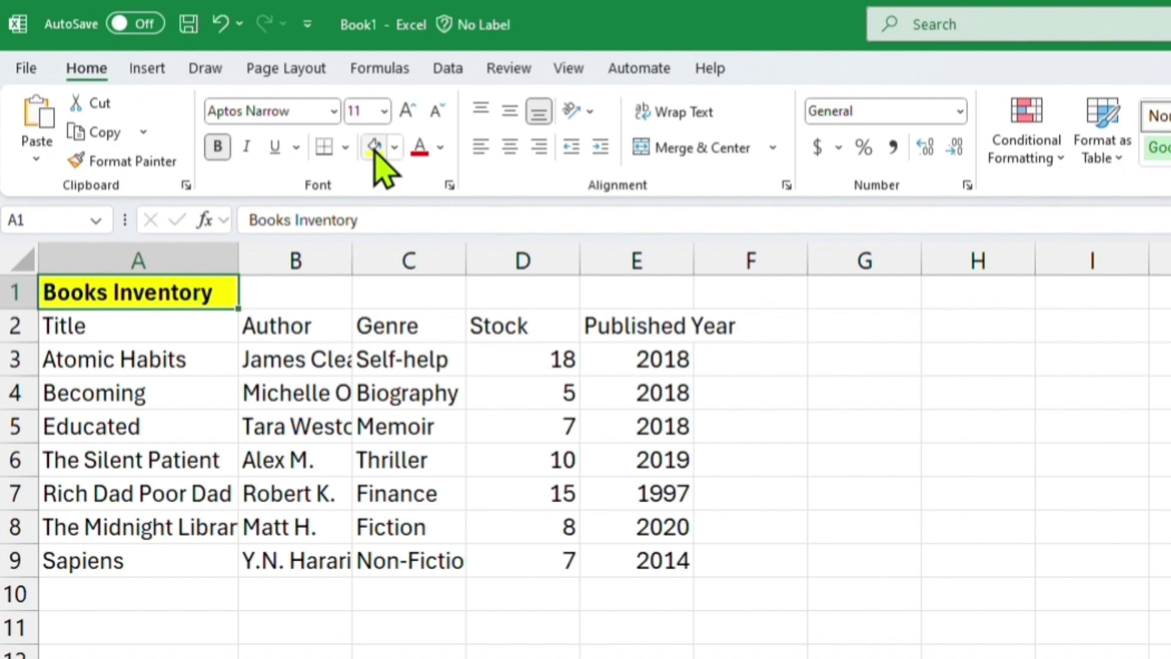
{"action": "left_click", "coordinate": [418, 146]}
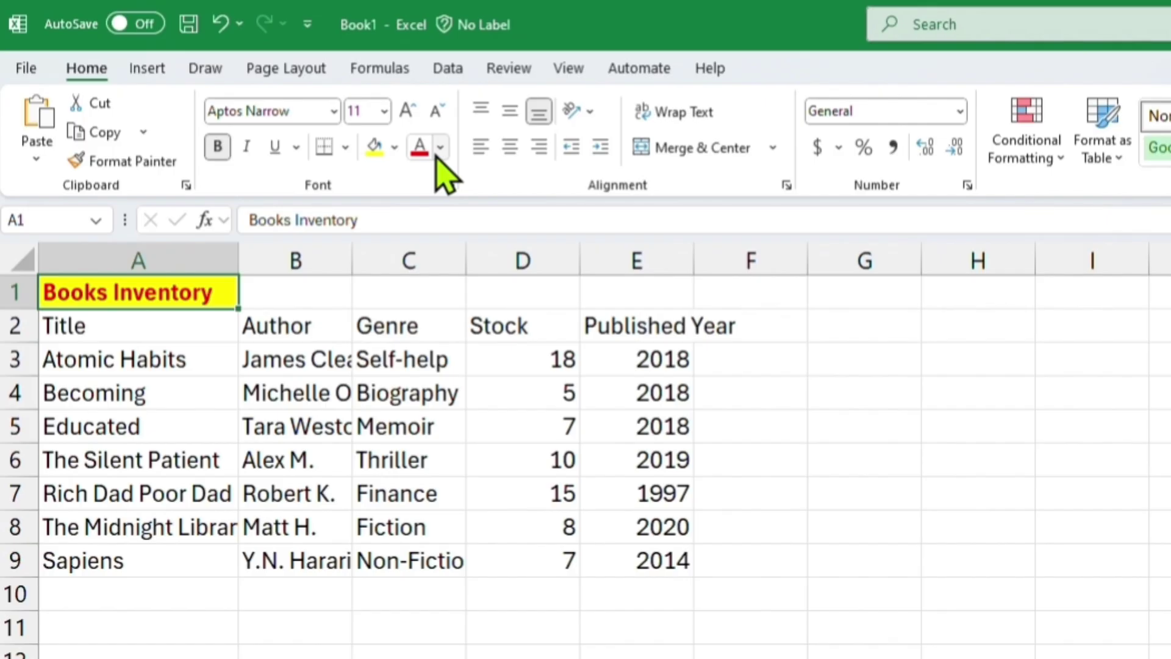
Remove the fill from cell A1 and set the title's font color back to black.
{"action": "left_click", "coordinate": [395, 147]}
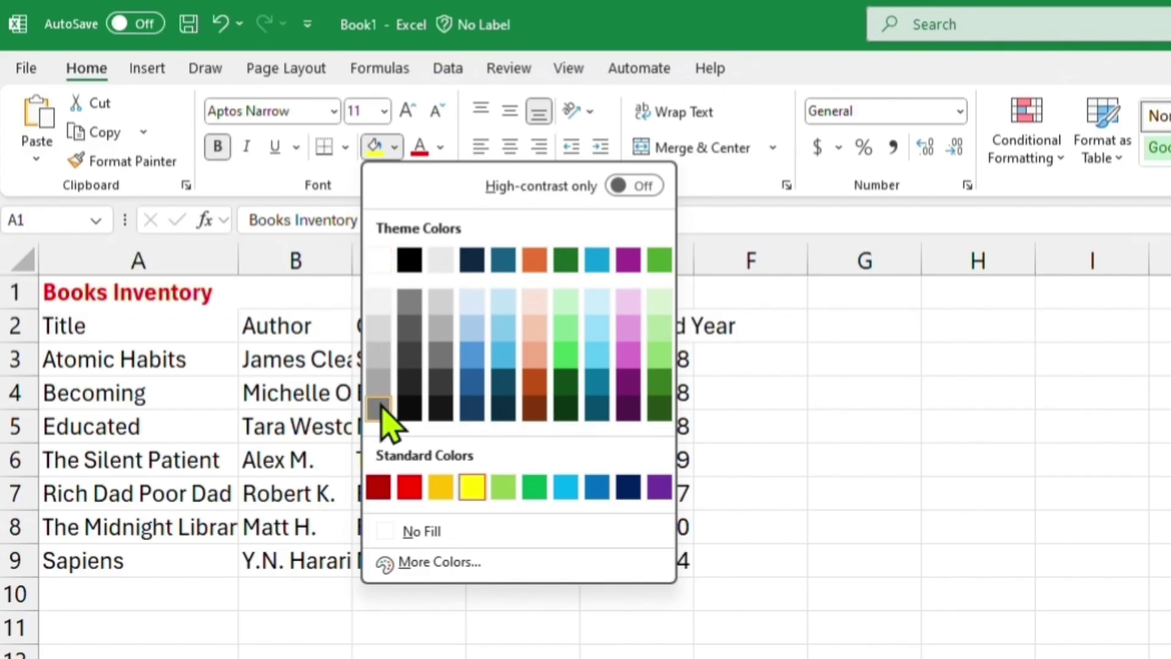
{"action": "left_click", "coordinate": [424, 532]}
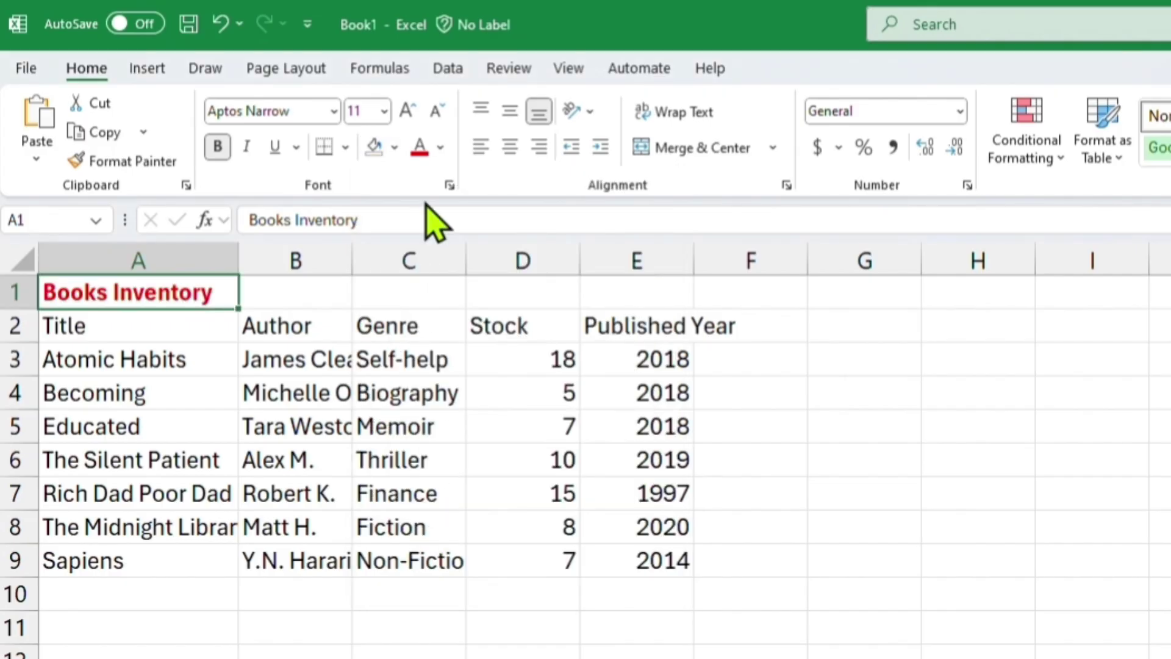
{"action": "left_click", "coordinate": [440, 147]}
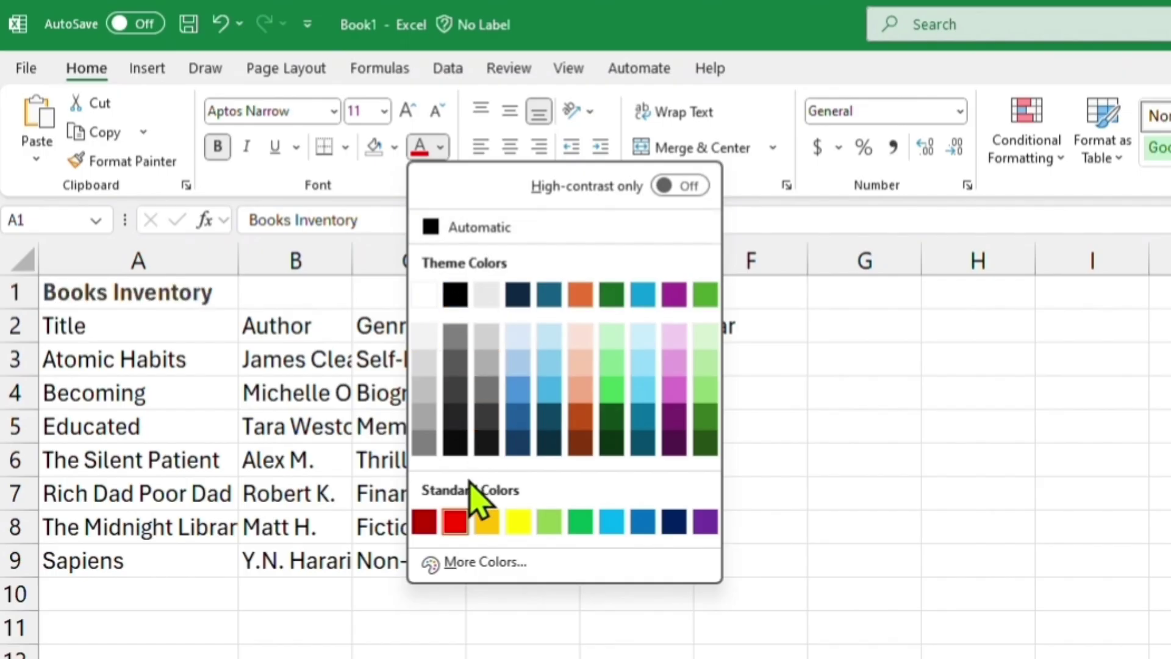
{"action": "left_click", "coordinate": [456, 294]}
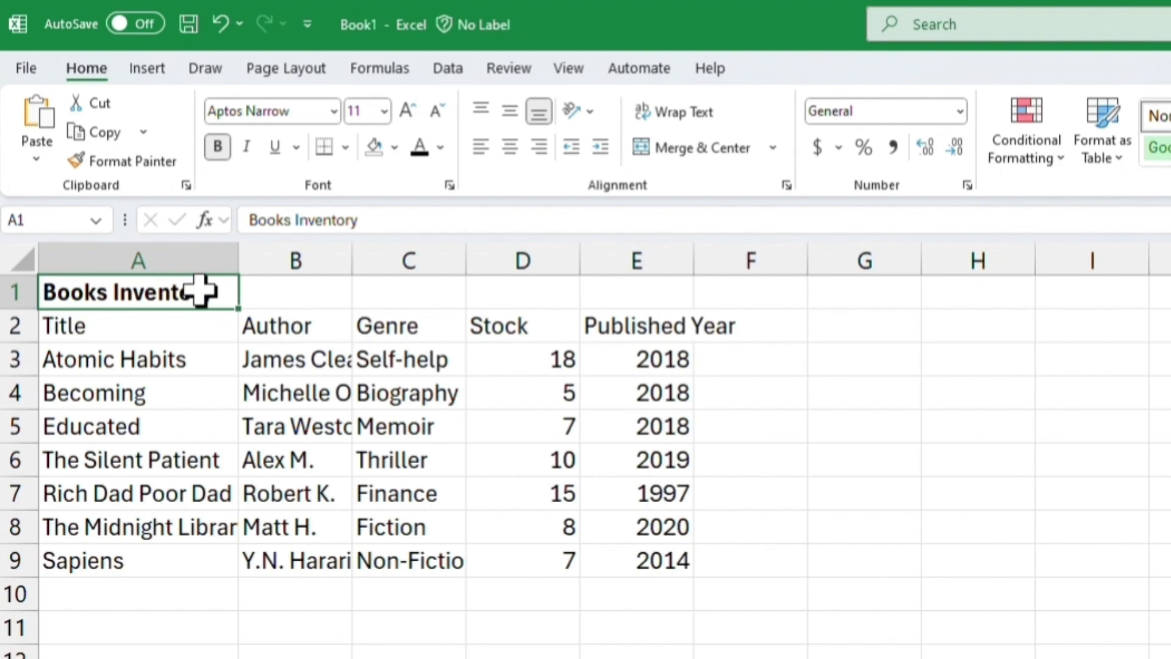
Merge and center the Books Inventory title across cells A1 to E1.
{"action": "left_click_drag", "start_coordinate": [201, 291], "coordinate": [620, 286]}
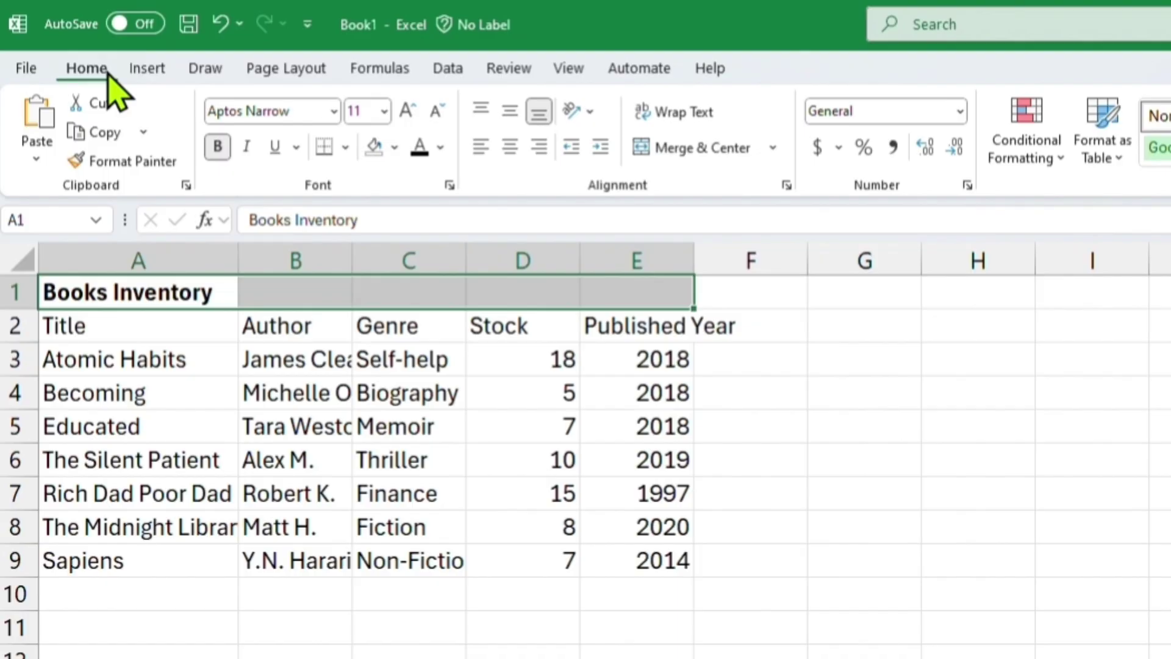
{"action": "left_click", "coordinate": [696, 155]}
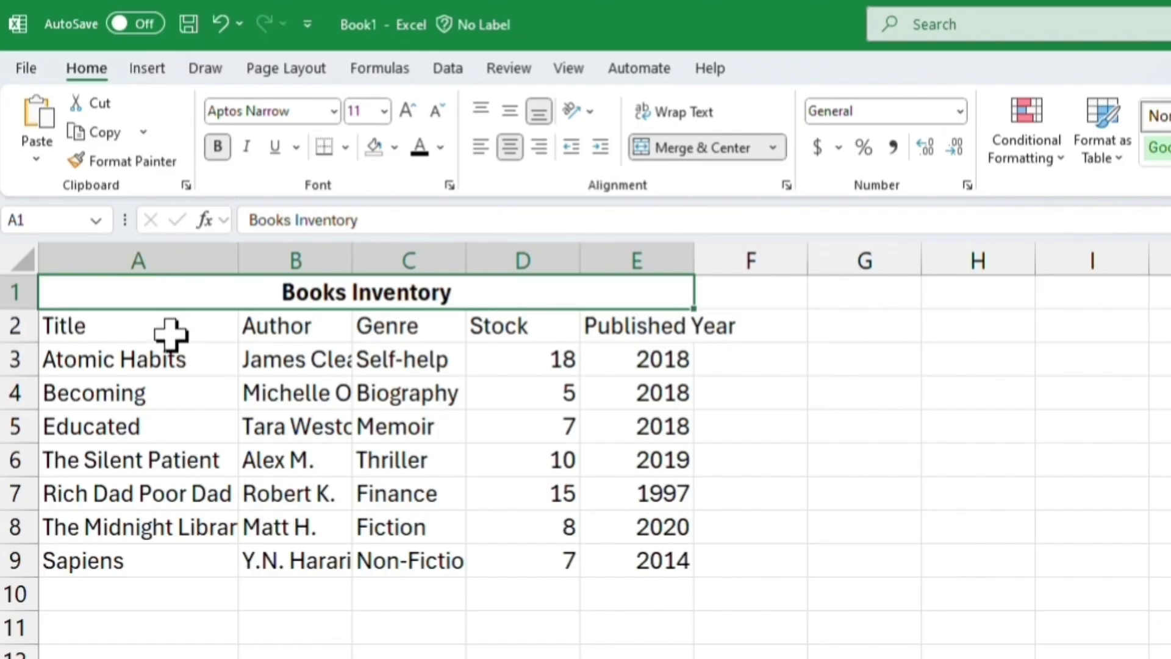
AutoFit columns A, B, C, D and E one after another to the width of their contents.
{"action": "mouse_move", "coordinate": [236, 261]}
{"action": "left_mouse_down"}
{"action": "mouse_move", "coordinate": [196, 259]}
{"action": "mouse_move", "coordinate": [284, 261]}
{"action": "mouse_move", "coordinate": [237, 258]}
{"action": "left_mouse_up"}
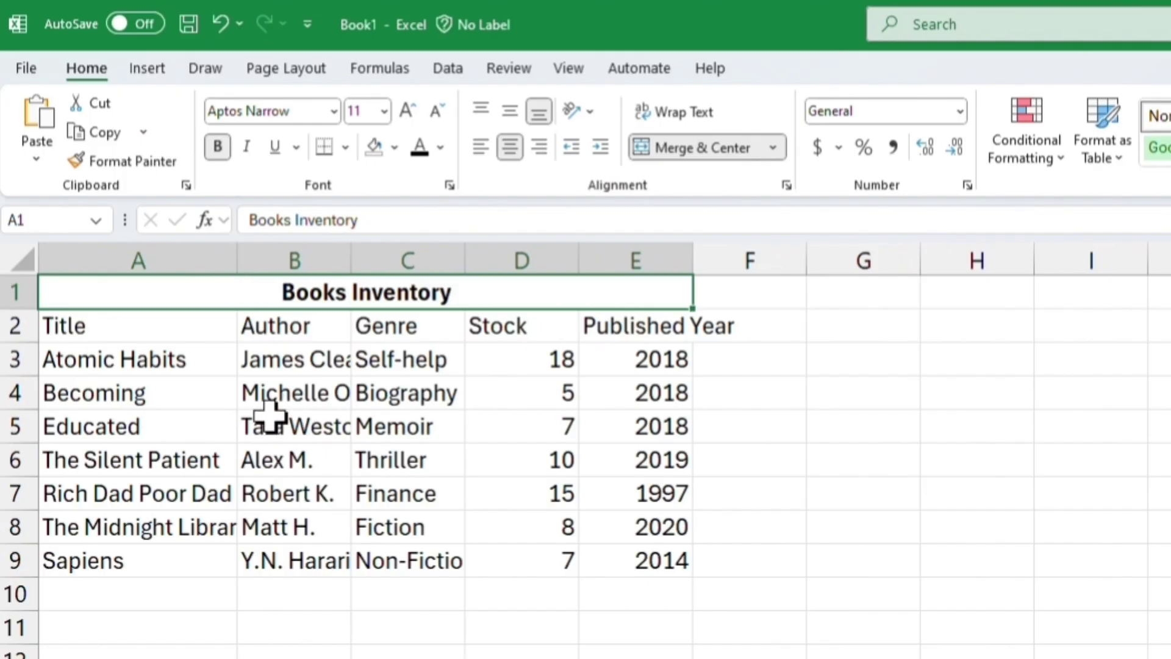
{"action": "double_click", "coordinate": [238, 257]}
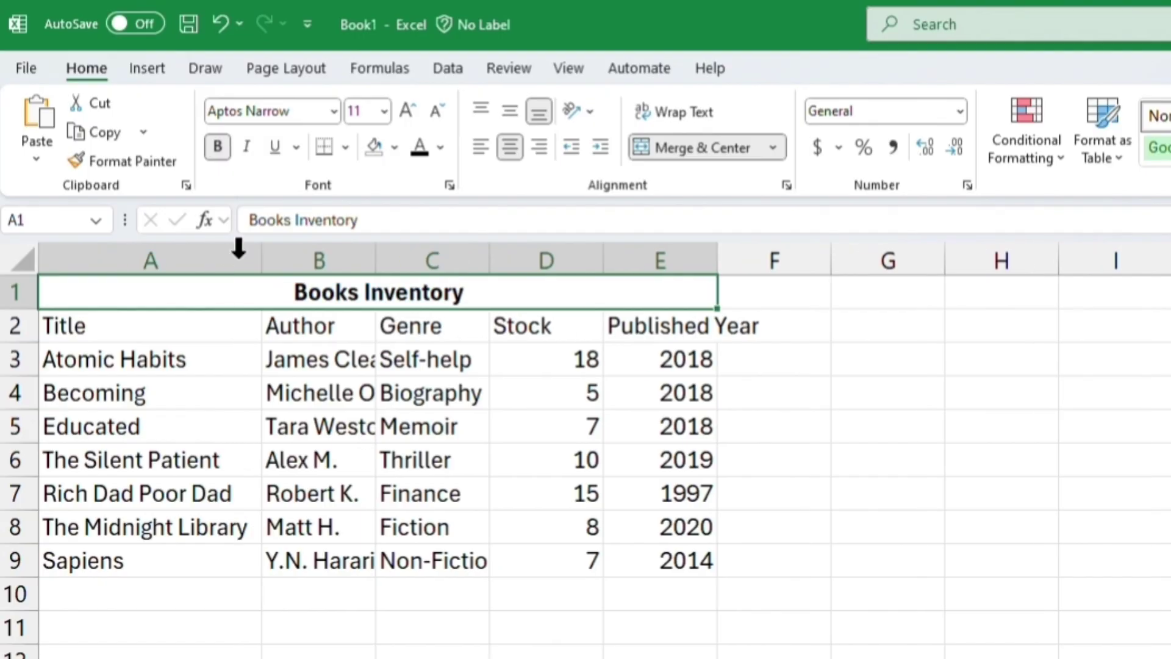
{"action": "left_click_drag", "start_coordinate": [370, 261], "coordinate": [372, 261]}
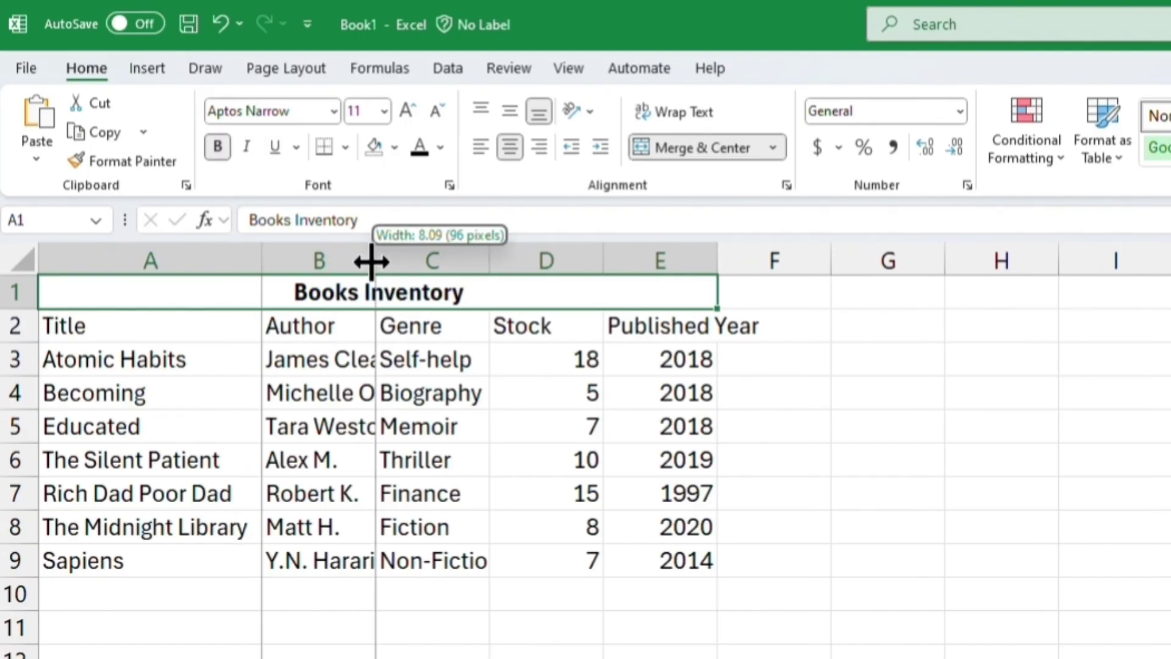
{"action": "double_click", "coordinate": [371, 261]}
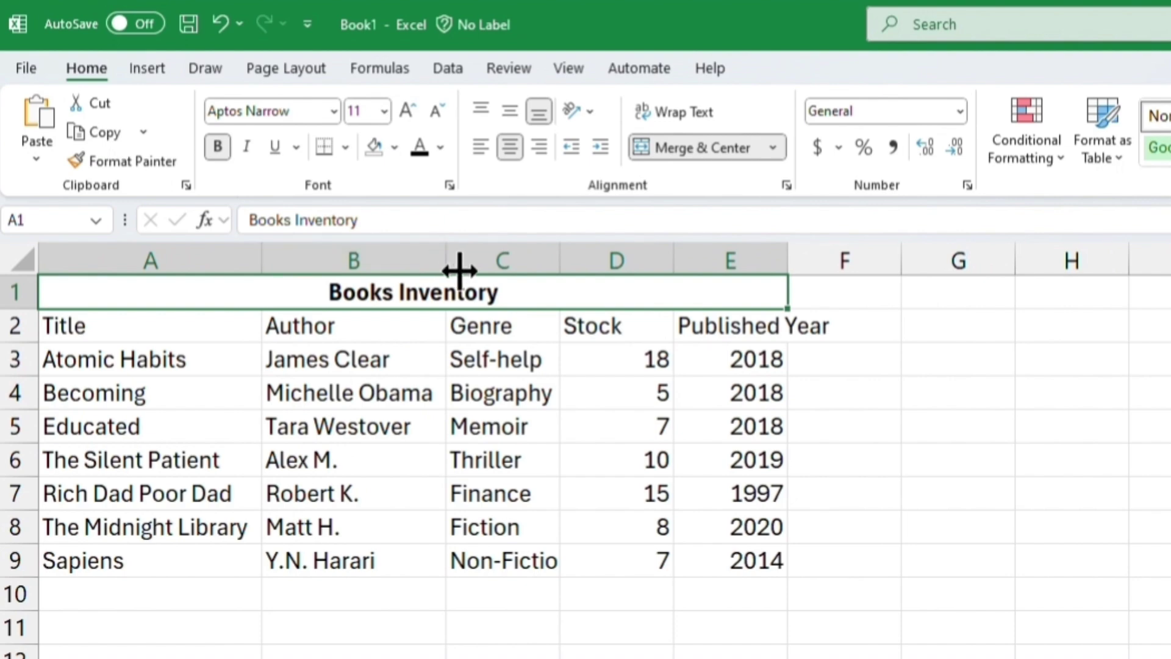
{"action": "double_click", "coordinate": [560, 262]}
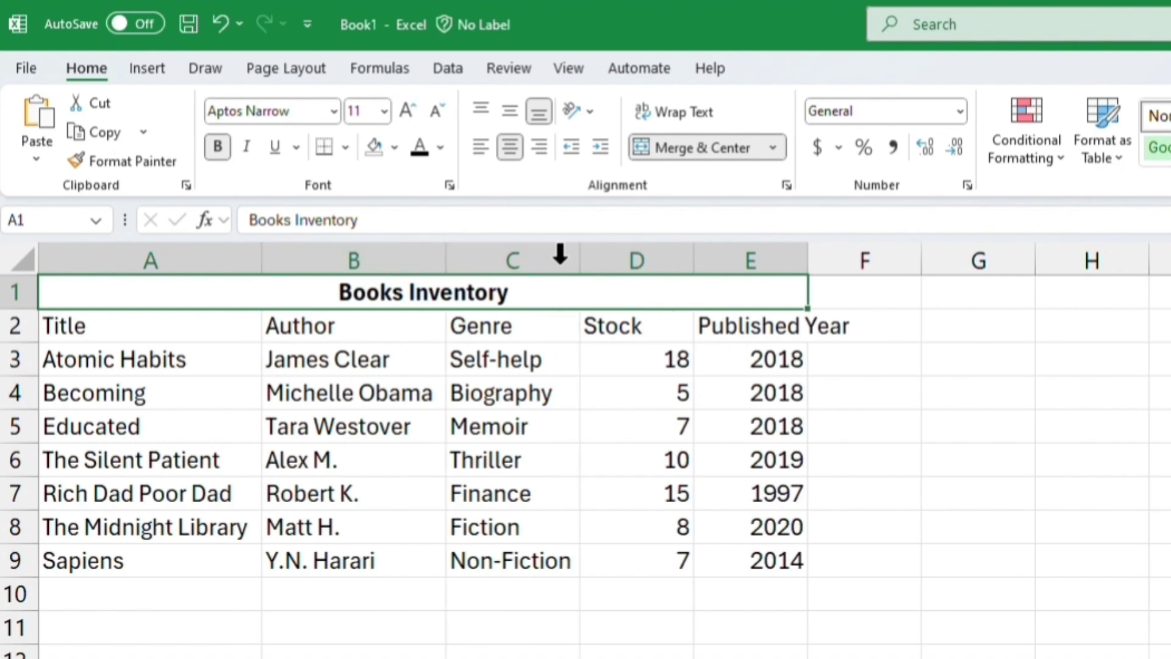
{"action": "double_click", "coordinate": [693, 261]}
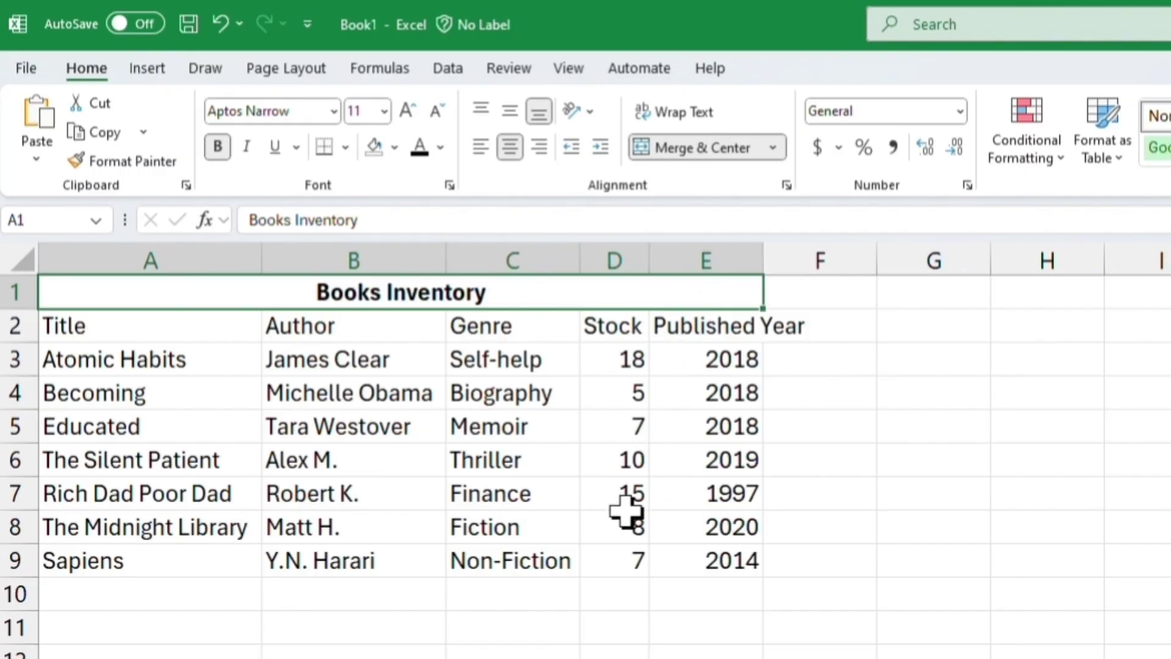
{"action": "double_click", "coordinate": [764, 259]}
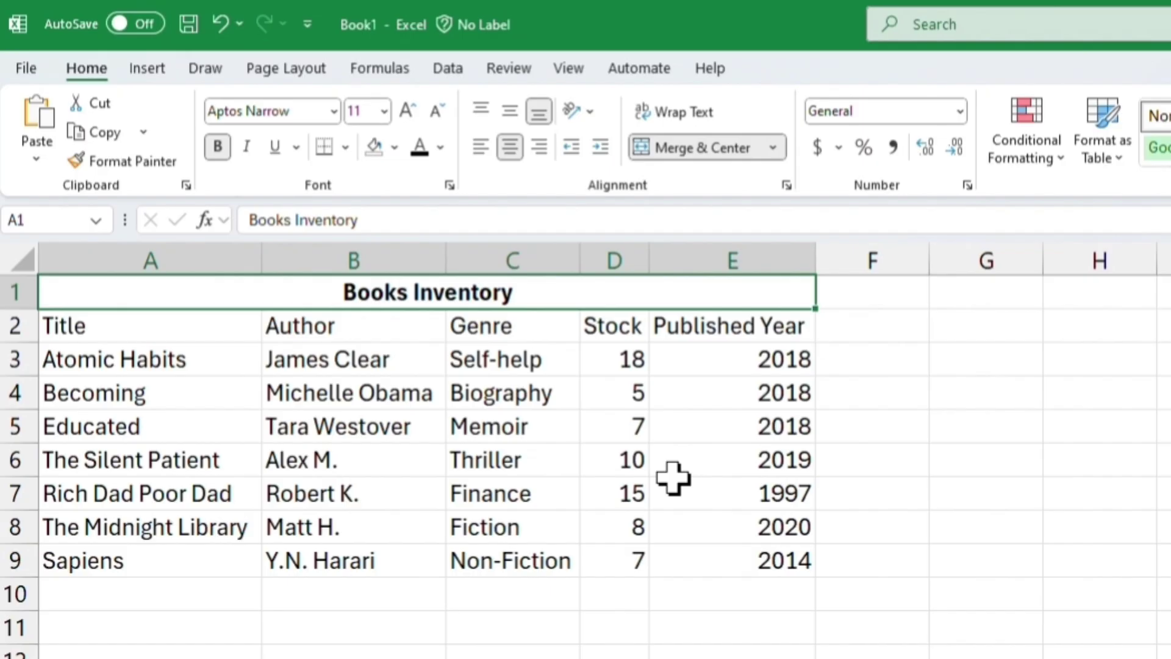
Undo the individual width adjustments of columns A to E.
{"action": "key", "text": "ctrl+z"}
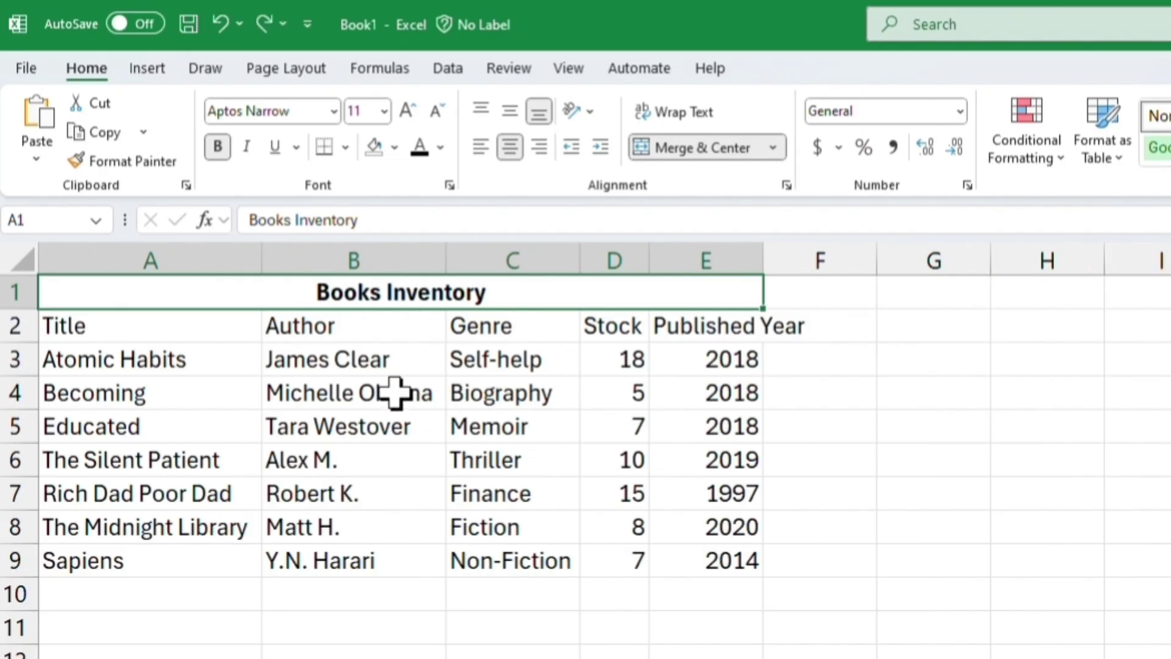
{"action": "key", "text": "ctrl+z"}
{"action": "key", "text": "ctrl+z"}
{"action": "key", "text": "ctrl+z"}
{"action": "key", "text": "ctrl+z"}
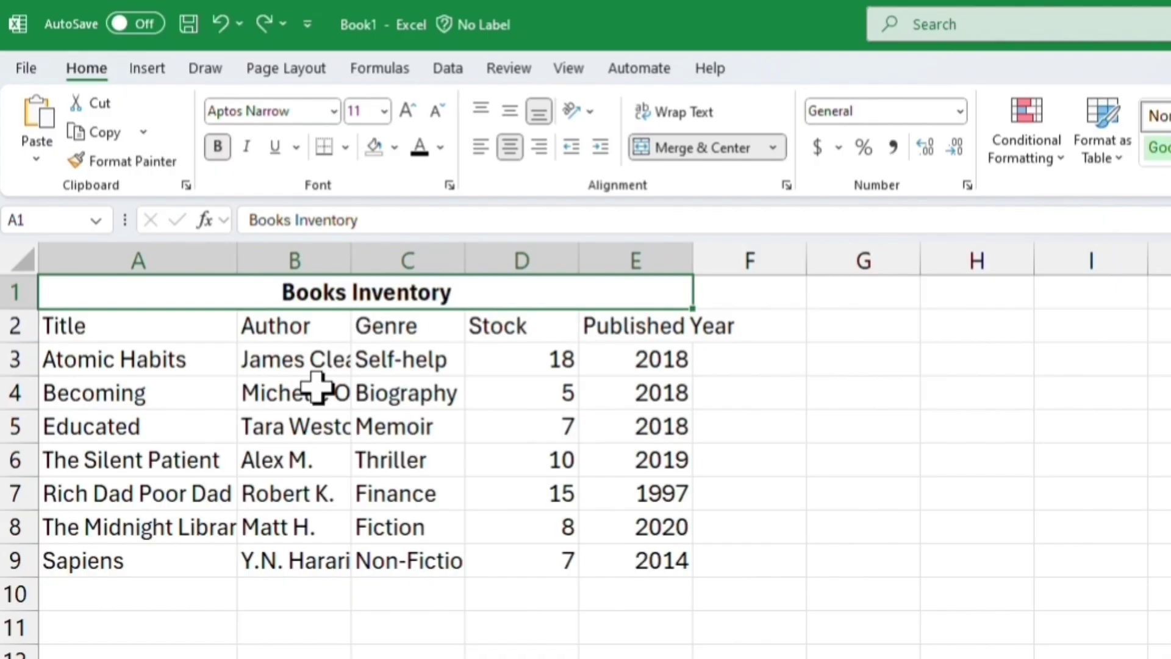
AutoFit columns A to E all at once to the width of their contents, and clear the column selection.
{"action": "left_click_drag", "start_coordinate": [201, 260], "coordinate": [616, 254]}
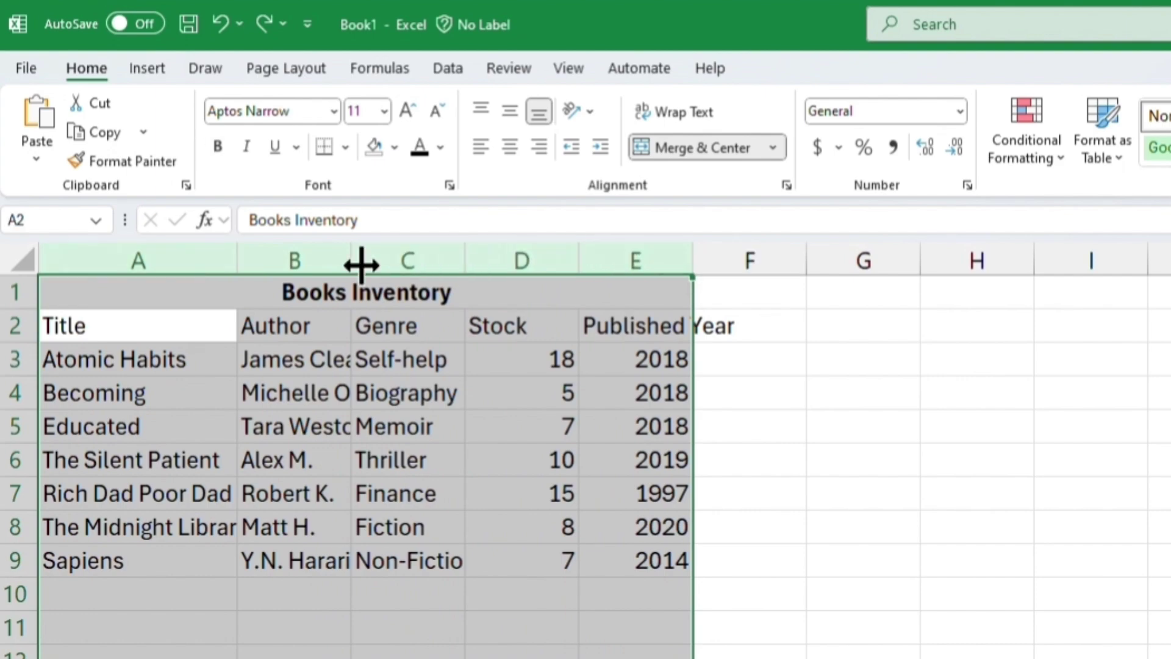
{"action": "double_click", "coordinate": [236, 263]}
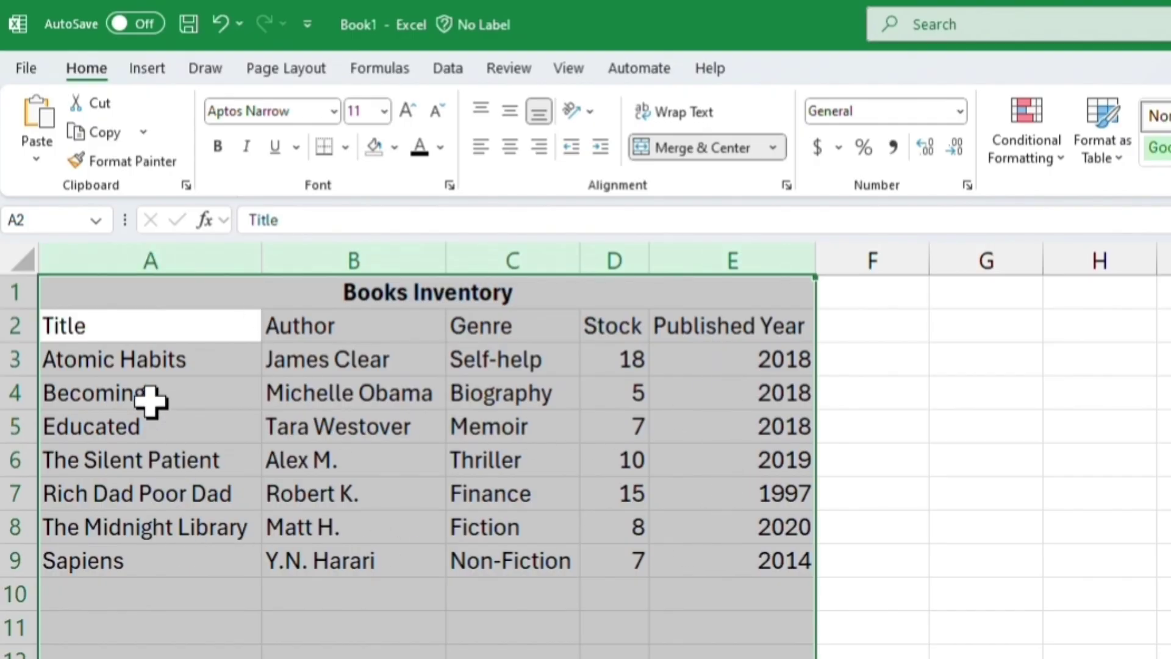
{"action": "scroll", "coordinate": [541, 511], "scroll_direction": "down", "scroll_amount": 2}
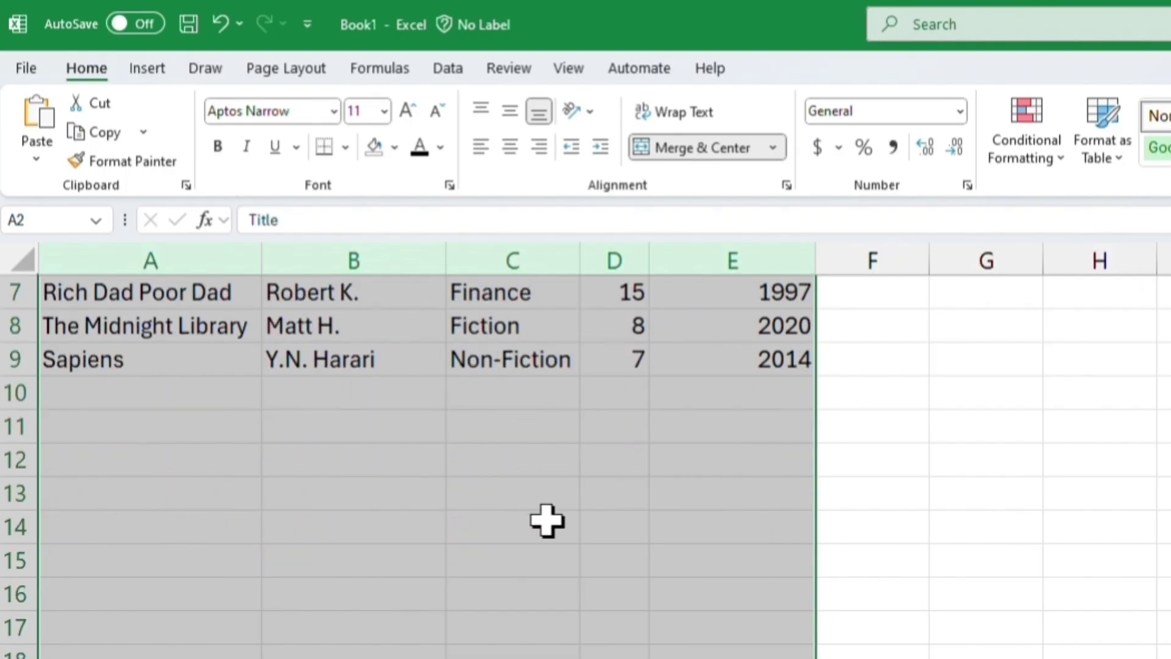
{"action": "scroll", "coordinate": [546, 520], "scroll_direction": "up", "scroll_amount": 2}
{"action": "left_click", "coordinate": [526, 482]}
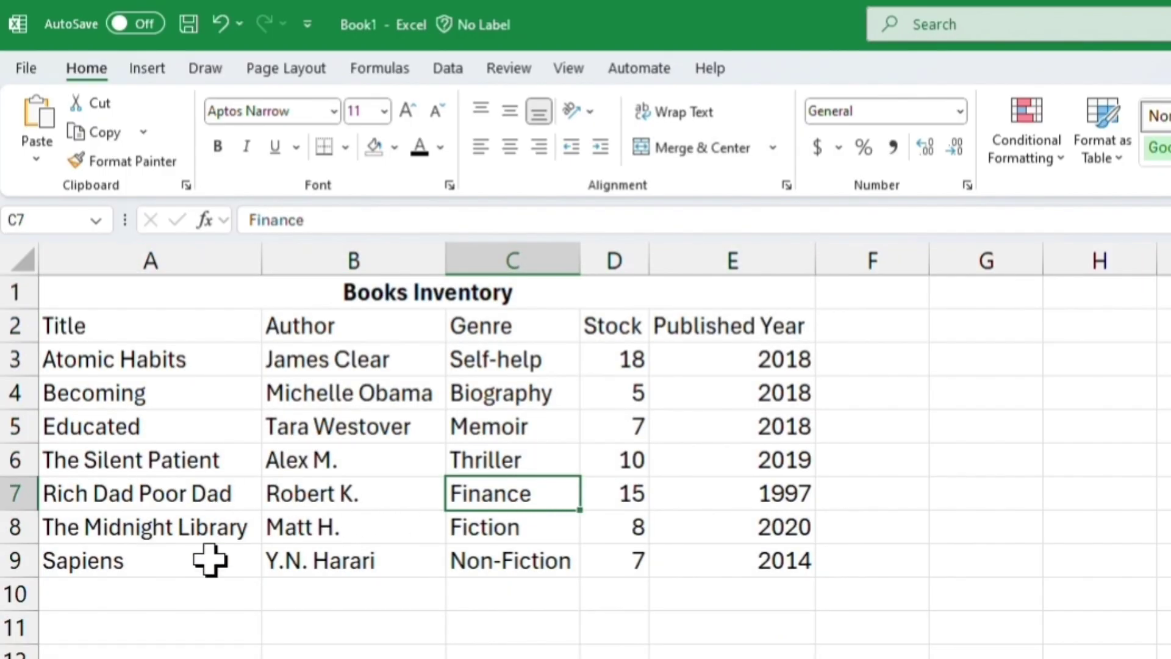
{"action": "scroll", "coordinate": [340, 634], "scroll_direction": "down", "scroll_amount": 1}
{"action": "scroll", "coordinate": [340, 634], "scroll_direction": "up", "scroll_amount": 1}
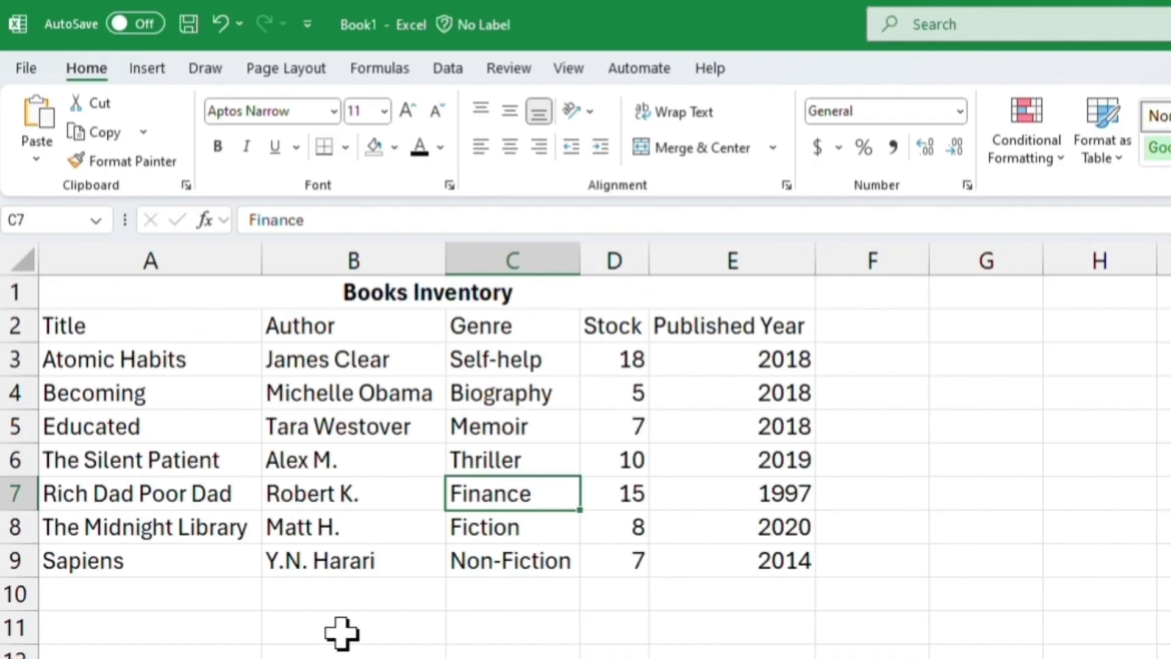
{"action": "left_click", "coordinate": [375, 305]}
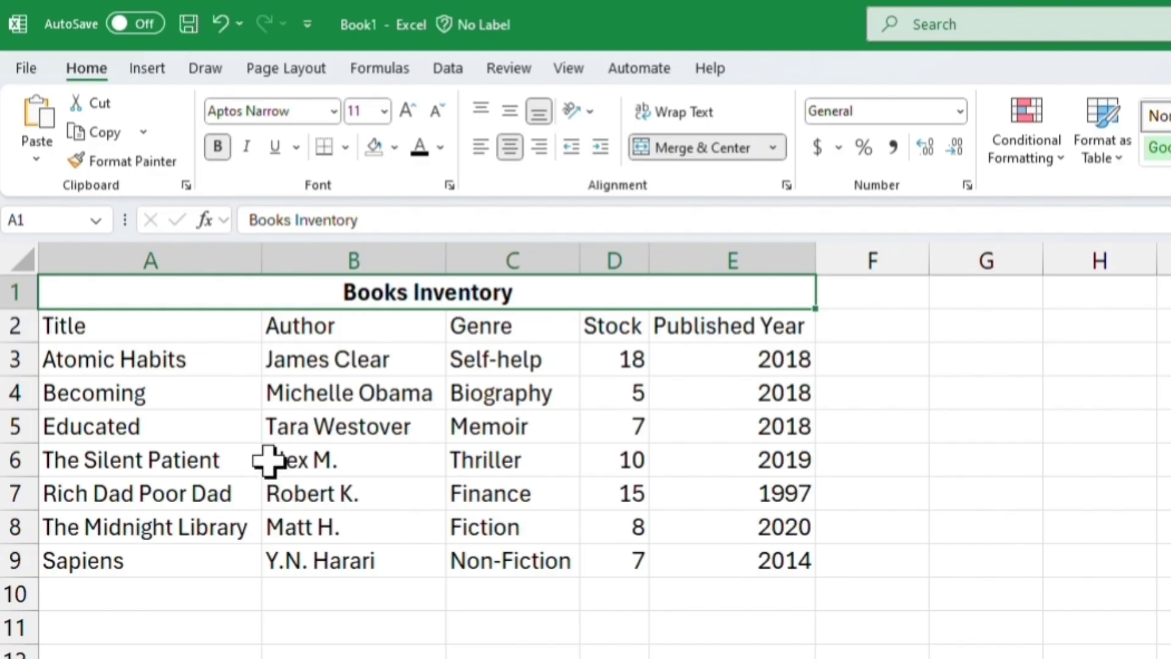
{"action": "left_click", "coordinate": [208, 363]}
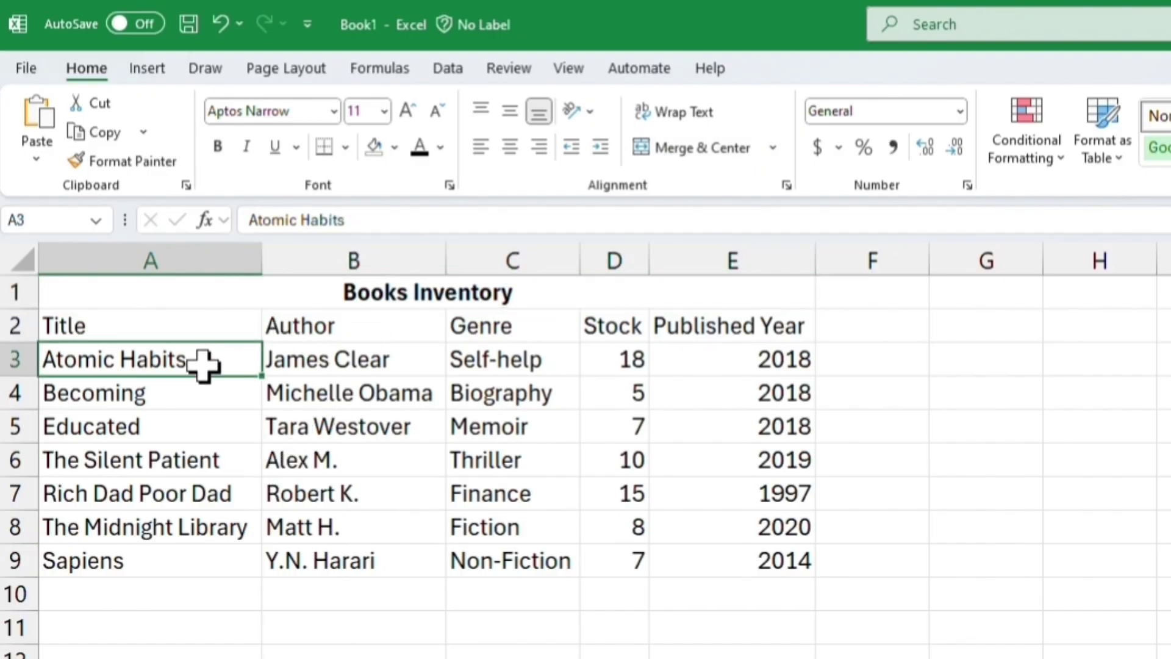
Narrow columns A to E together to one equal width and AutoFit them to their contents again.
{"action": "left_click_drag", "start_coordinate": [204, 248], "coordinate": [708, 250]}
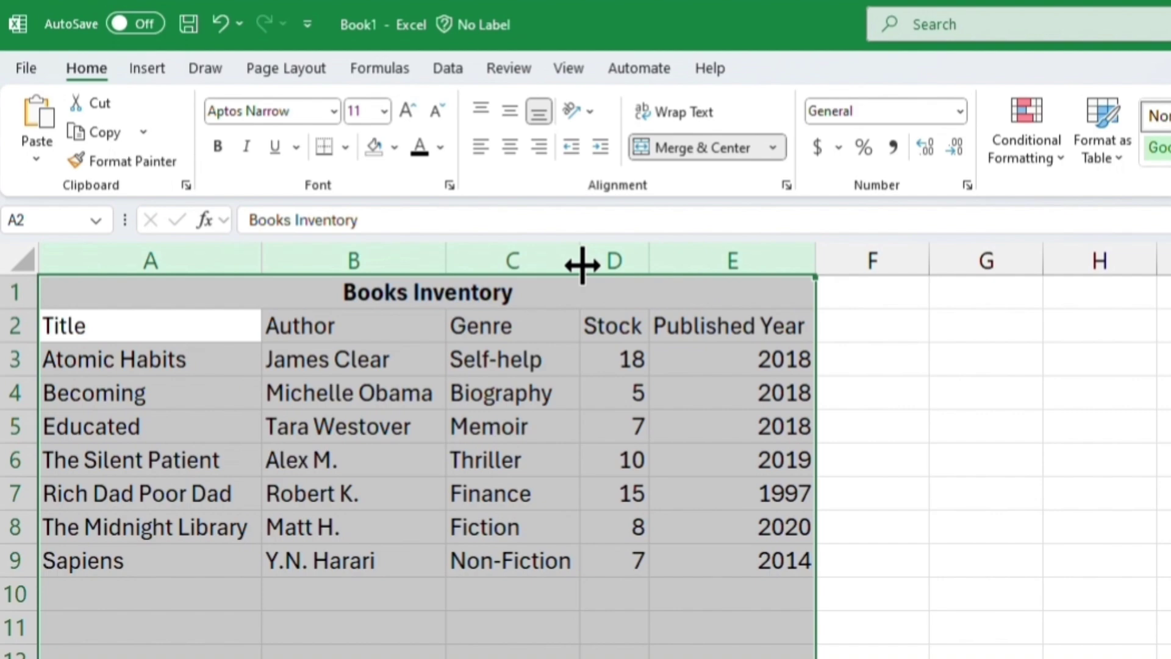
{"action": "left_click_drag", "start_coordinate": [582, 265], "coordinate": [539, 265]}
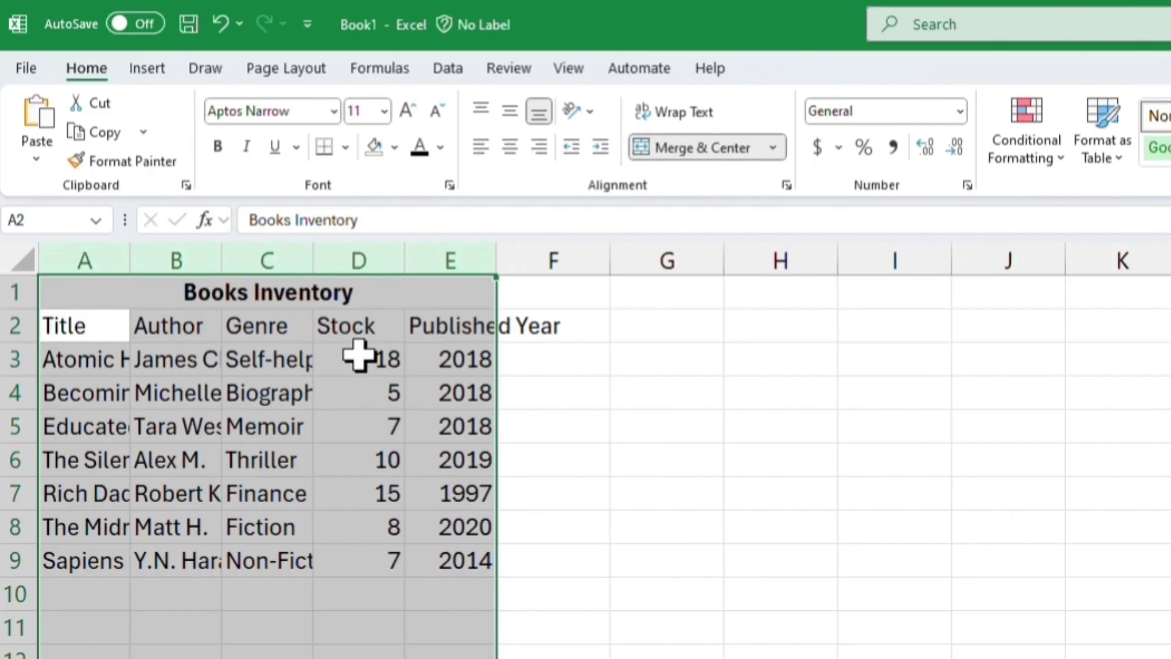
{"action": "double_click", "coordinate": [318, 255]}
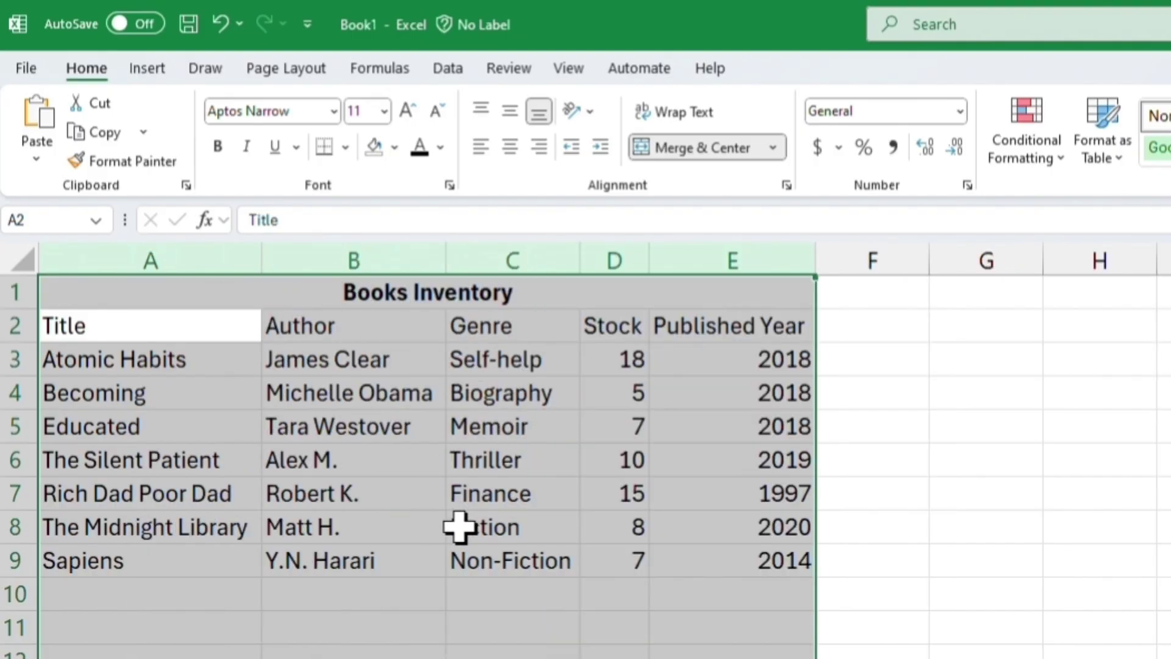
{"action": "left_click", "coordinate": [538, 502]}
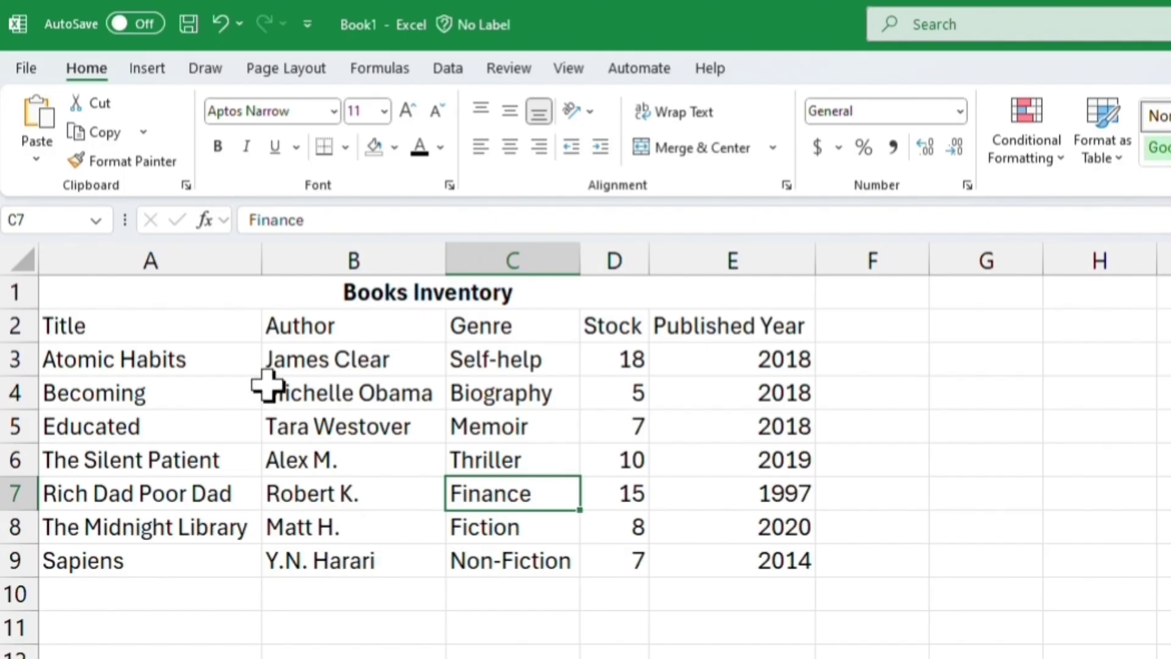
Narrow the Title column A slightly and underline the merged Books Inventory title.
{"action": "left_click_drag", "start_coordinate": [265, 261], "coordinate": [256, 261]}
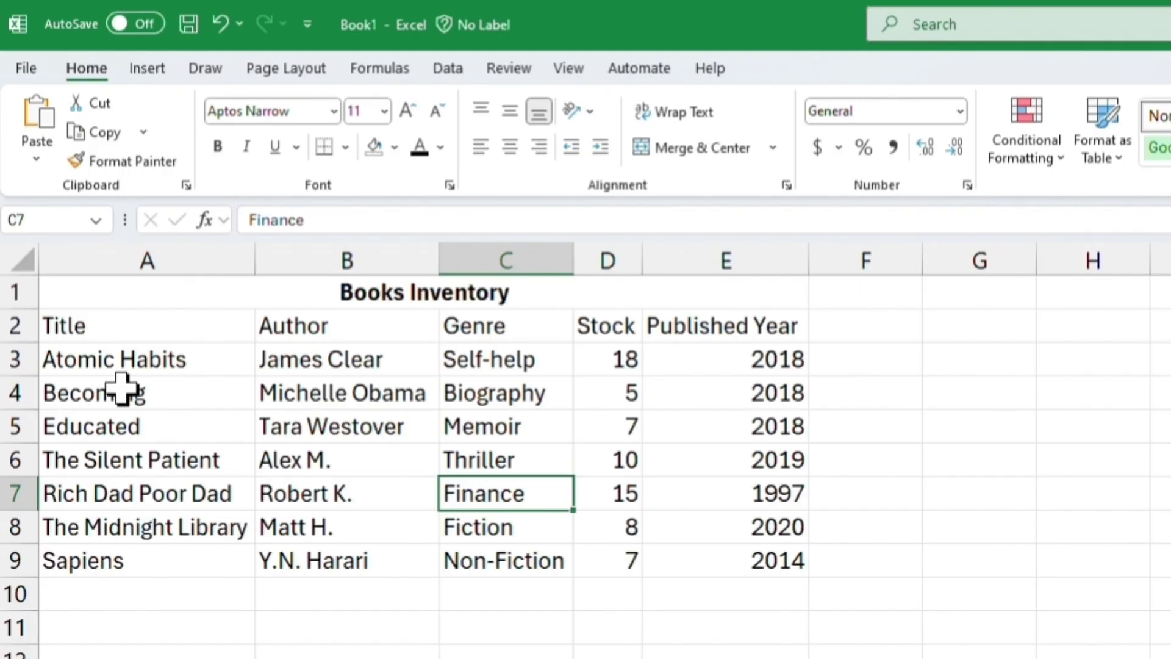
{"action": "left_click", "coordinate": [366, 293]}
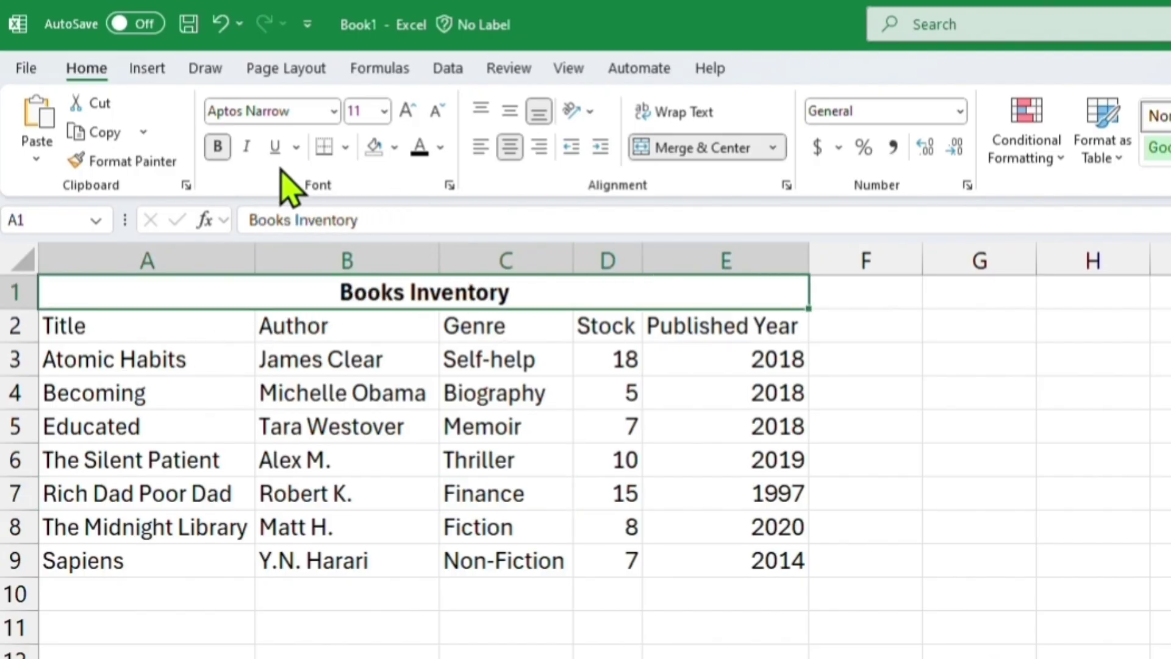
{"action": "left_click", "coordinate": [275, 147]}
{"action": "left_click", "coordinate": [342, 360]}
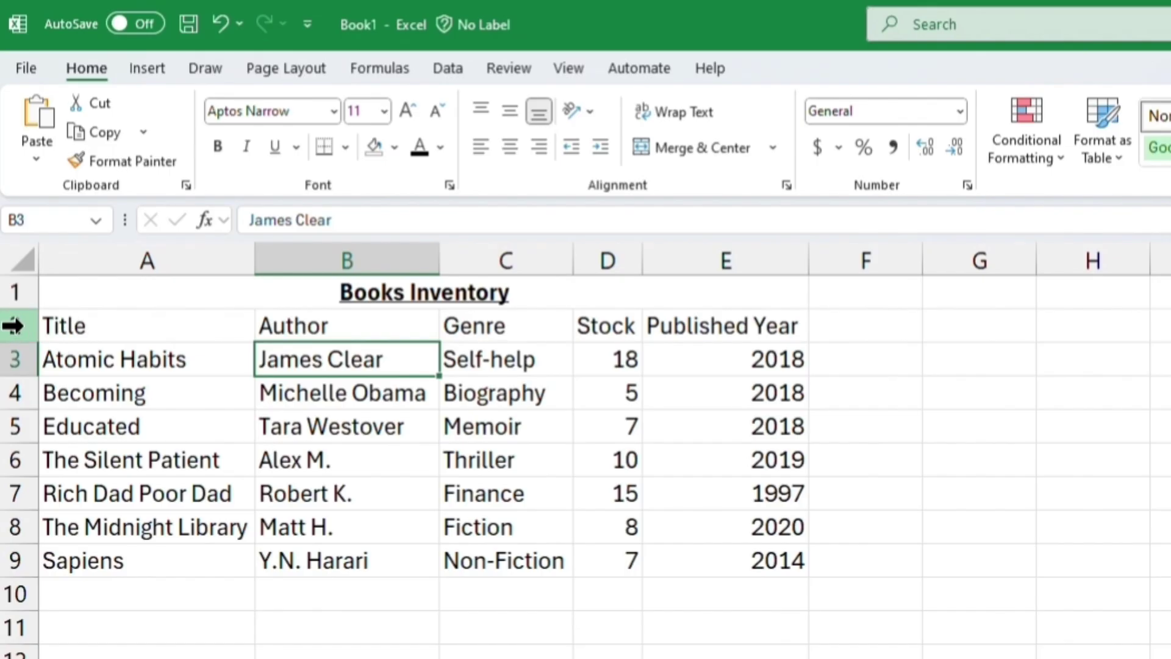
Make the column headings in row 2 bold and italic, and clear the row selection.
{"action": "left_click", "coordinate": [13, 326]}
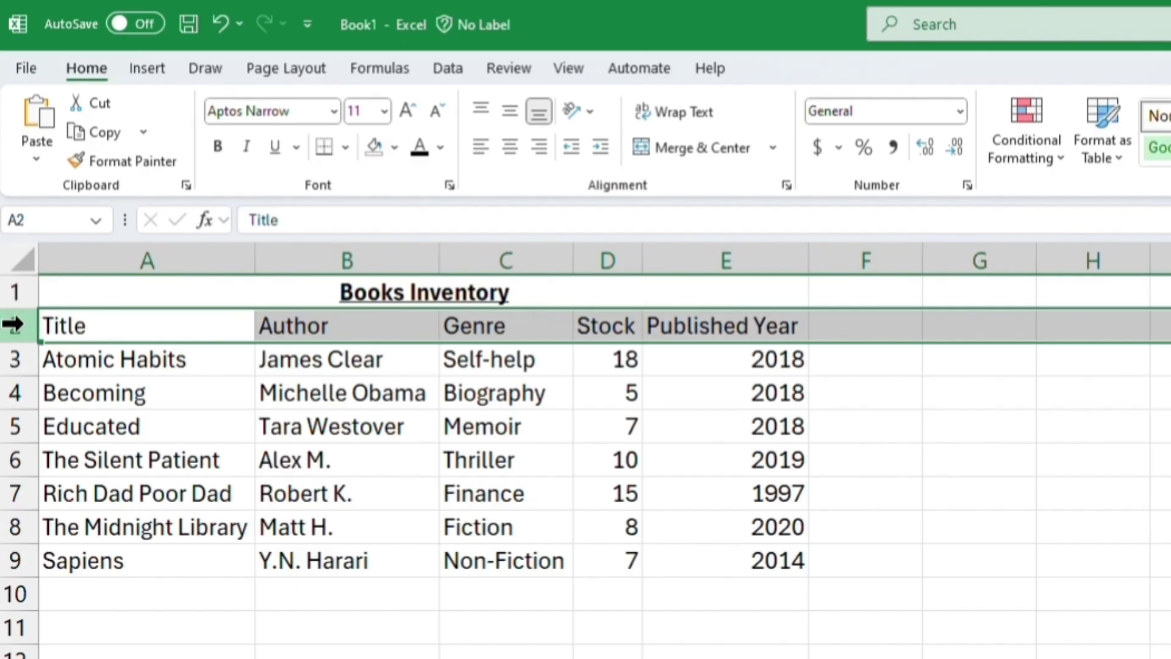
{"action": "left_click", "coordinate": [218, 147]}
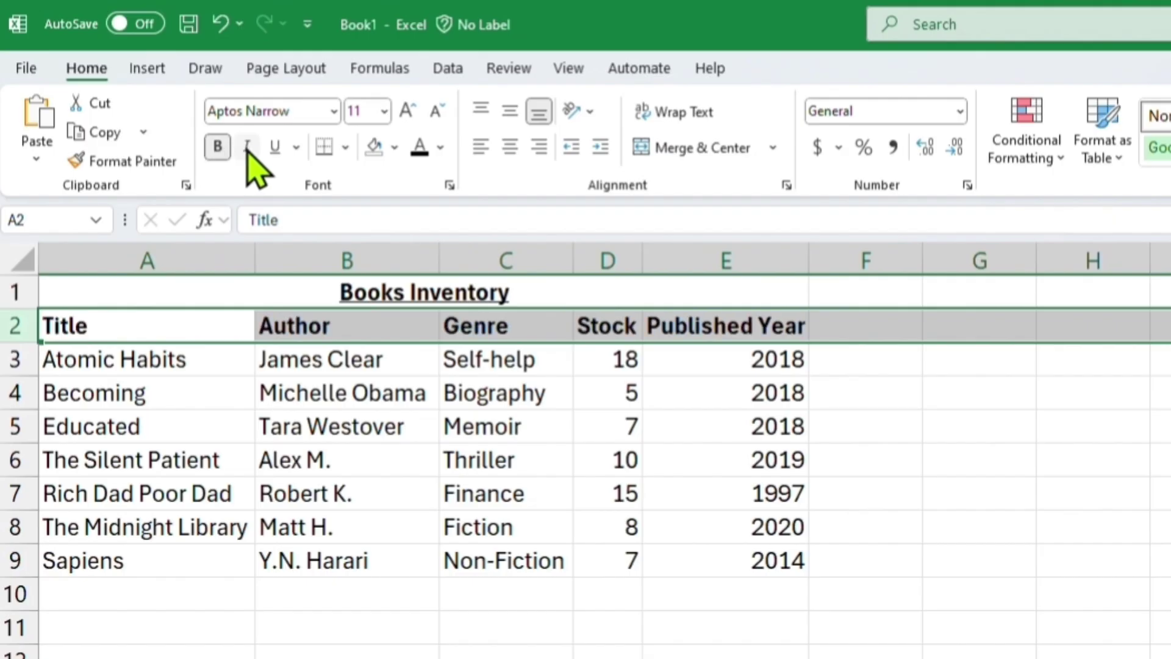
{"action": "left_click", "coordinate": [247, 146]}
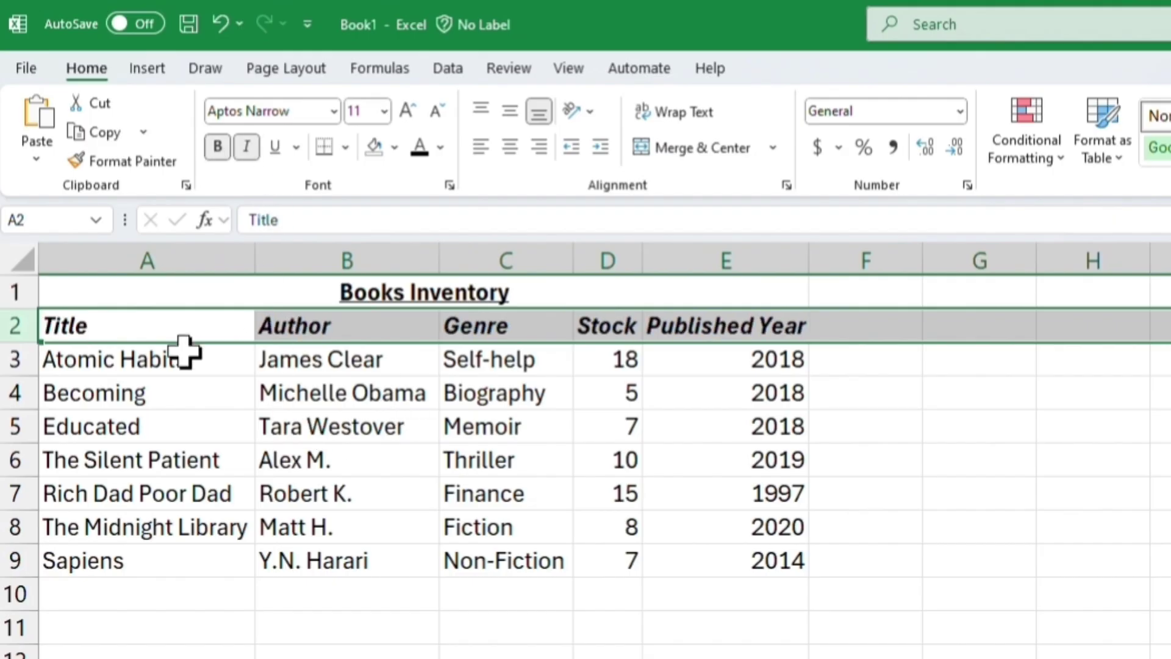
{"action": "left_click", "coordinate": [725, 467]}
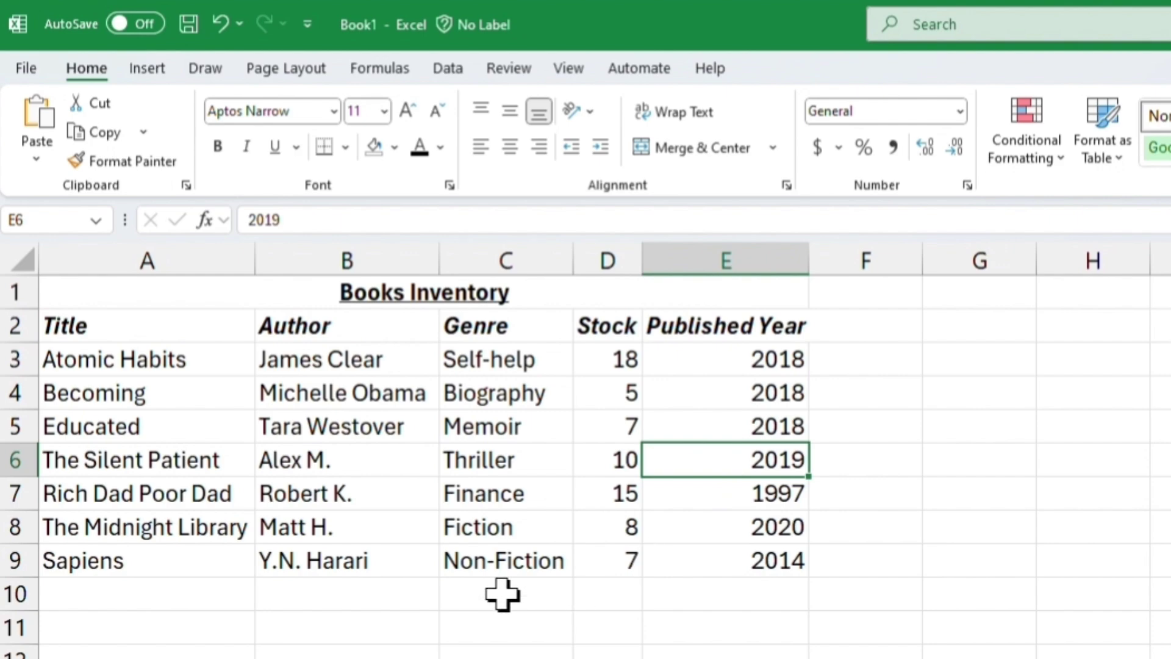
{"action": "left_click", "coordinate": [320, 70]}
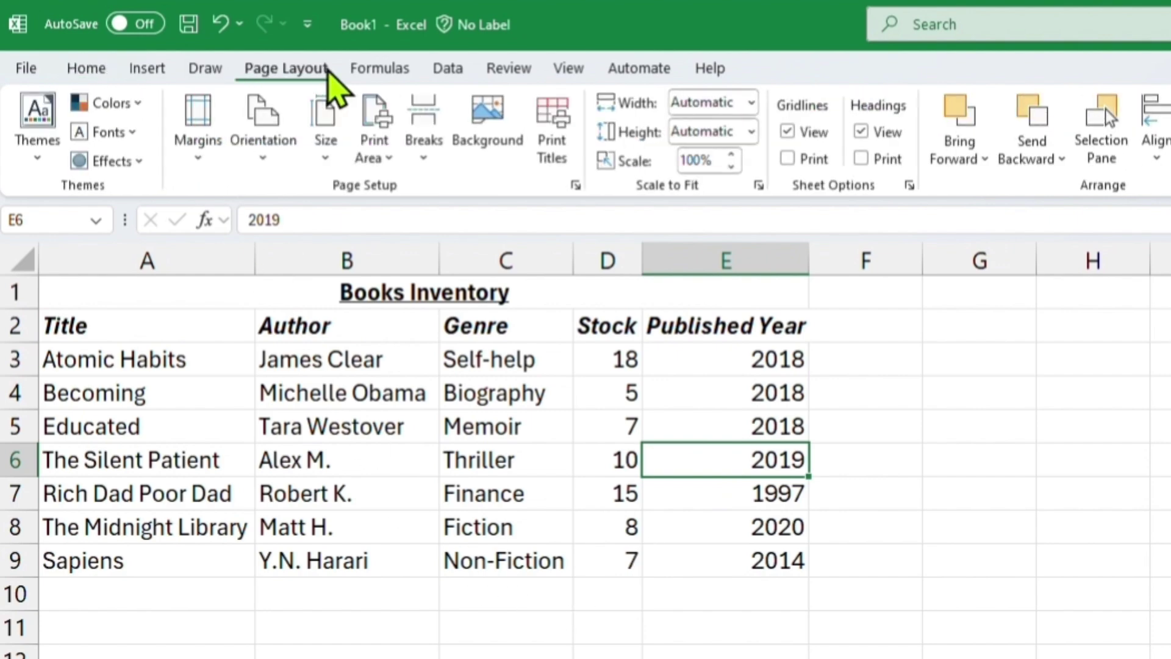
{"action": "left_click", "coordinate": [372, 70]}
{"action": "left_click", "coordinate": [101, 70]}
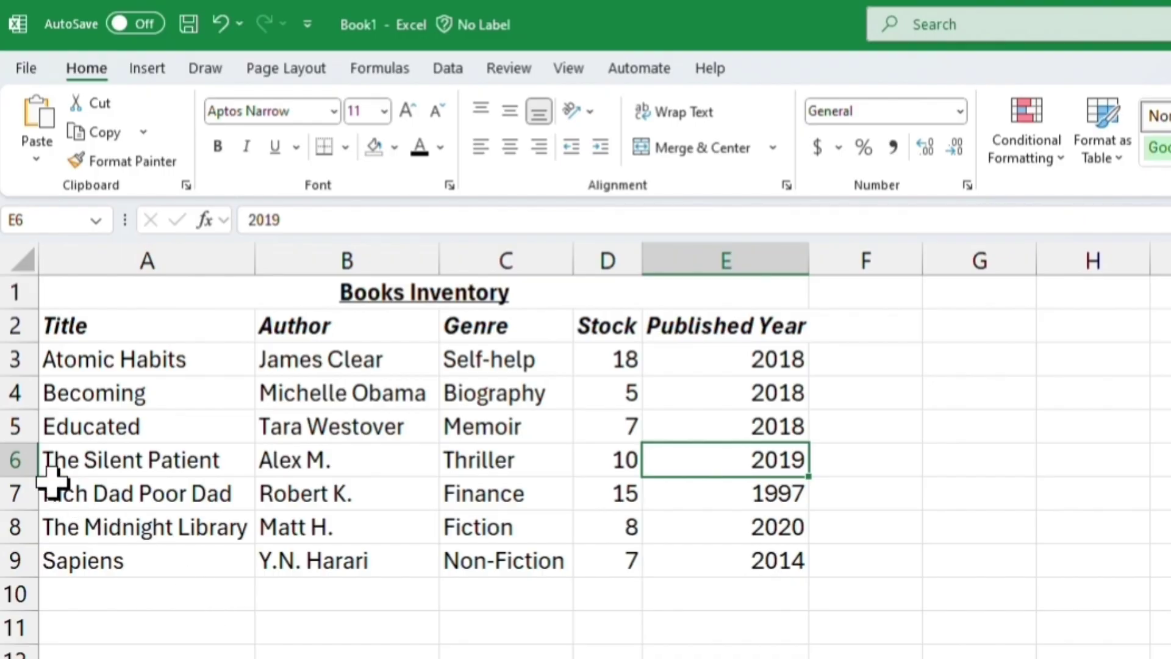
Make rows 4 and 5 taller, AutoFit both row heights to their contents again, and clear the row selection.
{"action": "left_click", "coordinate": [24, 394]}
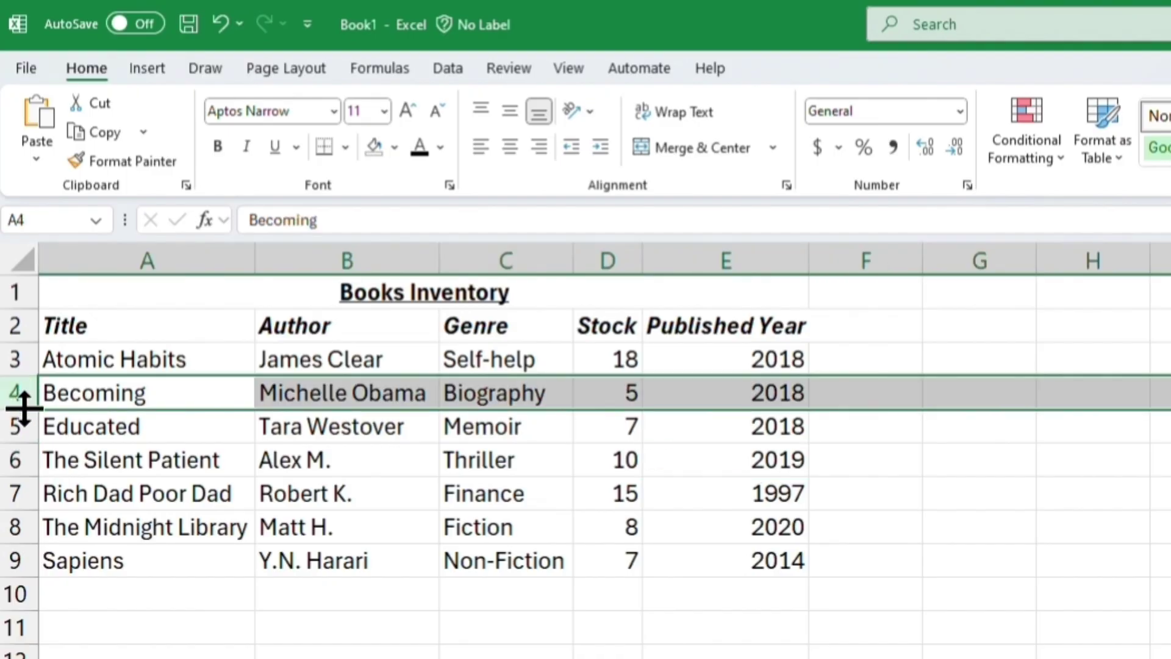
{"action": "left_click_drag", "start_coordinate": [24, 408], "coordinate": [22, 492]}
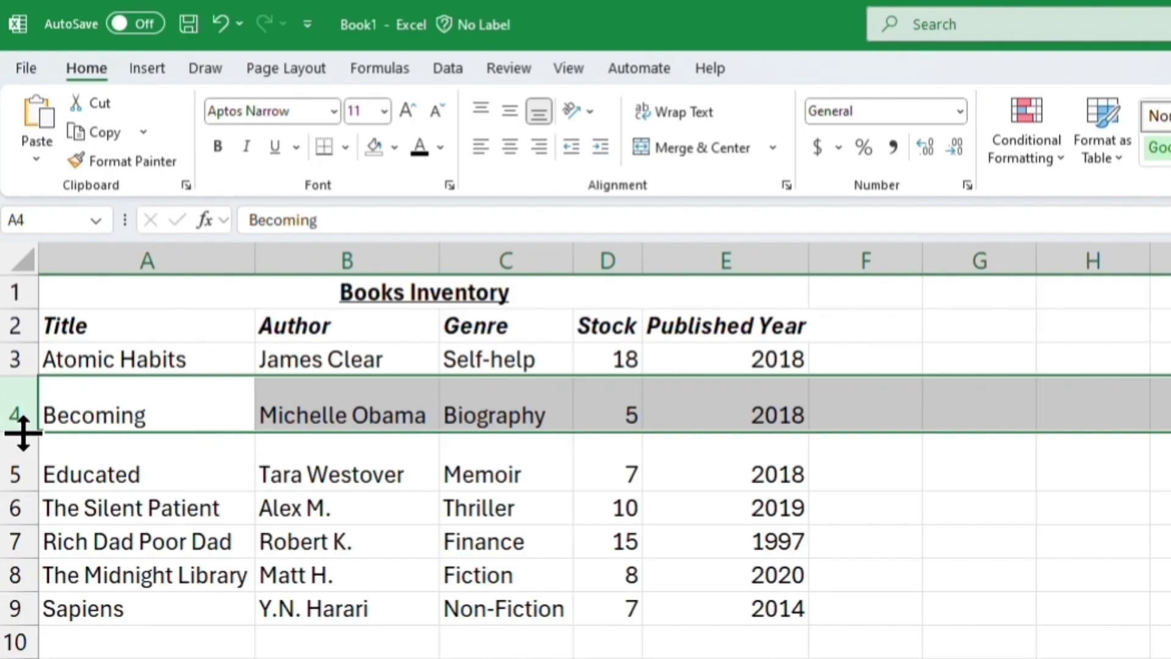
{"action": "double_click", "coordinate": [23, 433]}
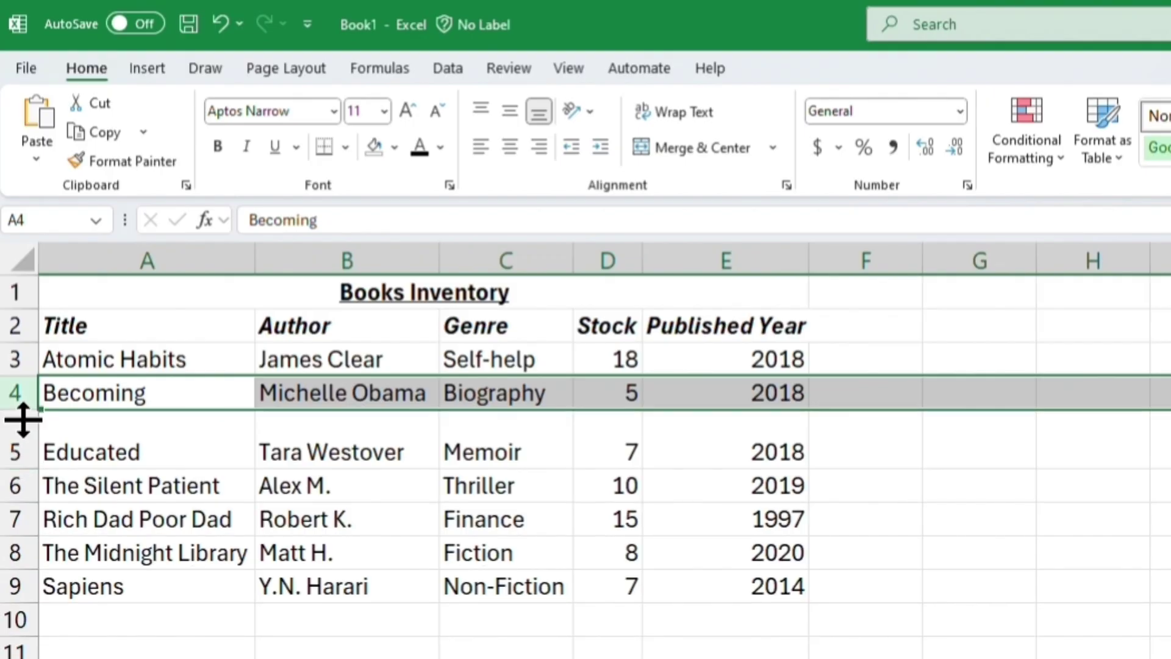
{"action": "double_click", "coordinate": [25, 465]}
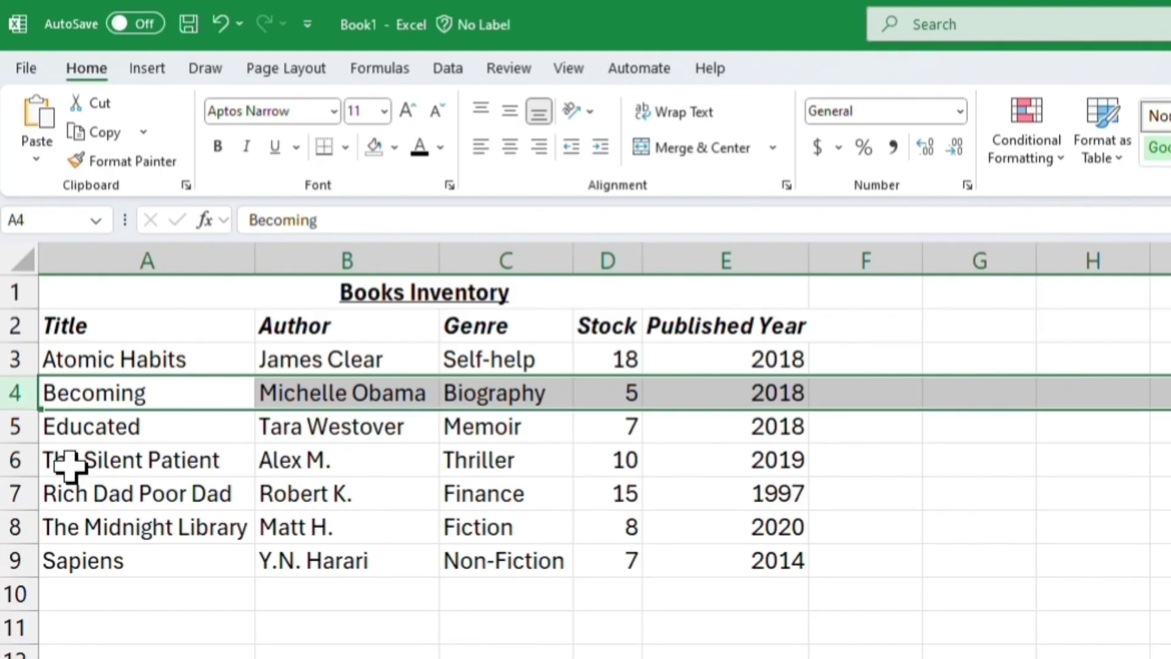
{"action": "left_click", "coordinate": [108, 436]}
{"action": "left_click", "coordinate": [509, 482]}
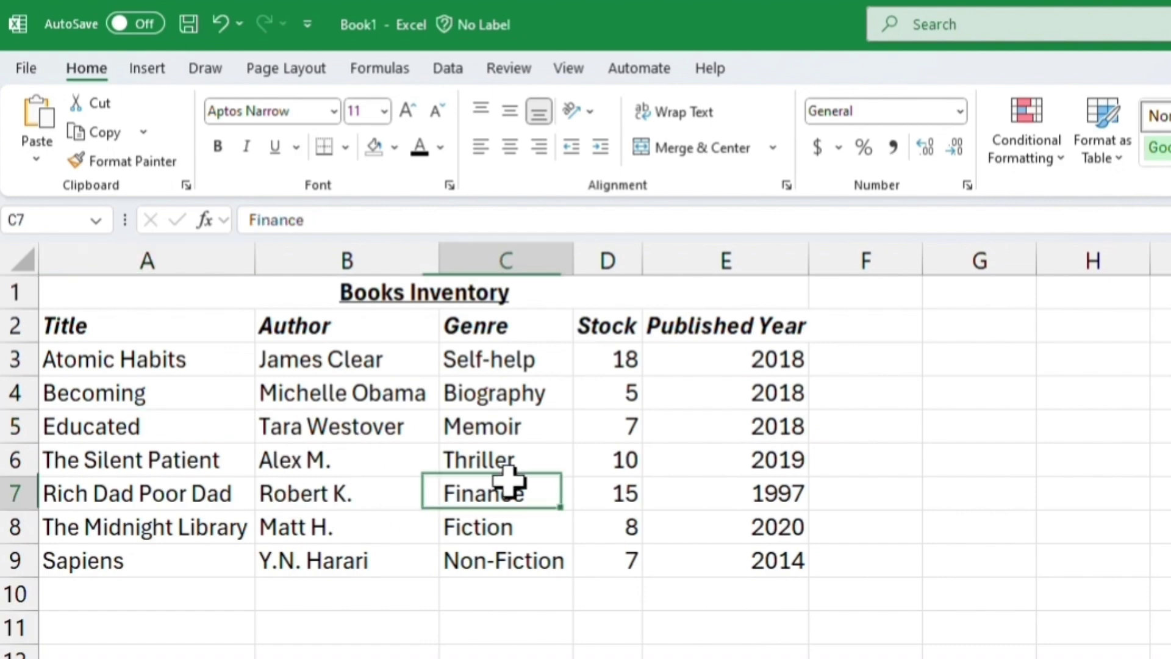